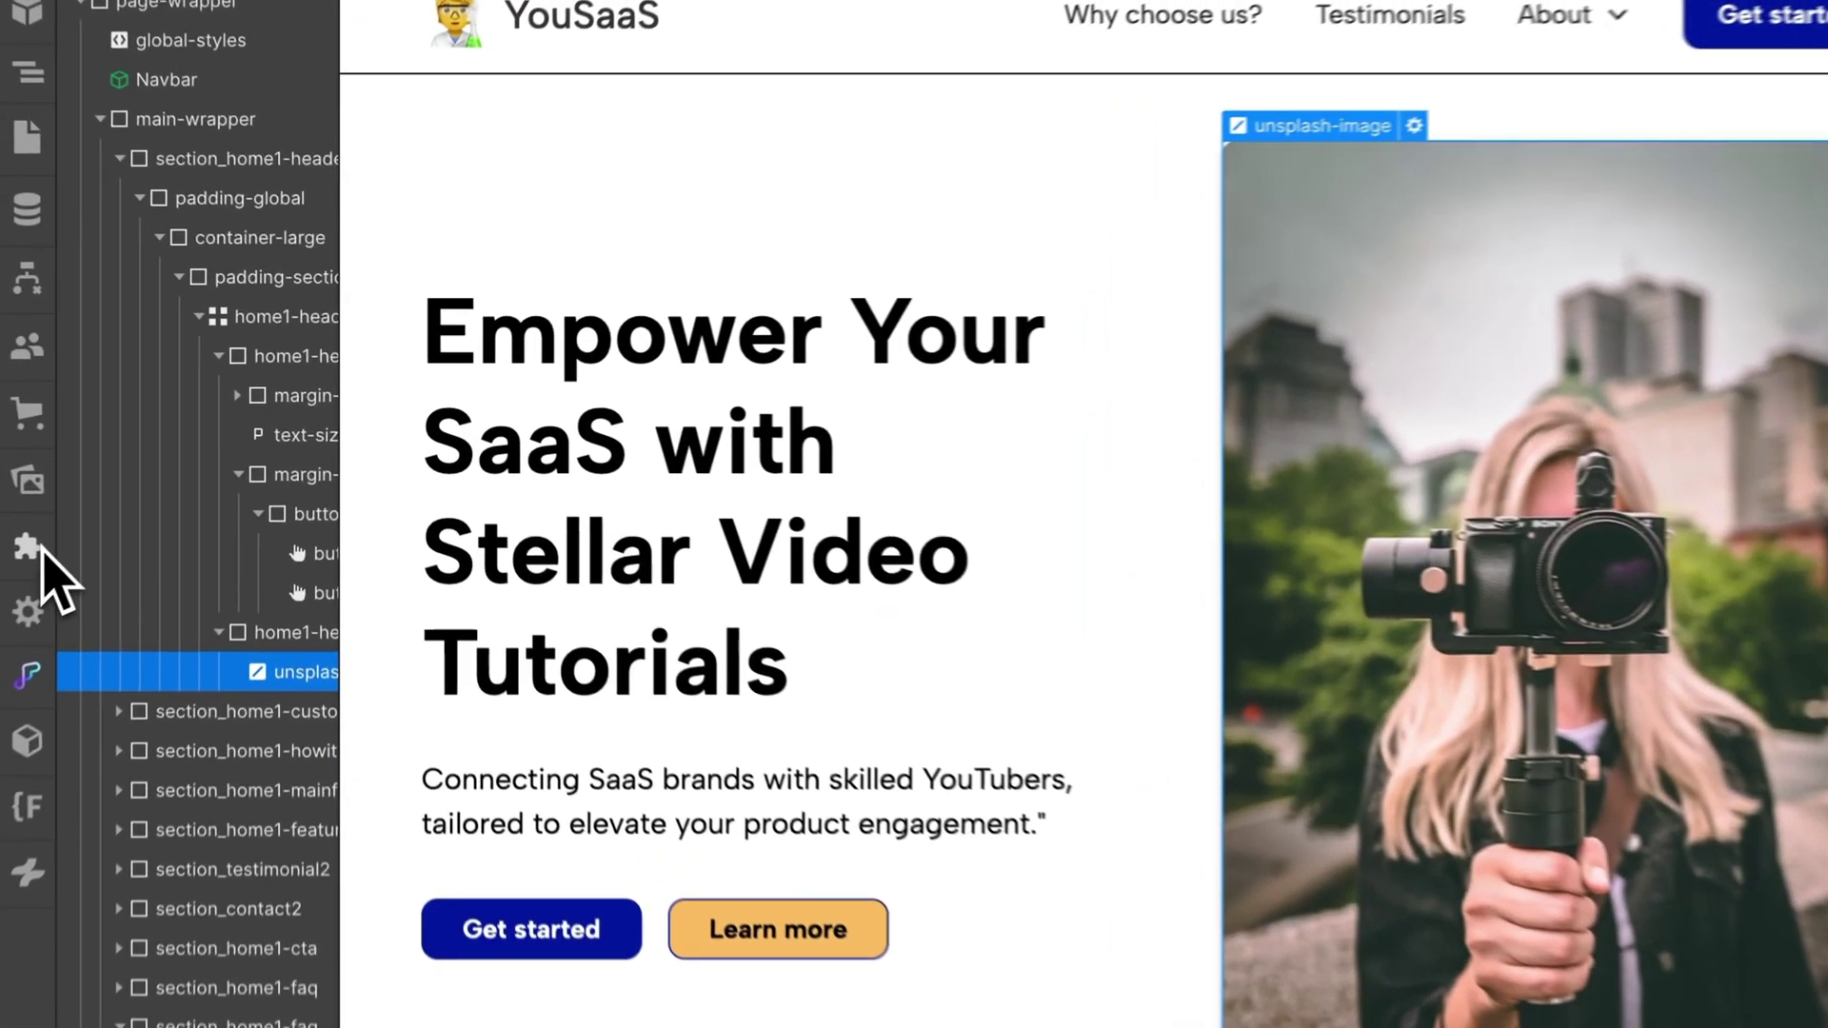
- Launch Unsplash and search for 'video' photos filtered to Portrait orientation
{"action": "left_click", "coordinate": [23, 424]}
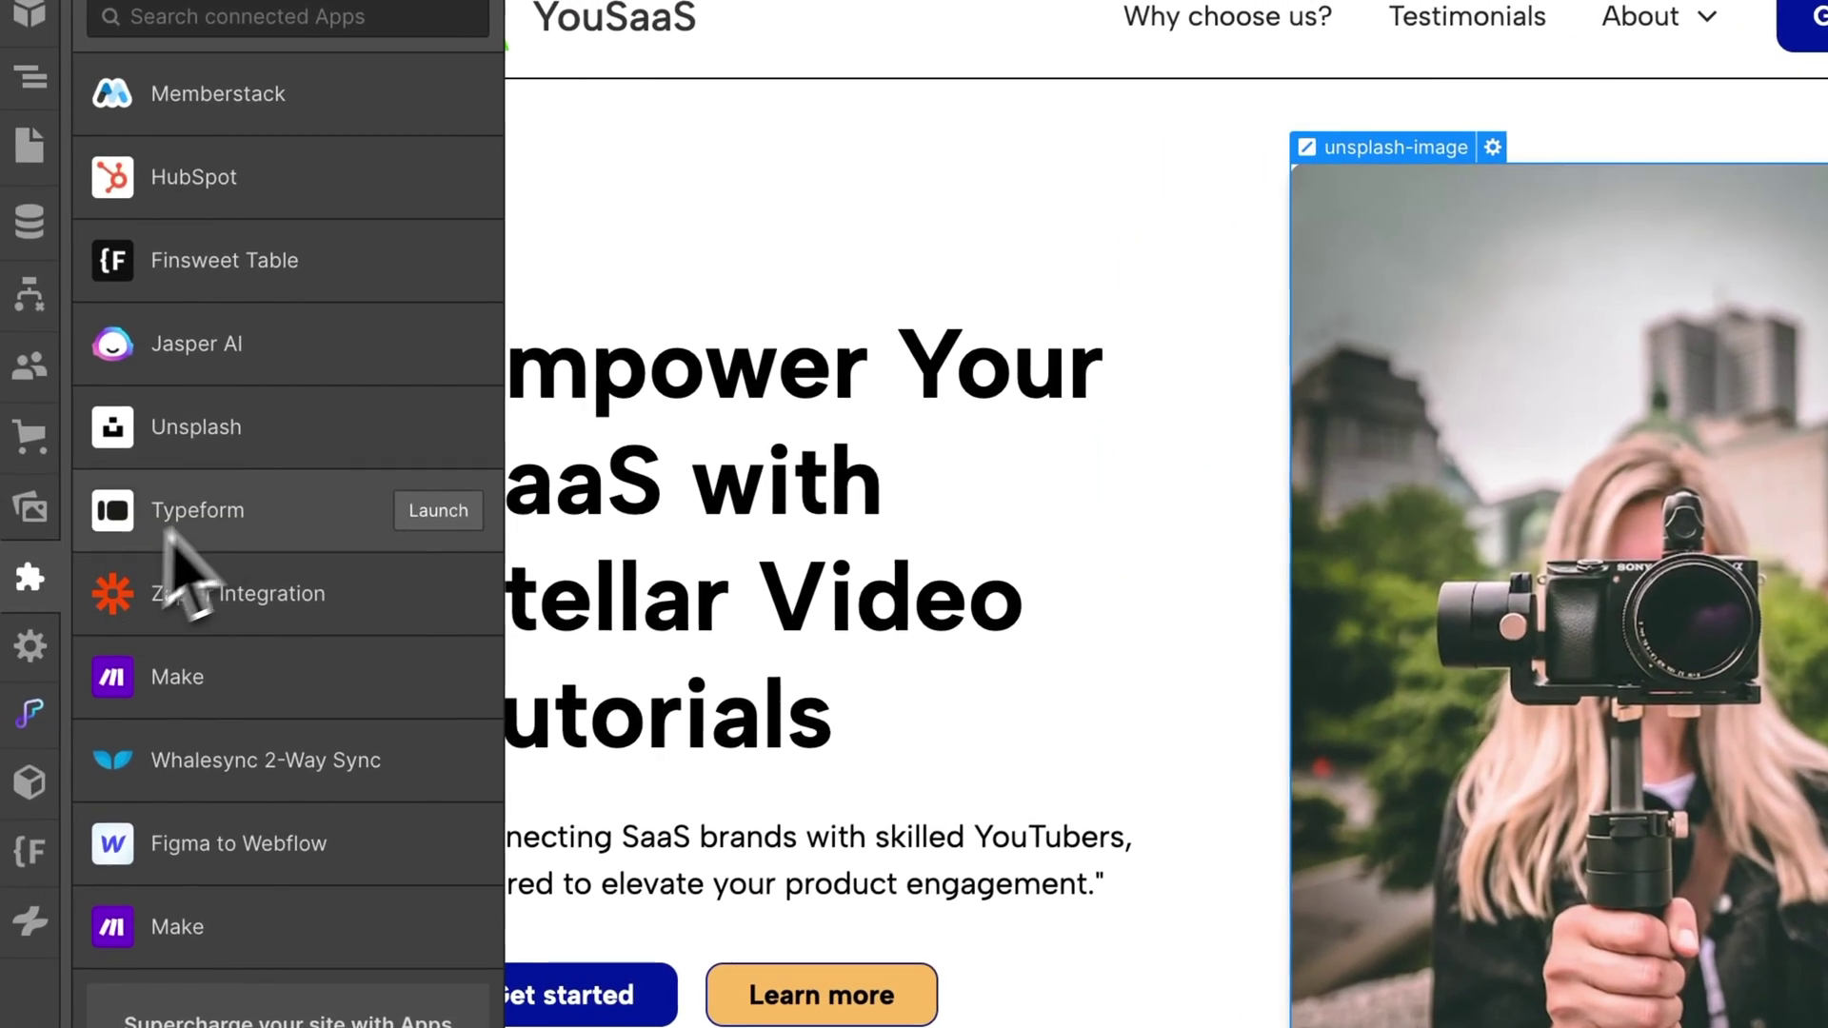
{"action": "left_click", "coordinate": [424, 419]}
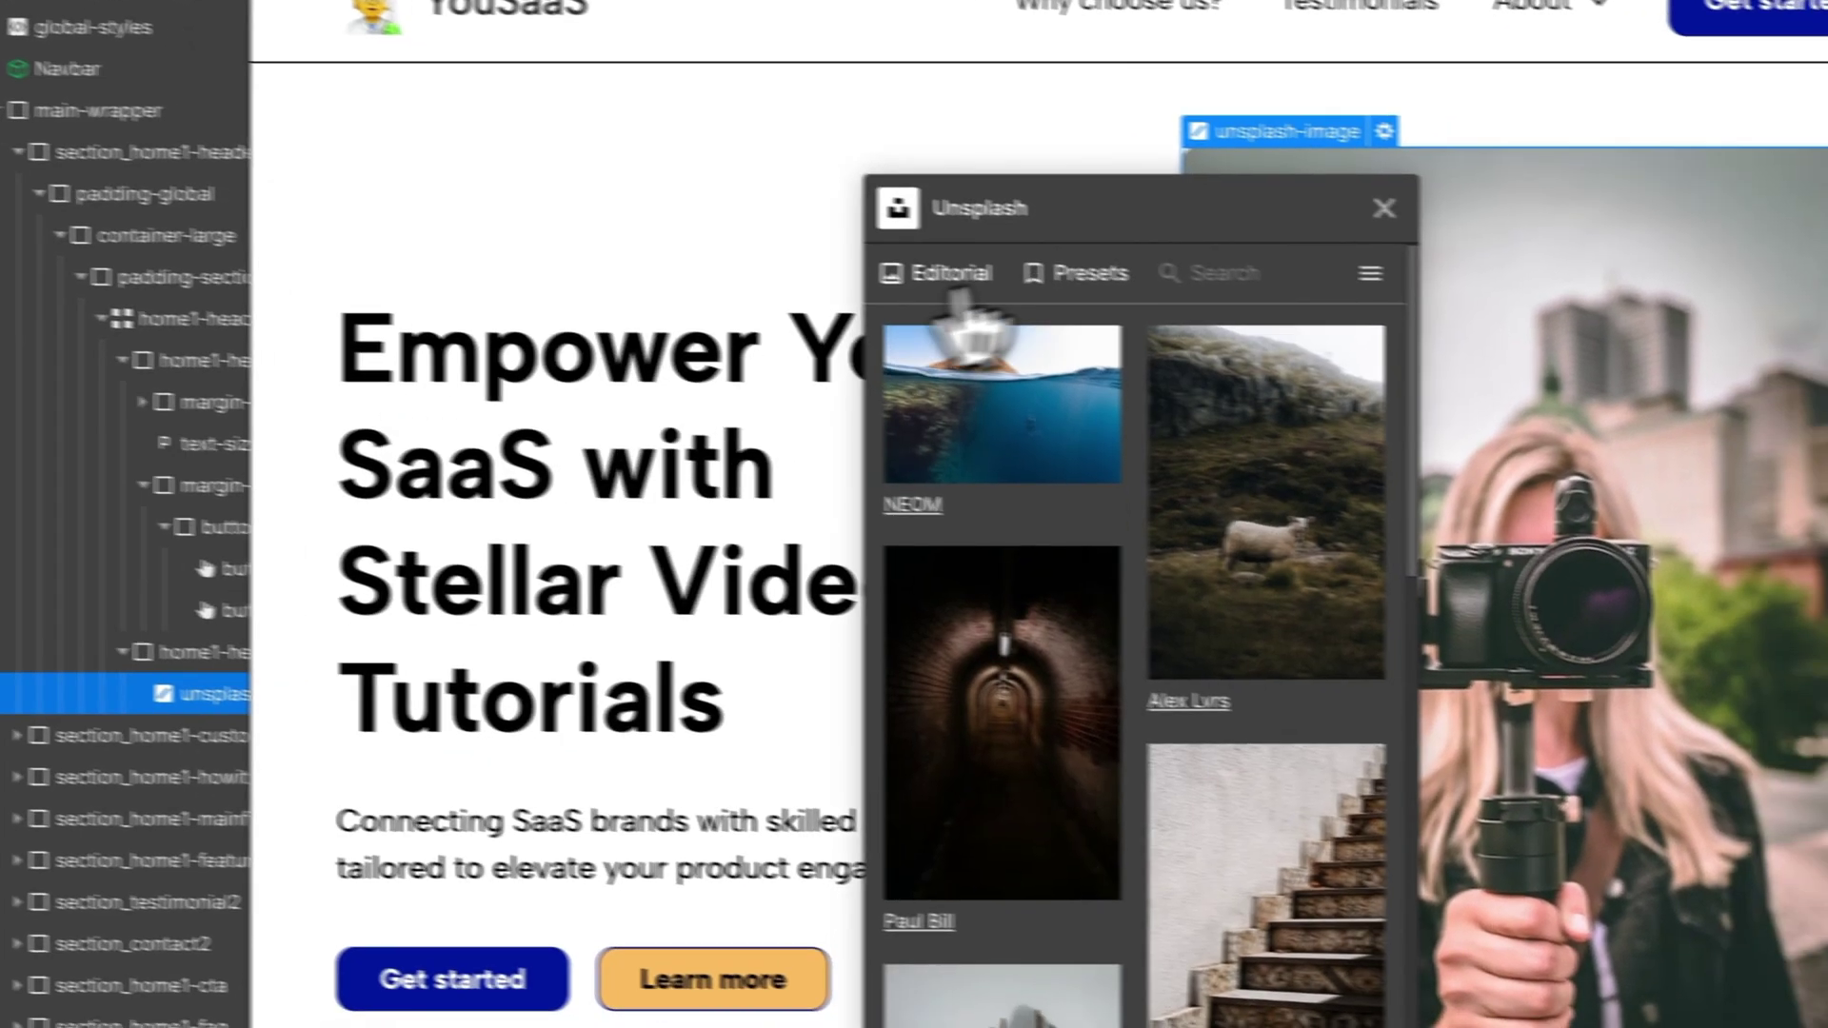
{"action": "left_click", "coordinate": [1319, 289]}
{"action": "left_click", "coordinate": [1242, 367]}
{"action": "type", "text": "video"}
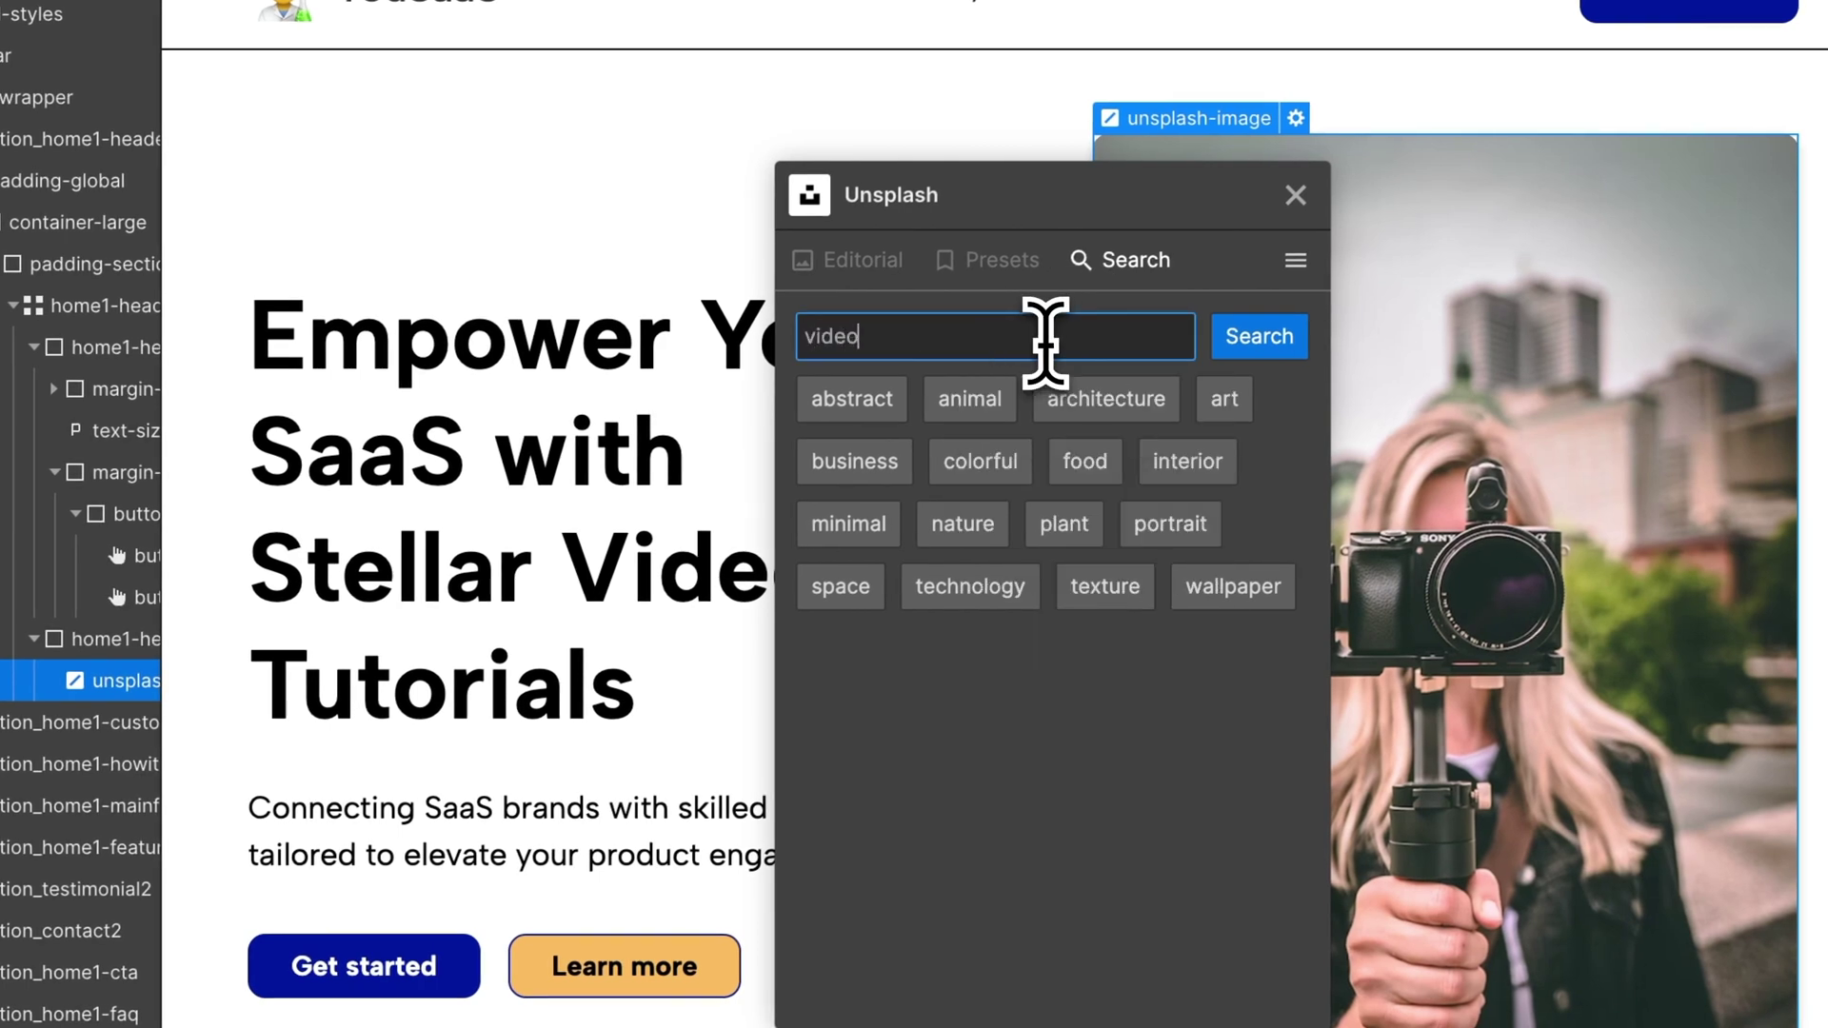
{"action": "key", "text": "Return"}
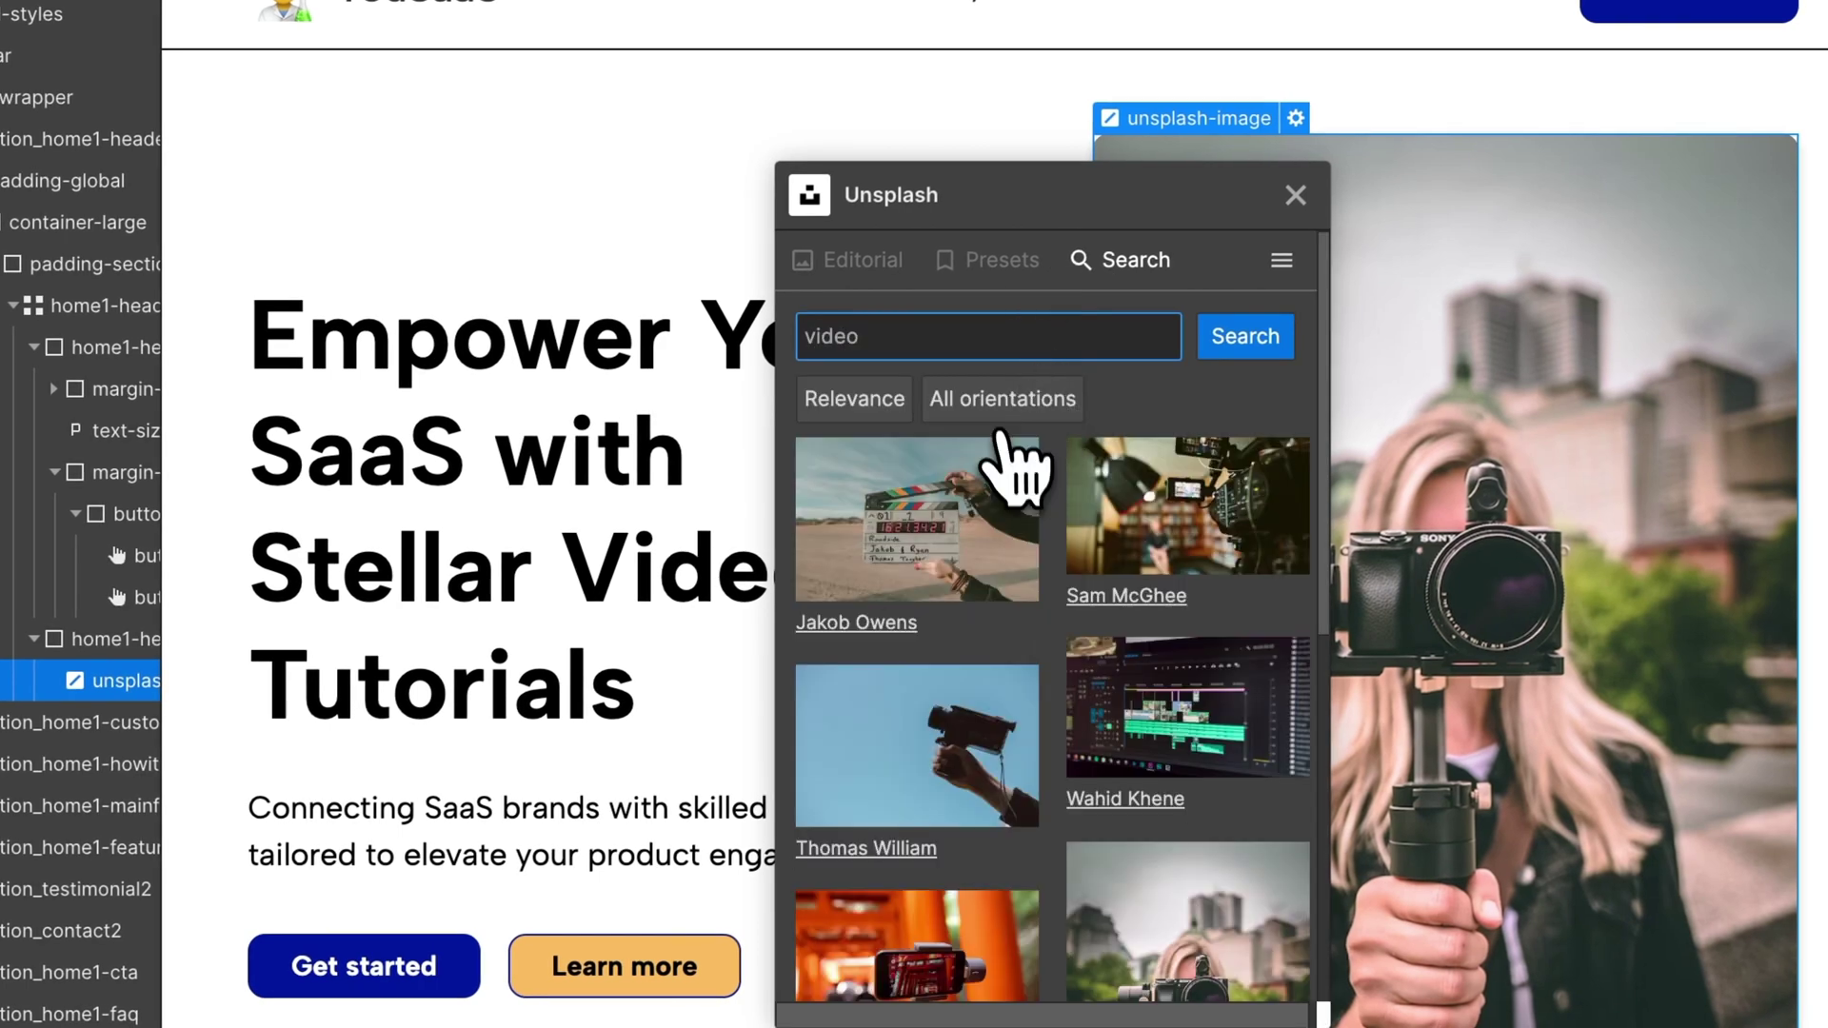
{"action": "left_click", "coordinate": [1000, 400]}
{"action": "left_click", "coordinate": [1006, 452]}
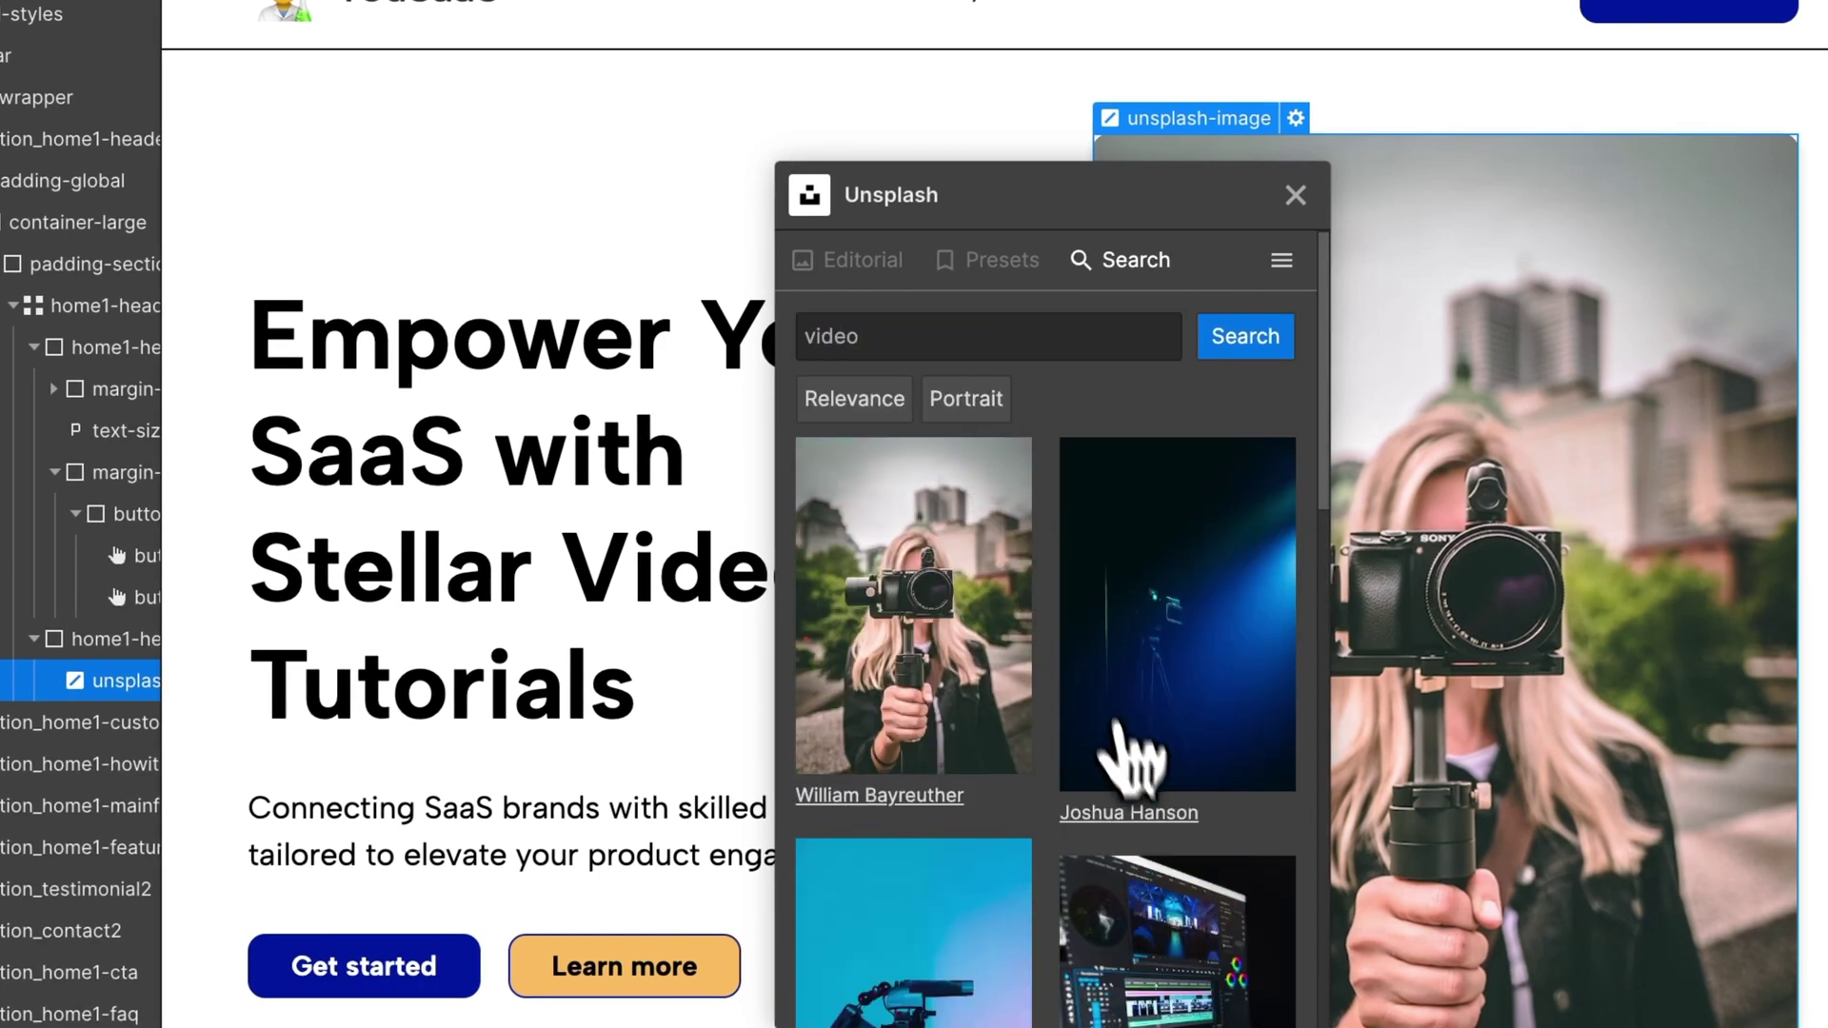
- Set the photo of a camera on a red tripod as the hero image
{"action": "scroll", "coordinate": [1133, 752], "scroll_direction": "down", "scroll_amount": 3}
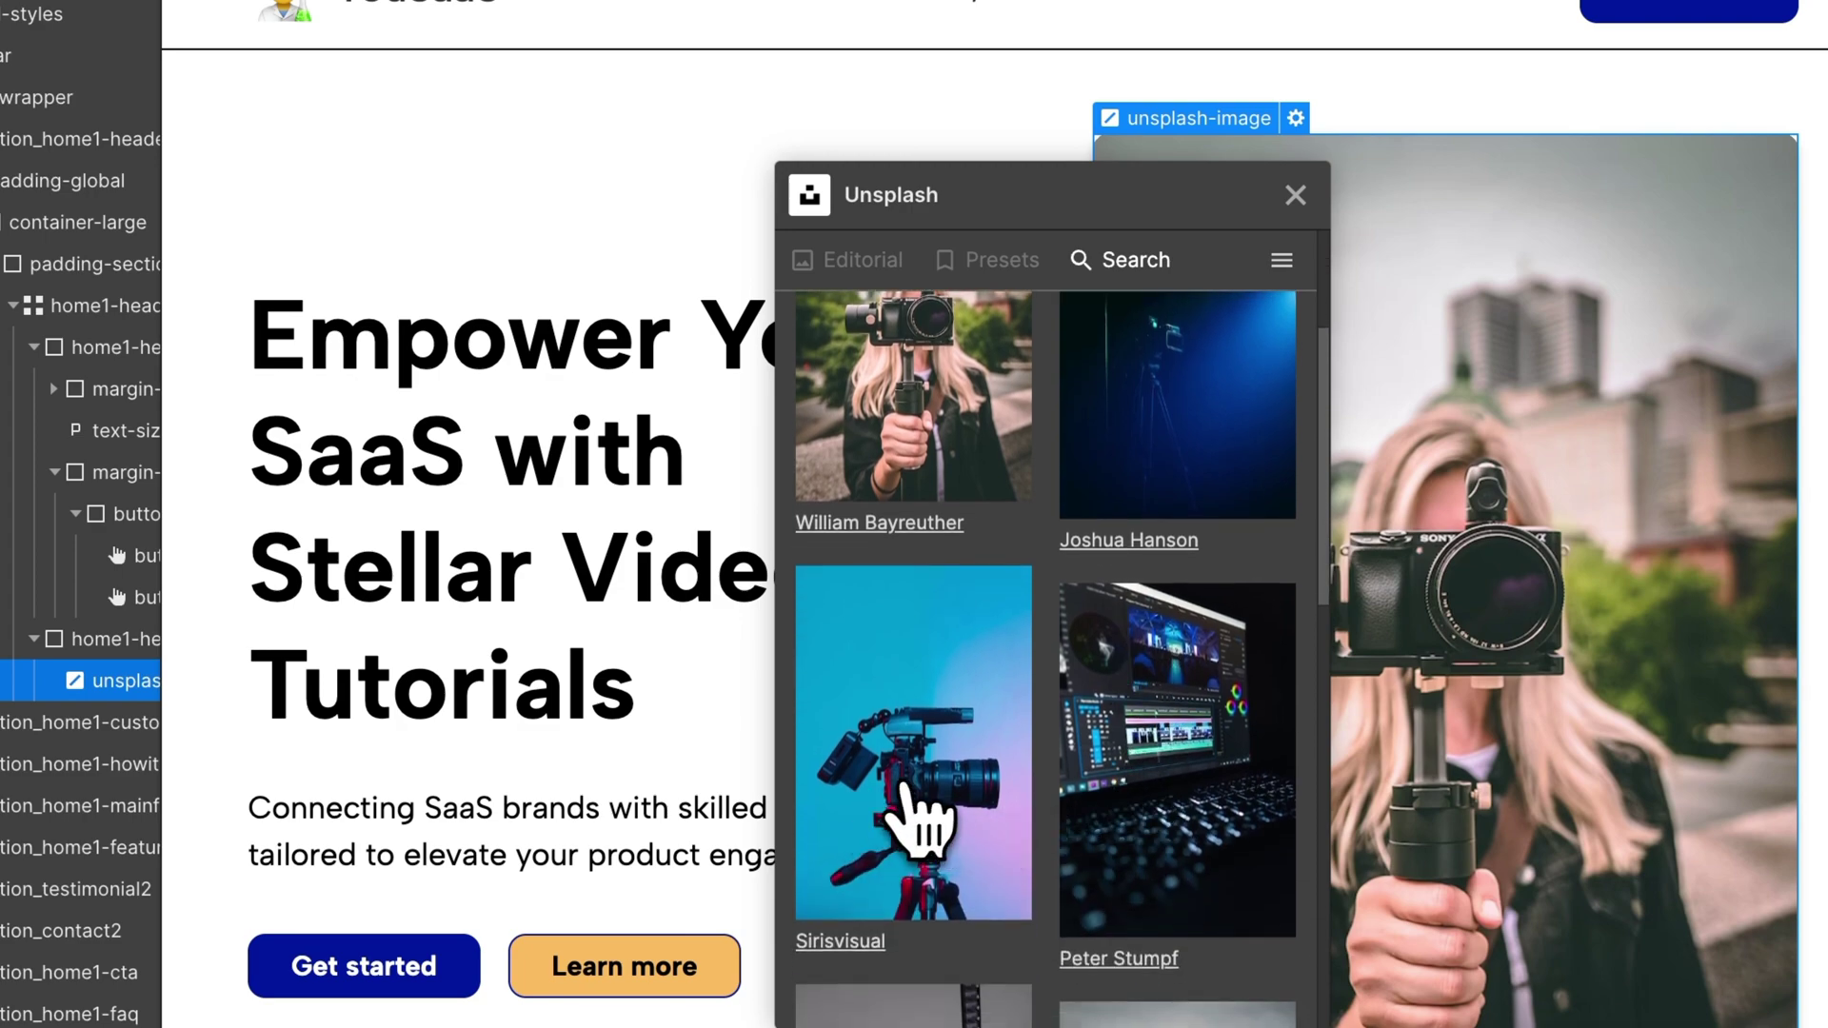
{"action": "left_click_drag", "start_coordinate": [1033, 214], "coordinate": [602, 172]}
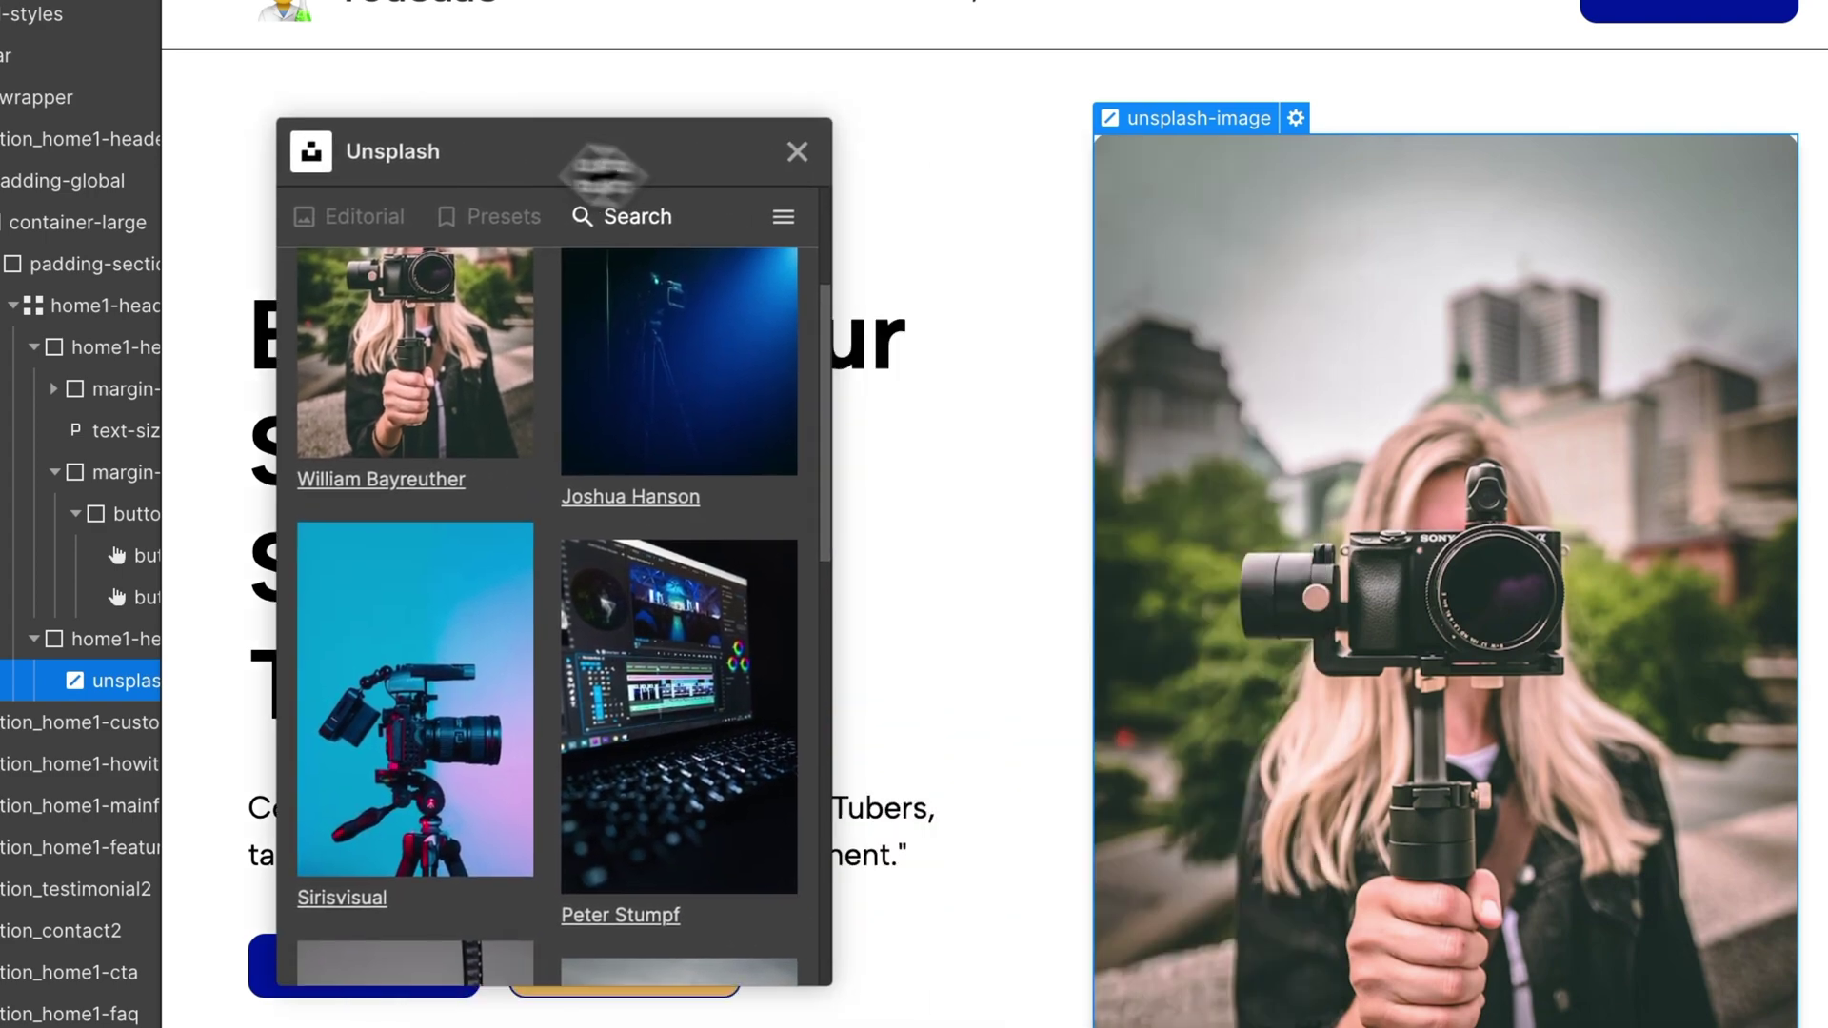
{"action": "left_click", "coordinate": [476, 705]}
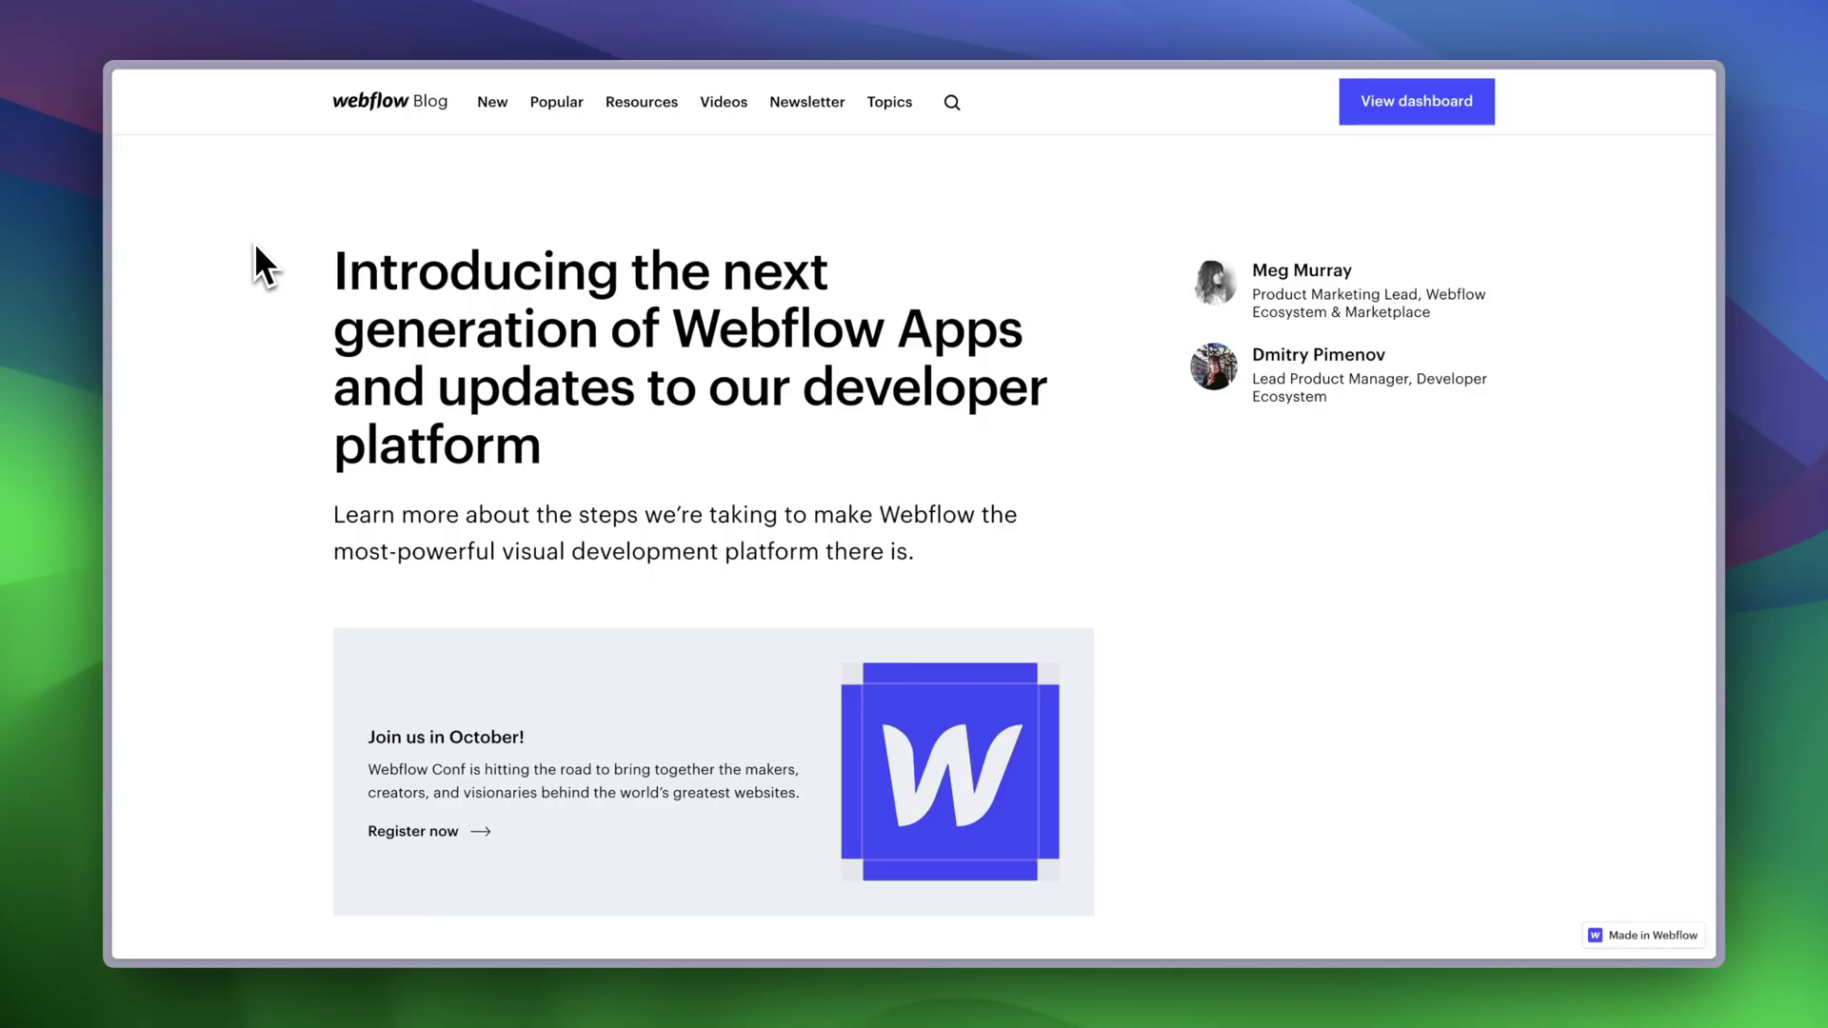
{"action": "scroll", "coordinate": [254, 241], "scroll_direction": "down", "scroll_amount": 8}
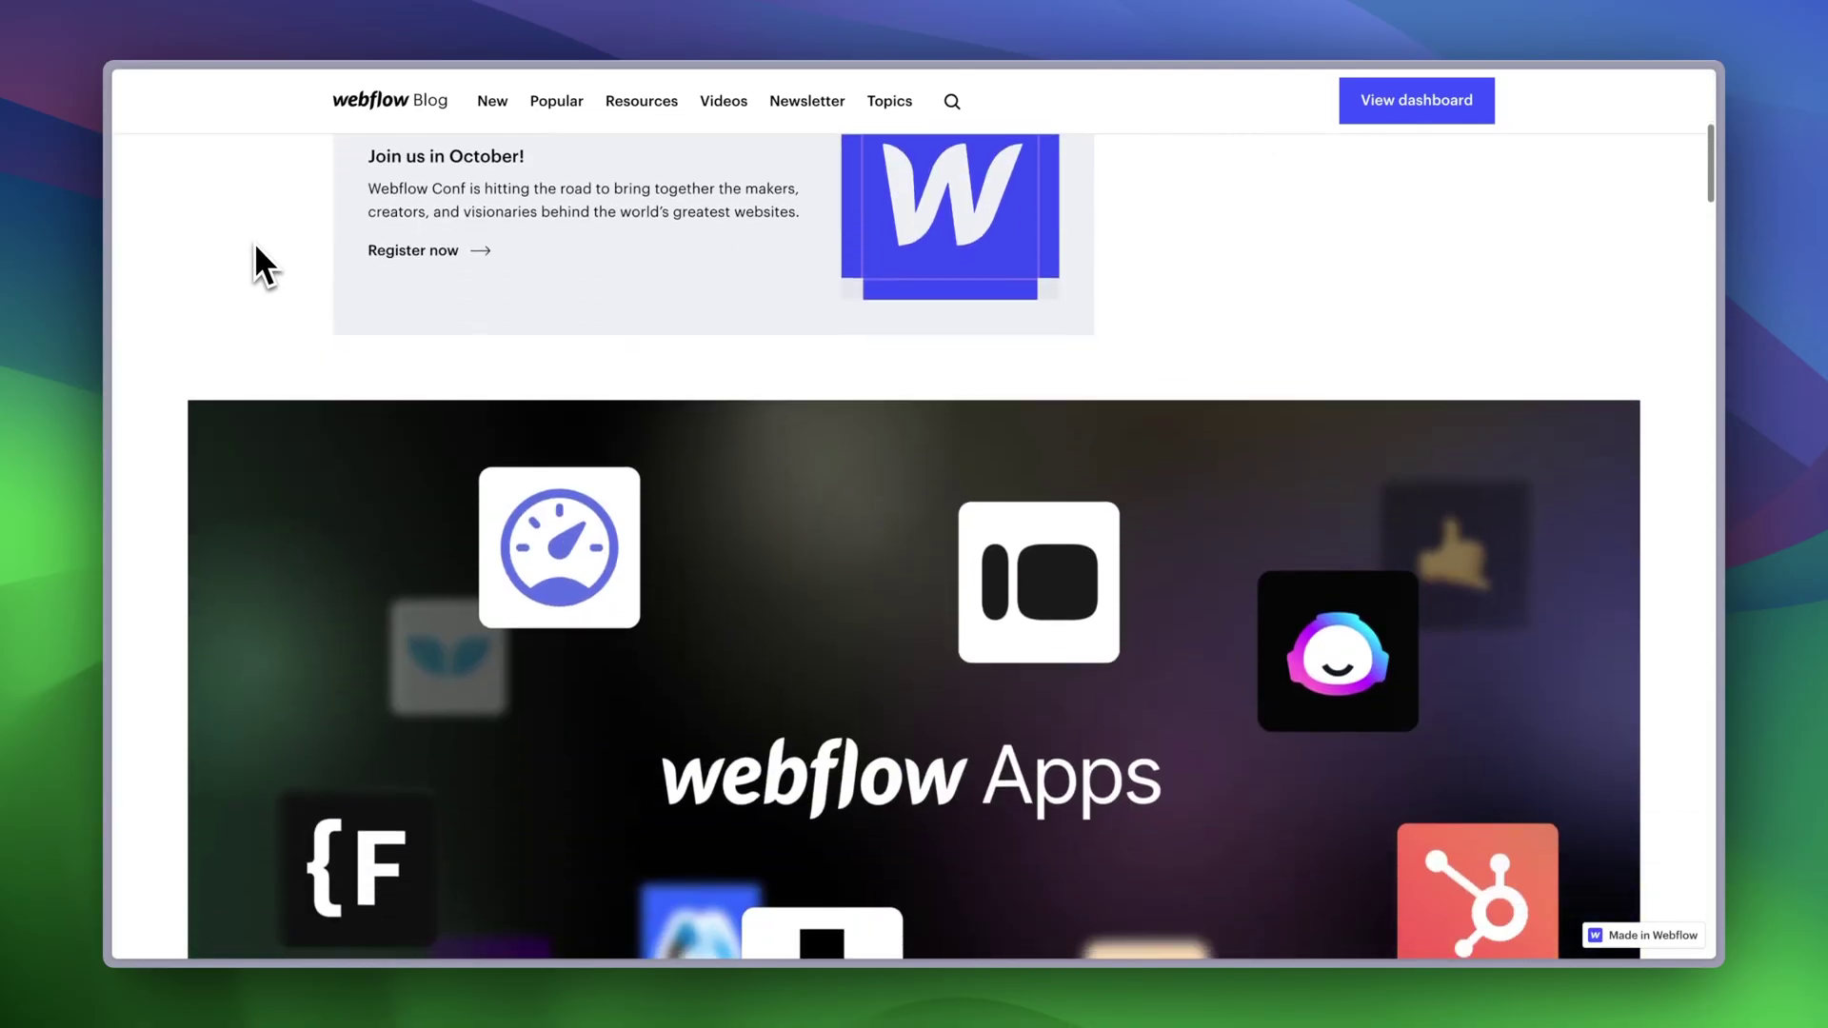
{"action": "scroll", "coordinate": [254, 243], "scroll_direction": "down", "scroll_amount": 6}
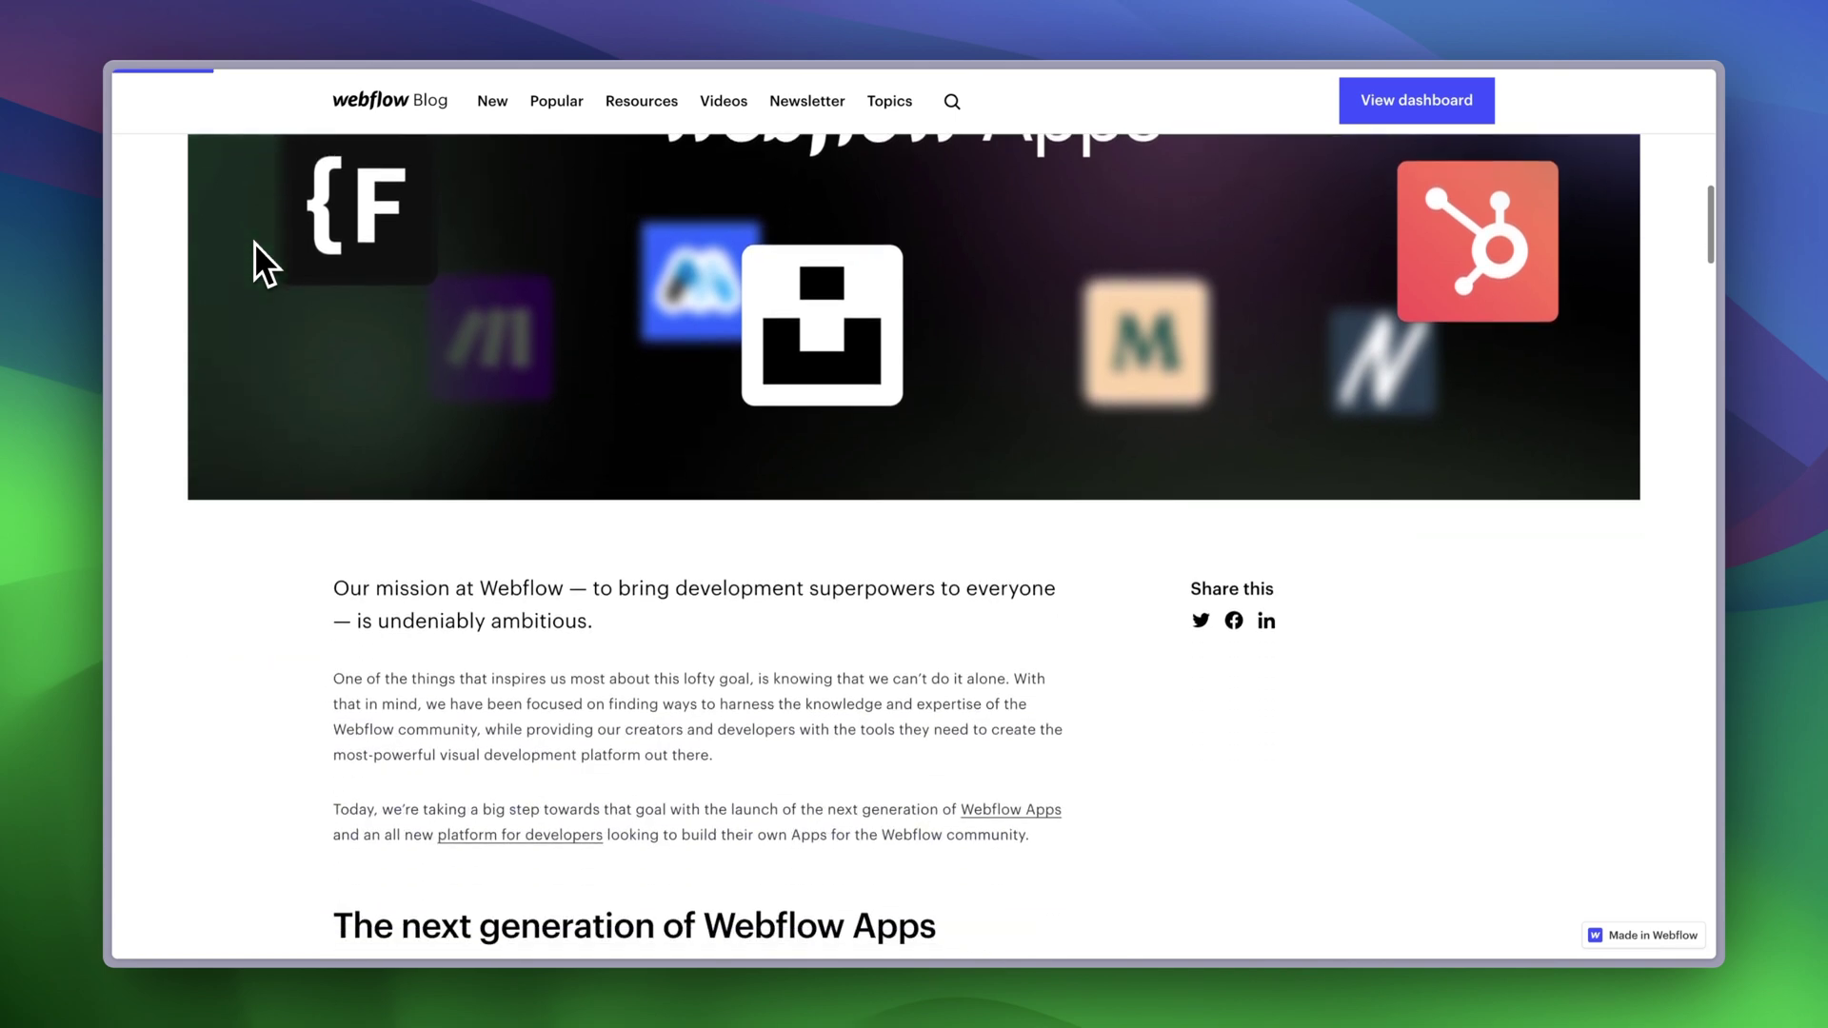
{"action": "scroll", "coordinate": [255, 243], "scroll_direction": "down", "scroll_amount": 7}
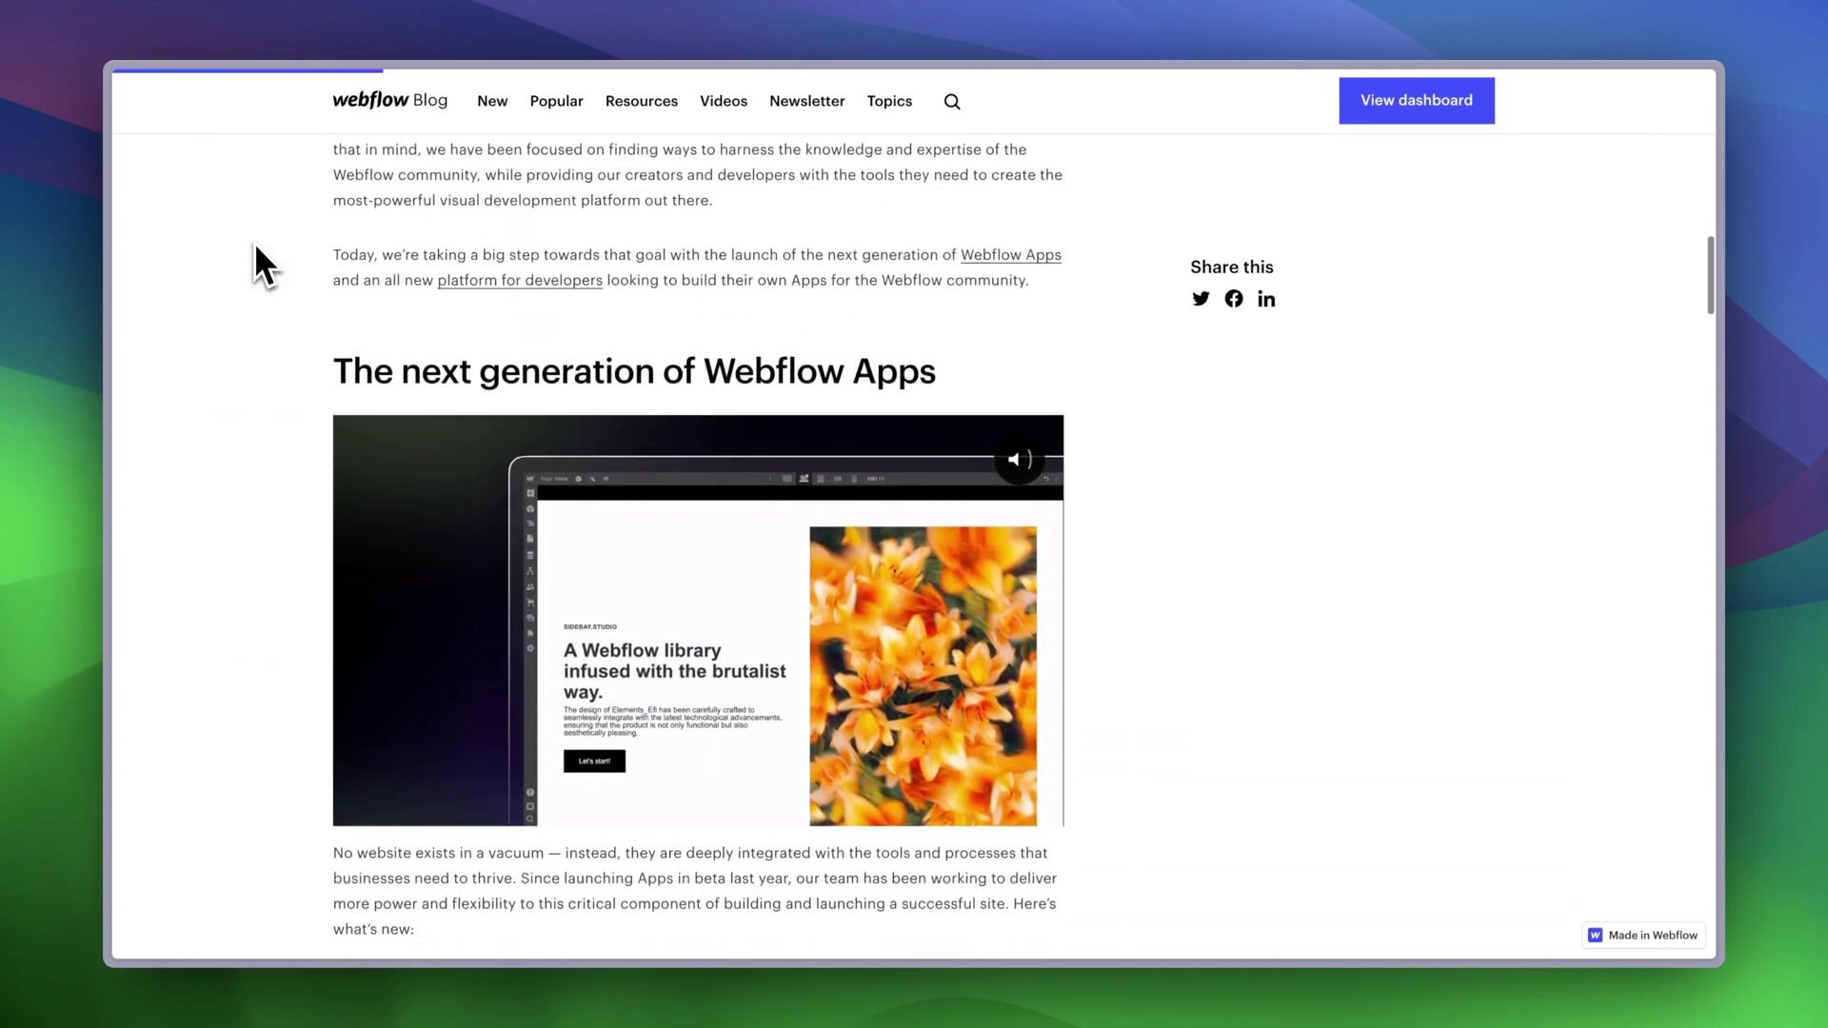
{"action": "scroll", "coordinate": [255, 243], "scroll_direction": "down", "scroll_amount": 7}
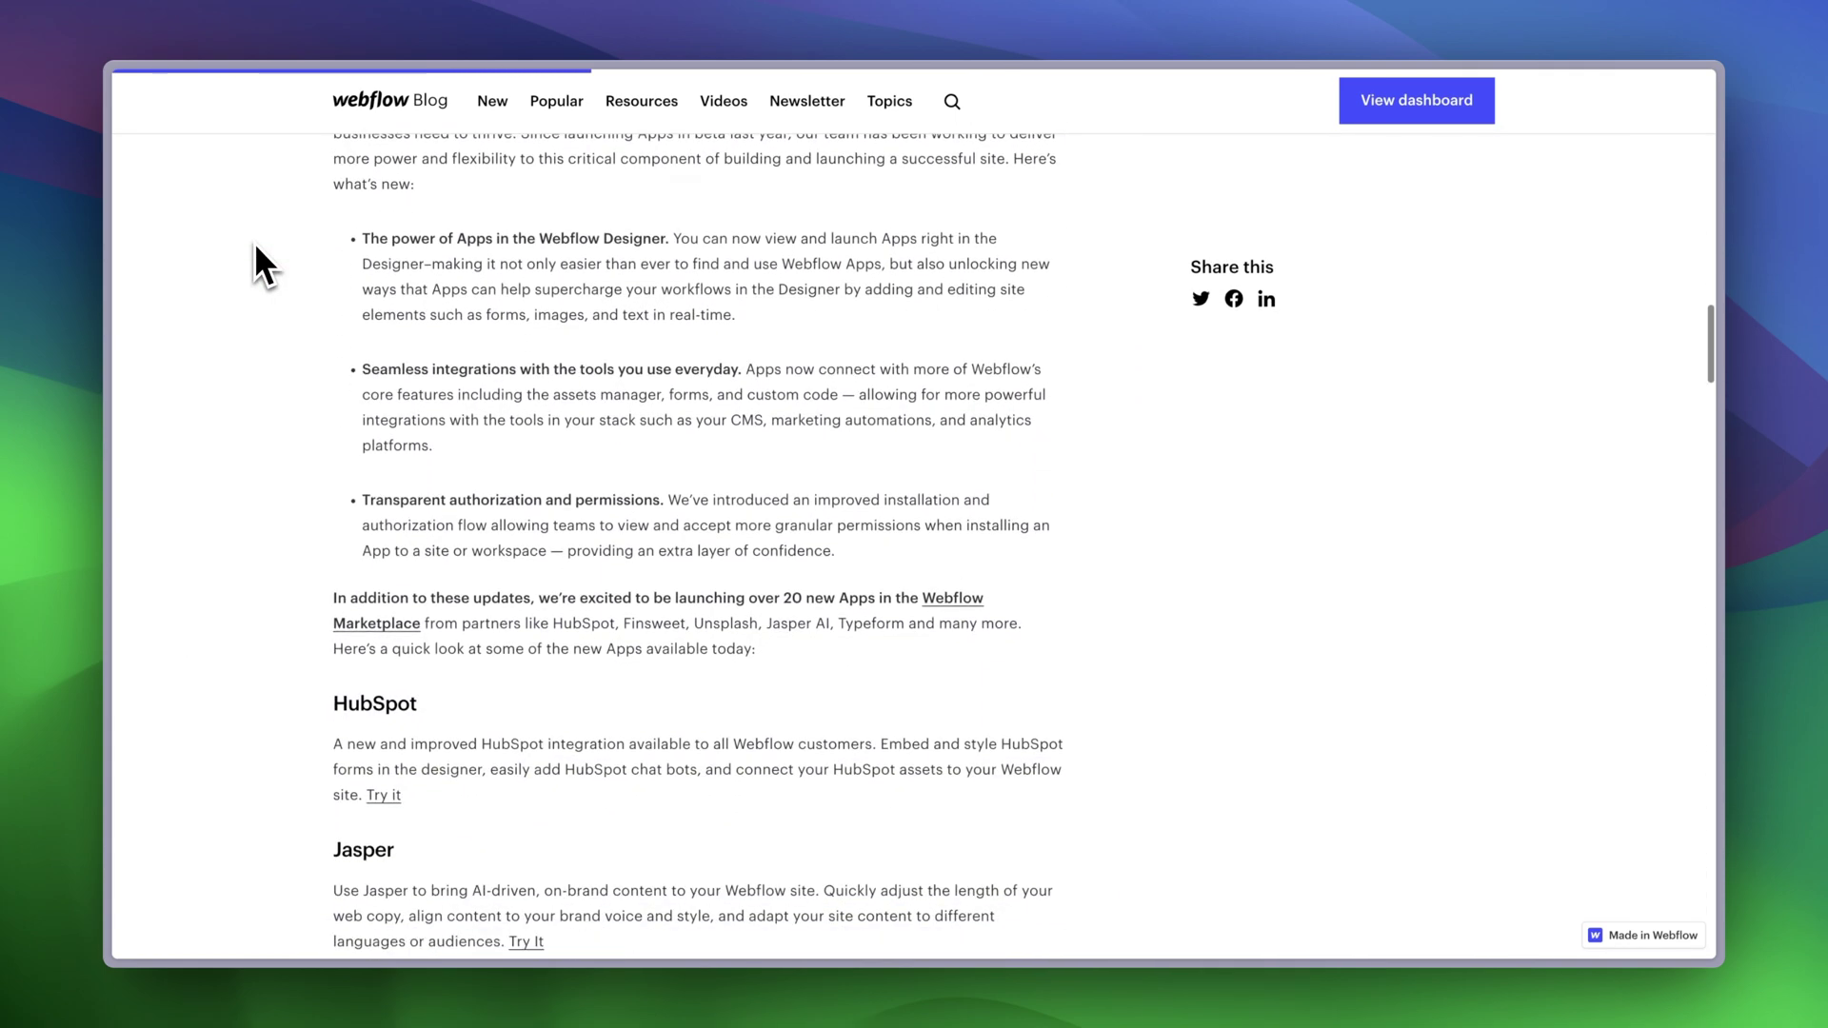
{"action": "scroll", "coordinate": [254, 242], "scroll_direction": "down", "scroll_amount": 7}
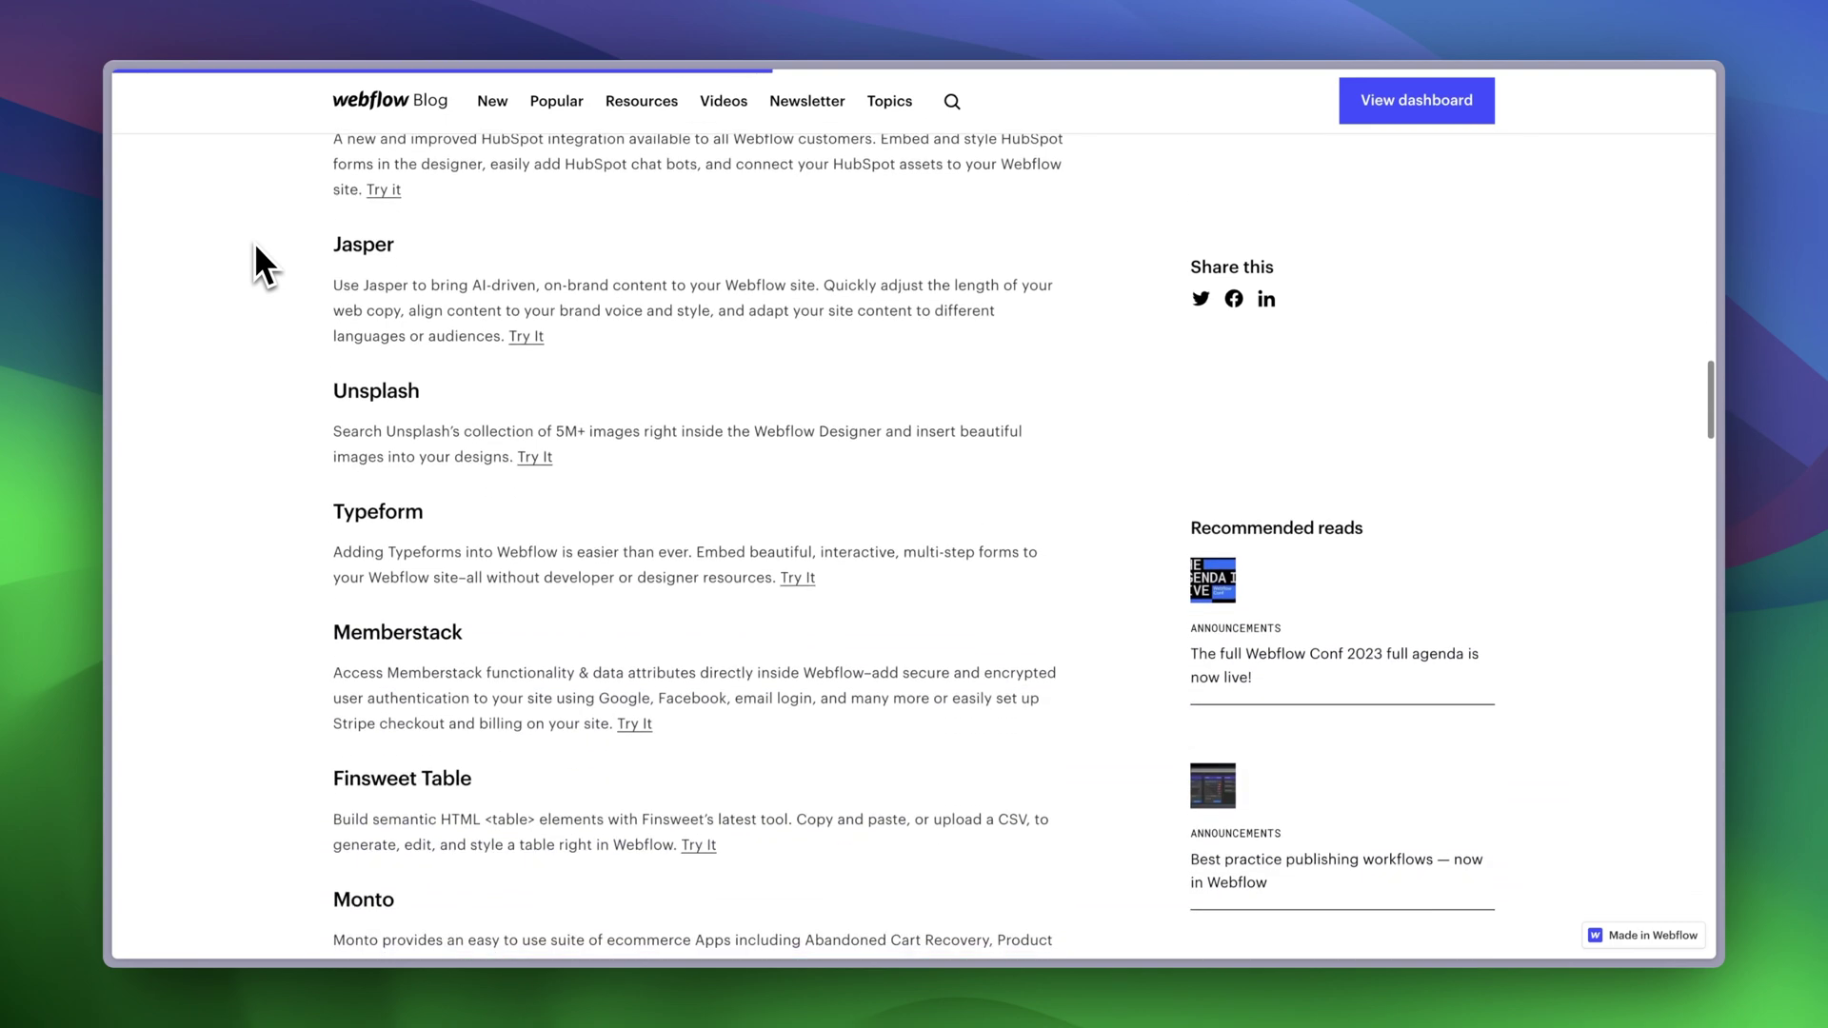
{"action": "scroll", "coordinate": [254, 265], "scroll_direction": "down", "scroll_amount": 7}
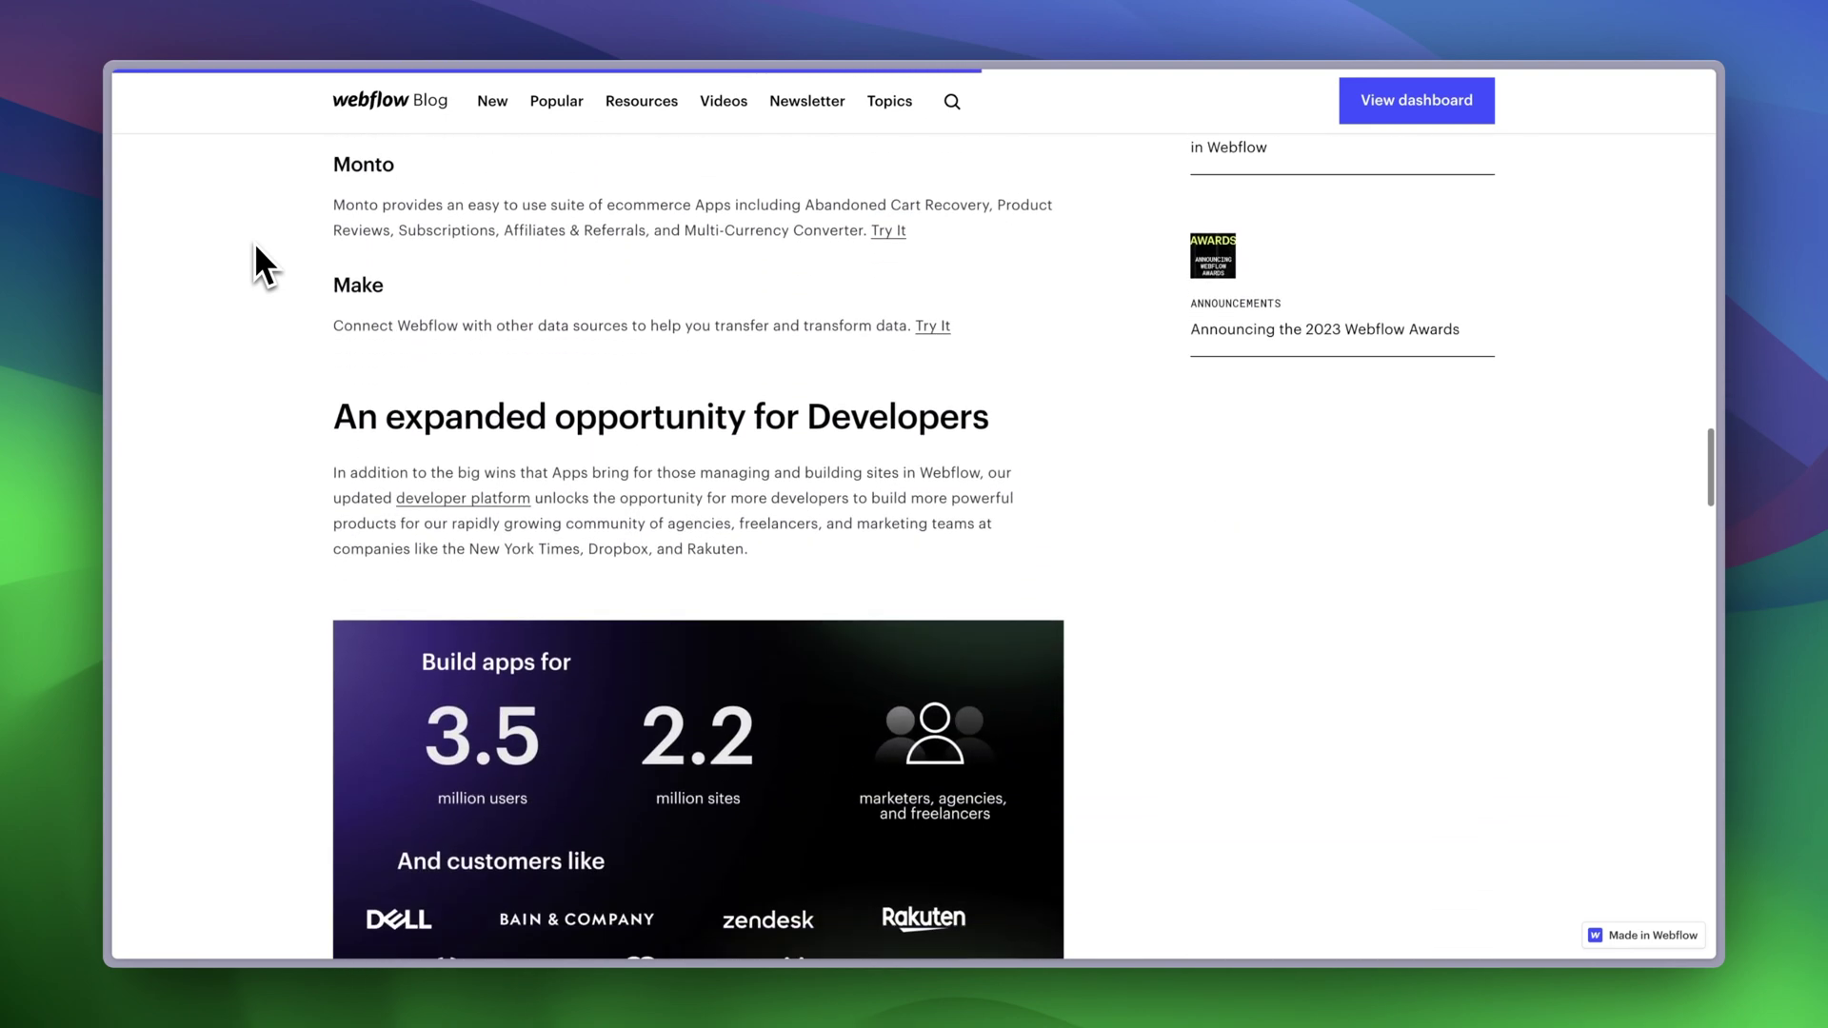
{"action": "scroll", "coordinate": [254, 244], "scroll_direction": "down", "scroll_amount": 2}
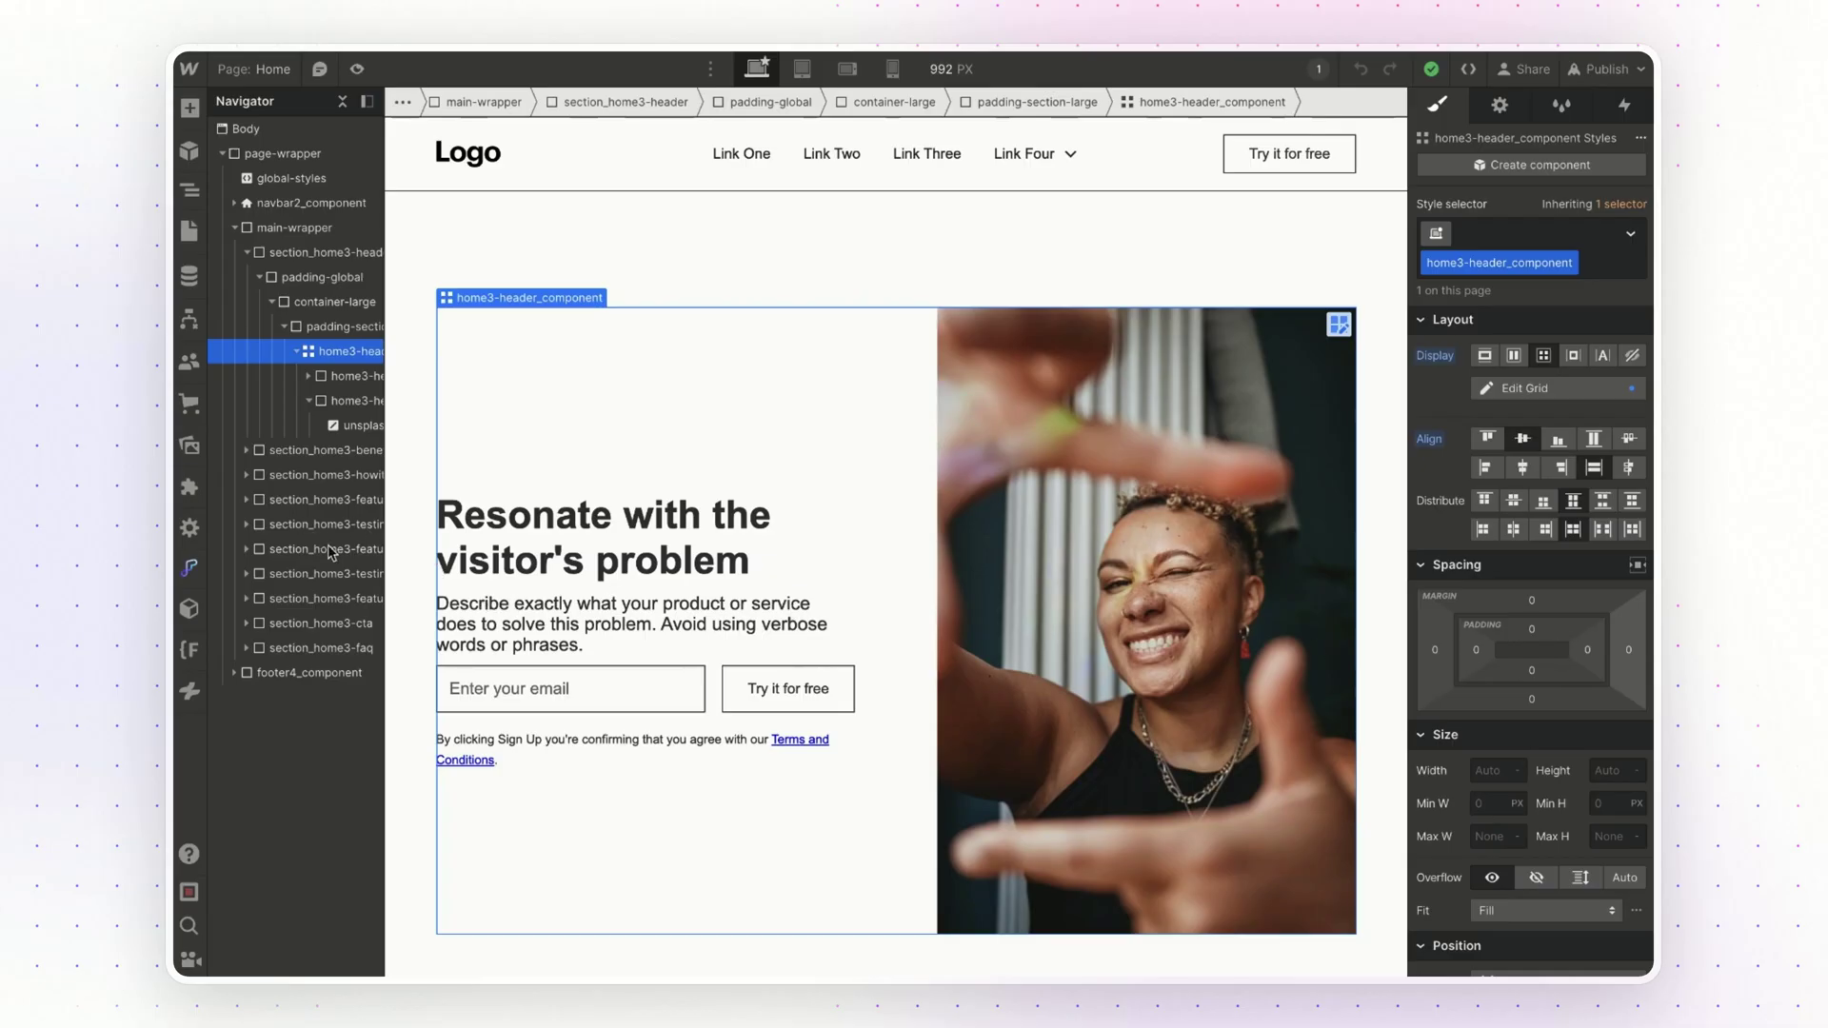
- Show the connected apps list with Memberstack, HubSpot, Unsplash, Typeform and Zapier Integration
{"action": "scroll", "coordinate": [285, 533], "scroll_direction": "right", "scroll_amount": 1}
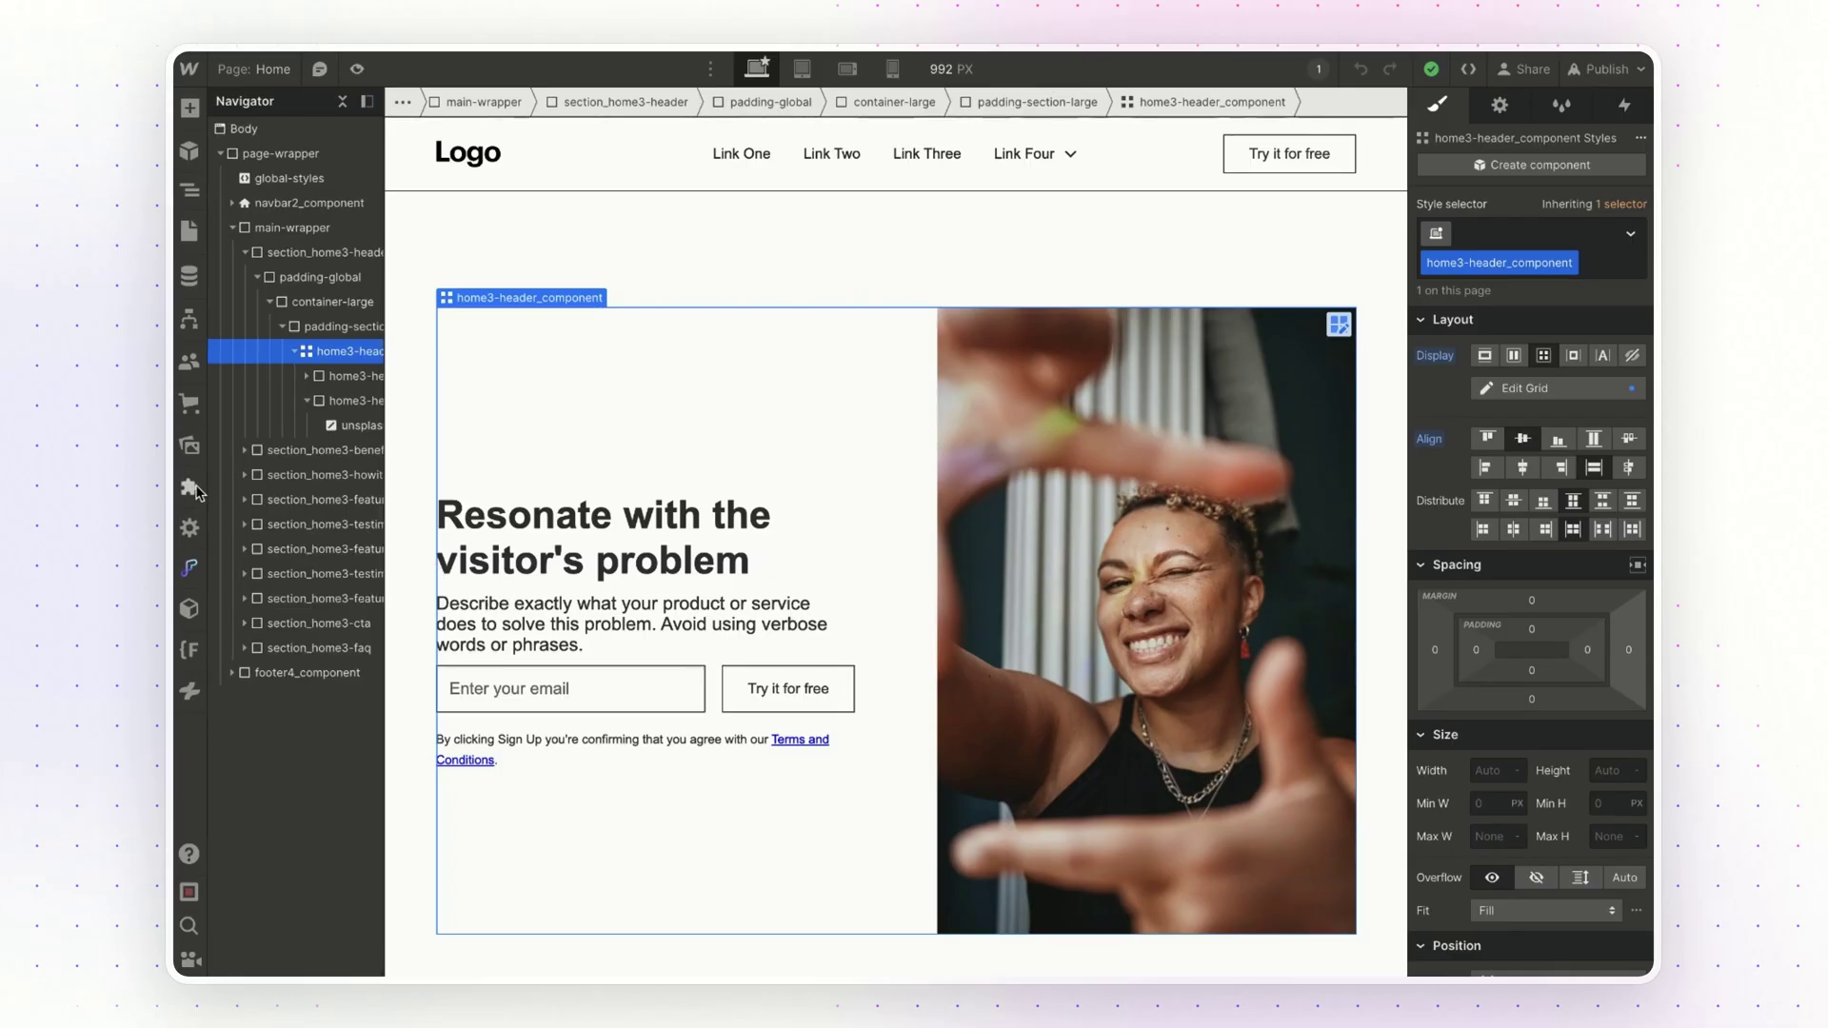
{"action": "left_click", "coordinate": [191, 489]}
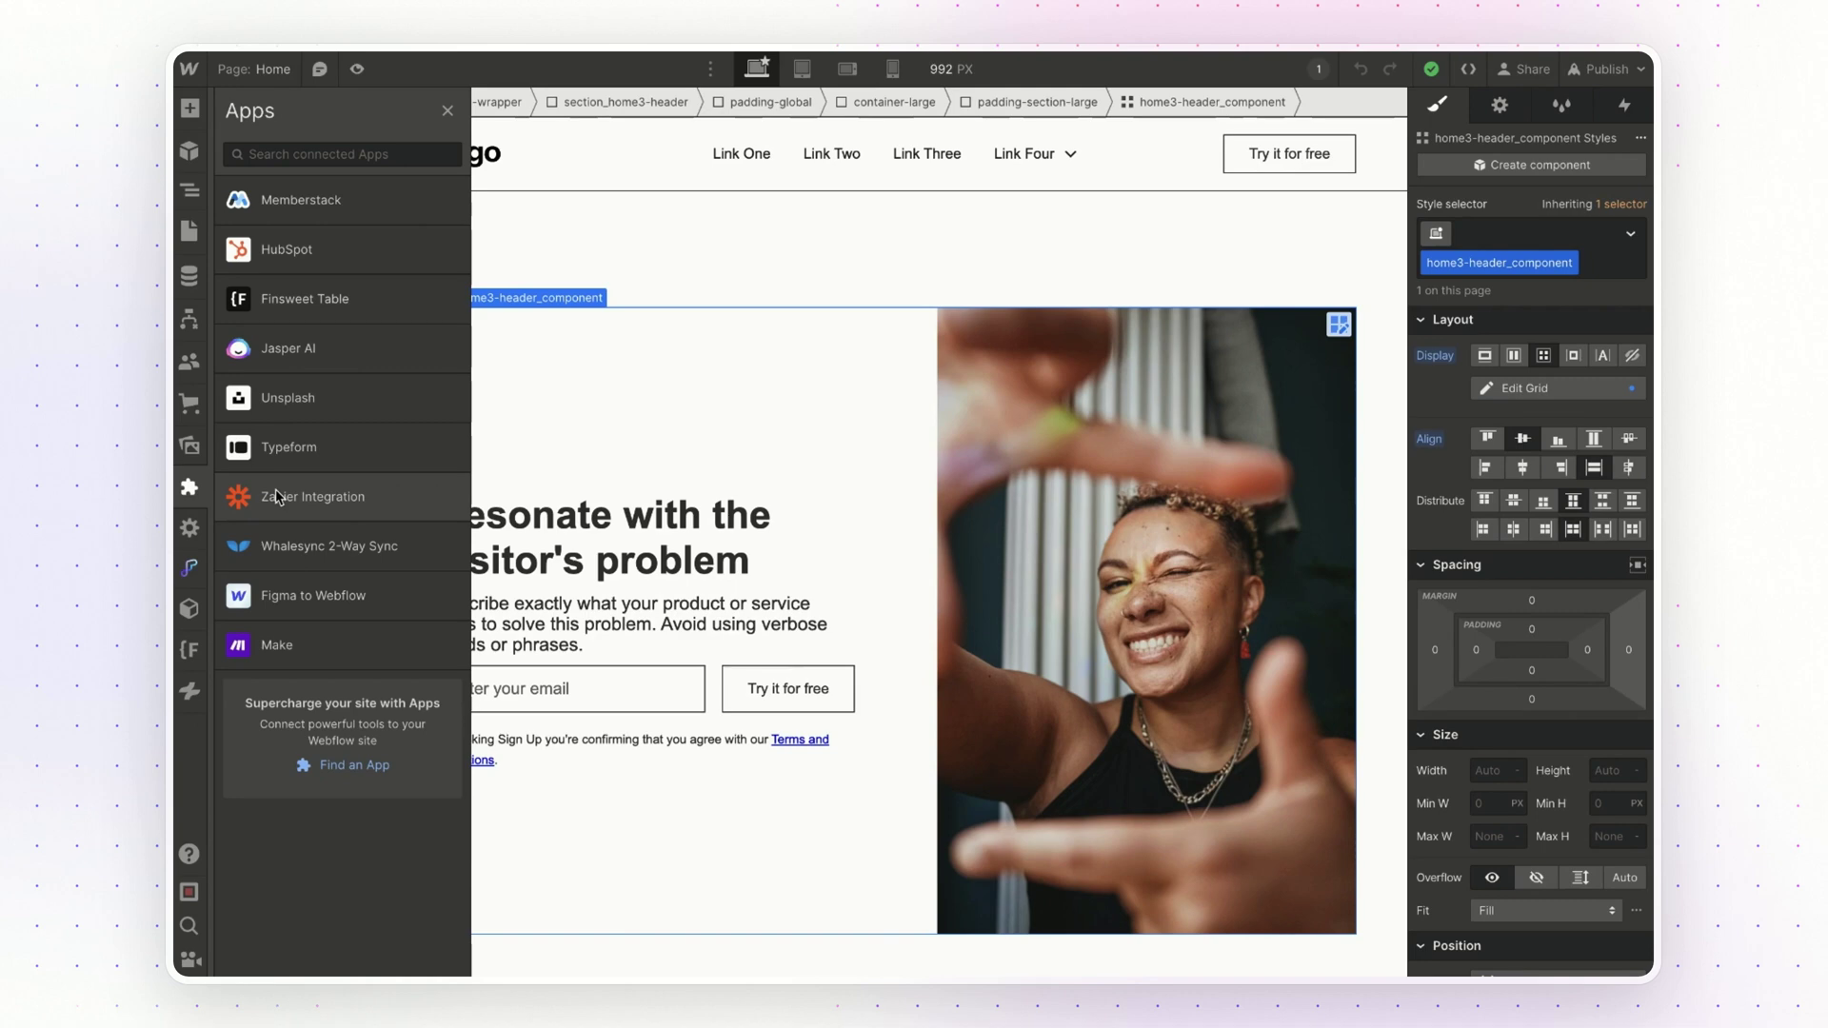
{"action": "mouse_move", "coordinate": [342, 218]}
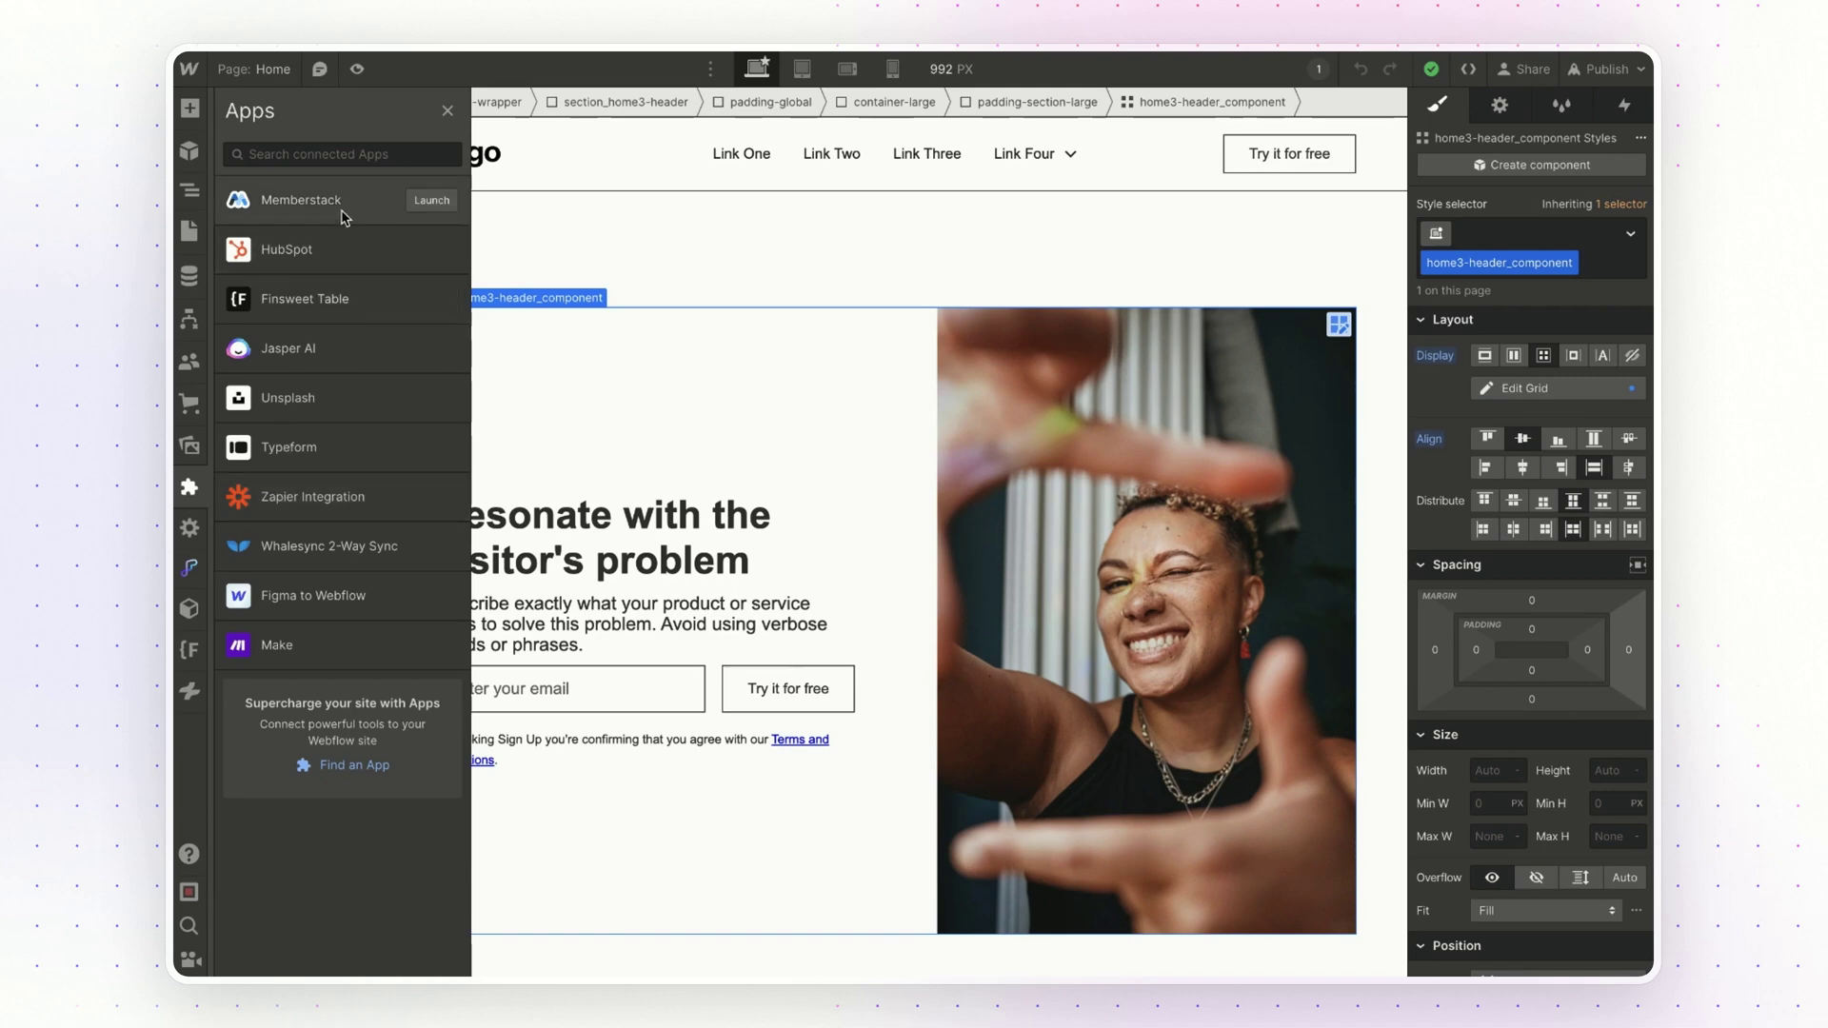
- Add the Typeform app from the Marketplace and authorize all sites of the first workspace
{"action": "left_click", "coordinate": [349, 773]}
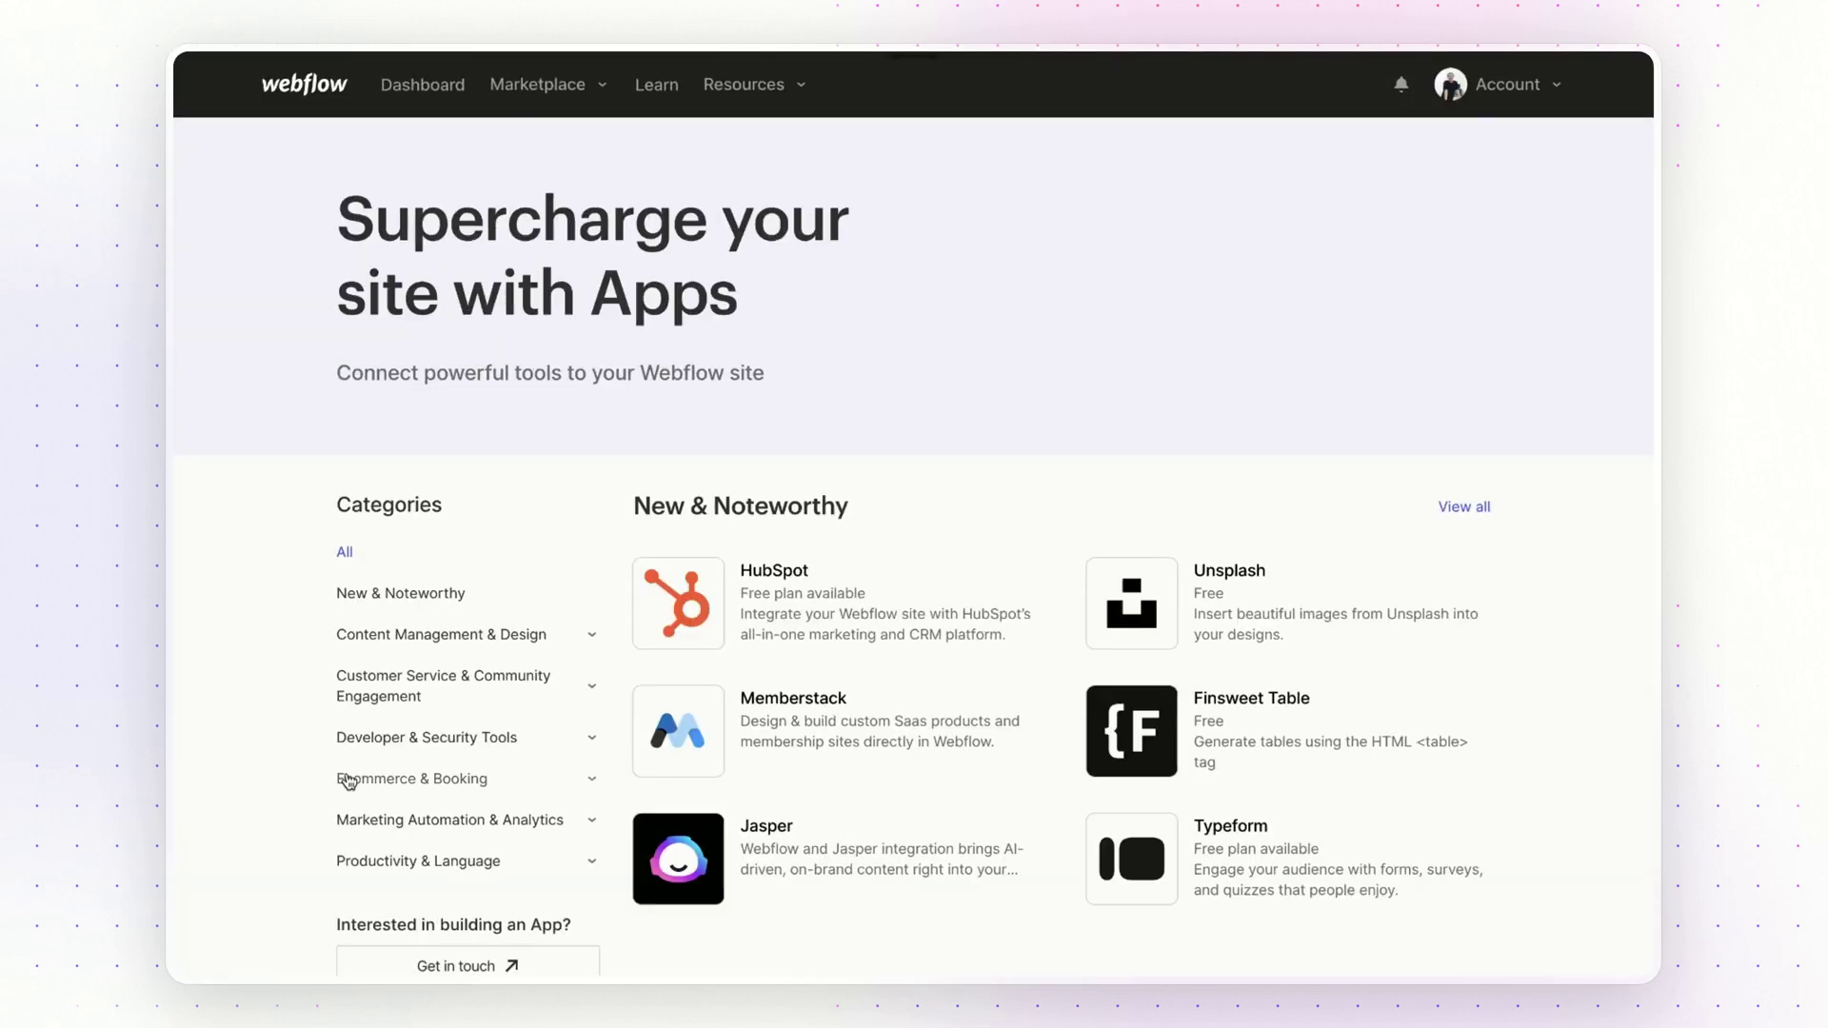
{"action": "scroll", "coordinate": [983, 816], "scroll_direction": "down", "scroll_amount": 2}
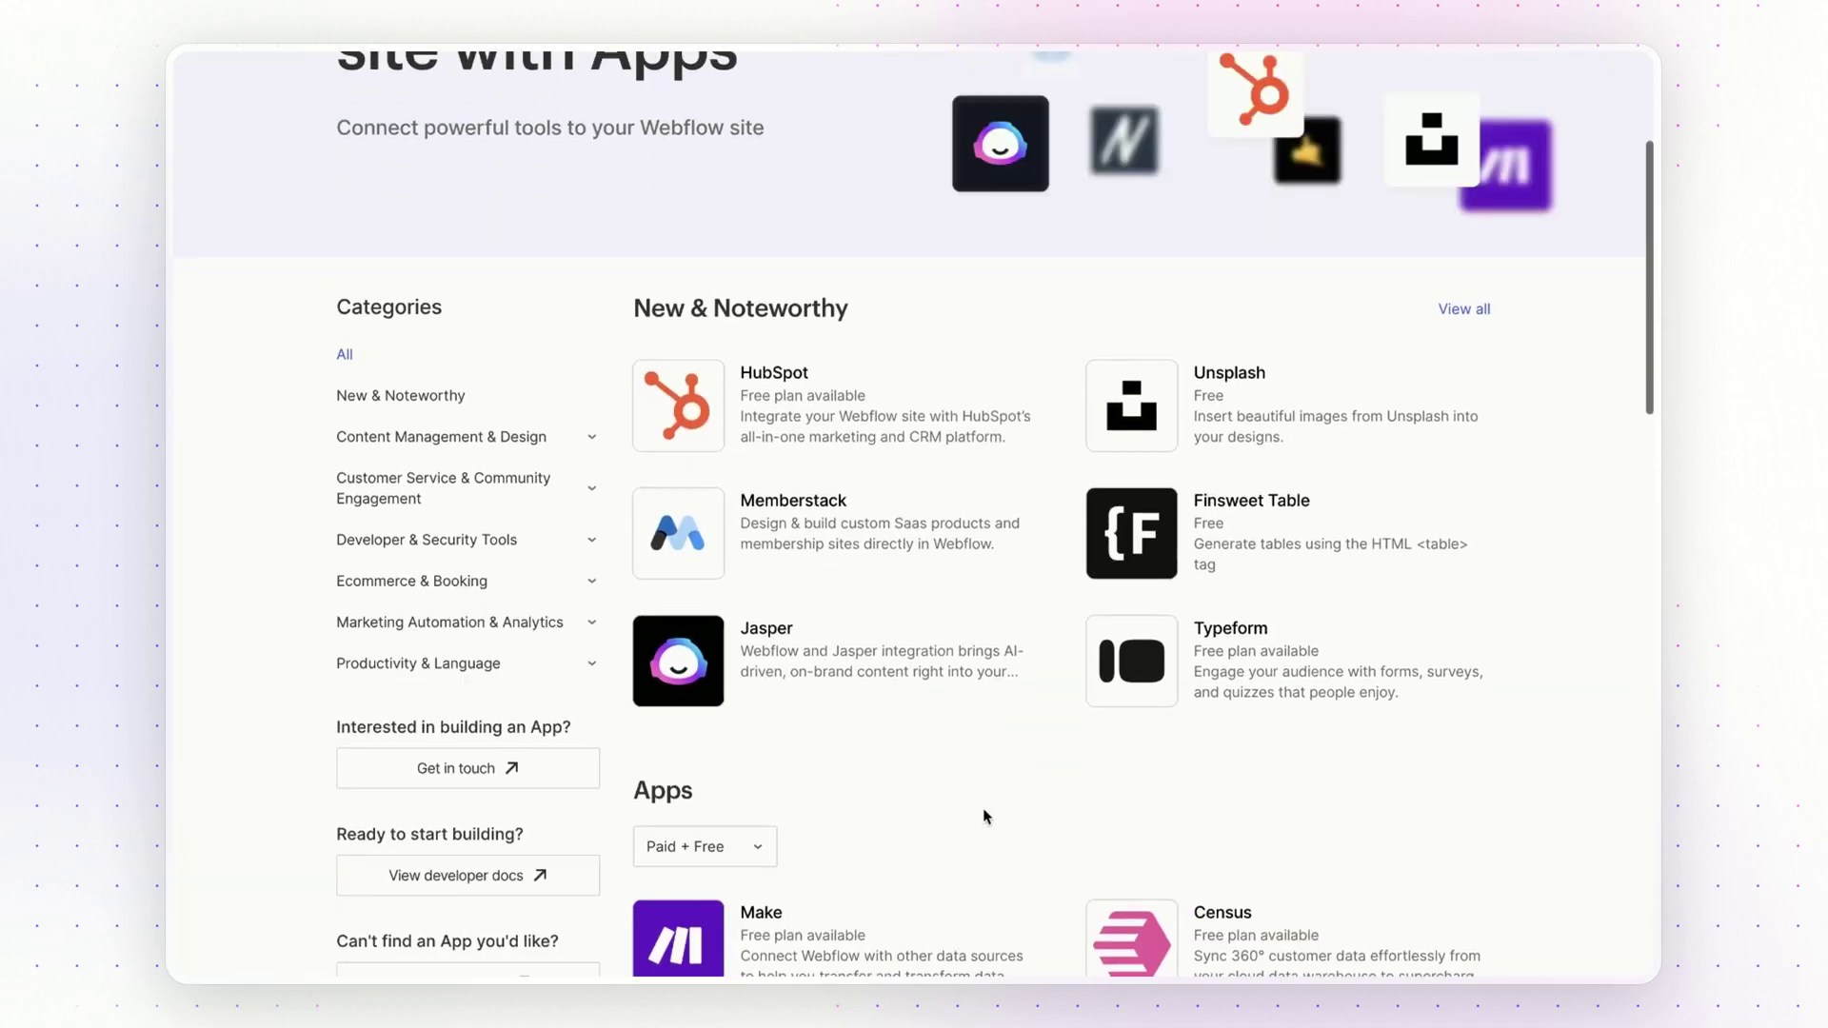
{"action": "left_click", "coordinate": [1249, 655]}
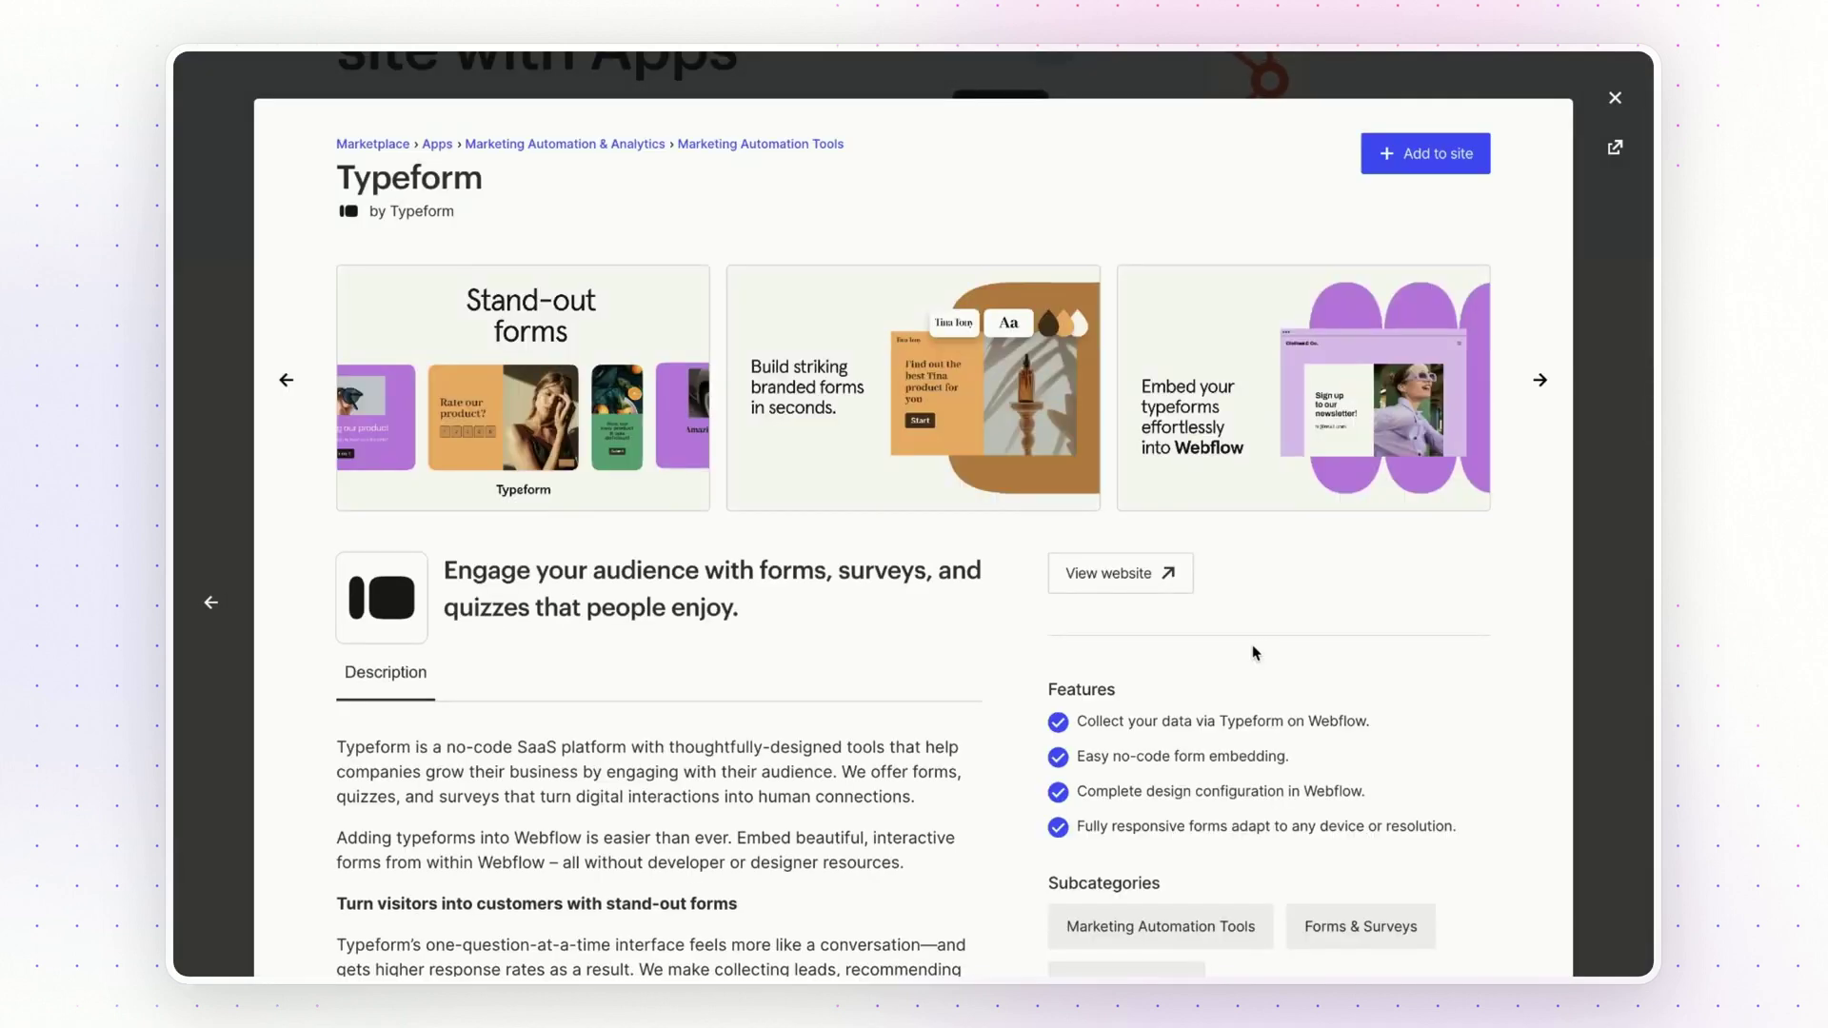
{"action": "left_click", "coordinate": [1433, 163]}
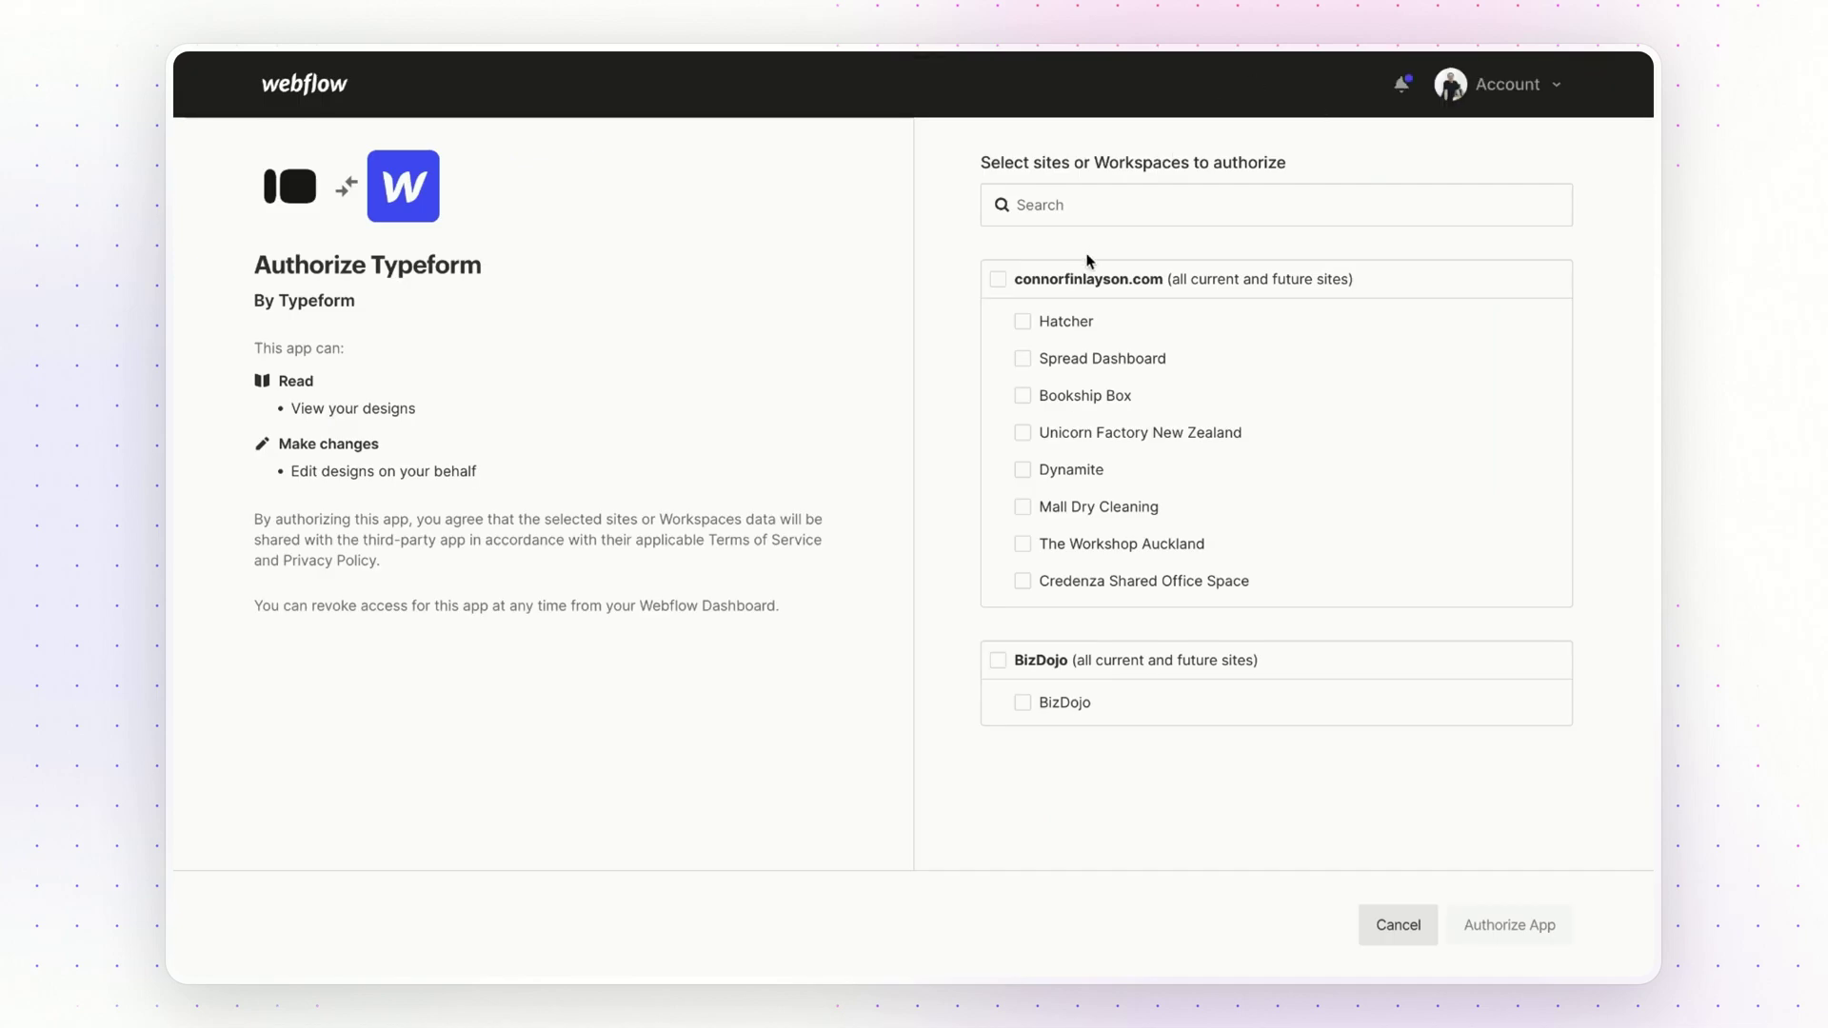
{"action": "left_click", "coordinate": [996, 280]}
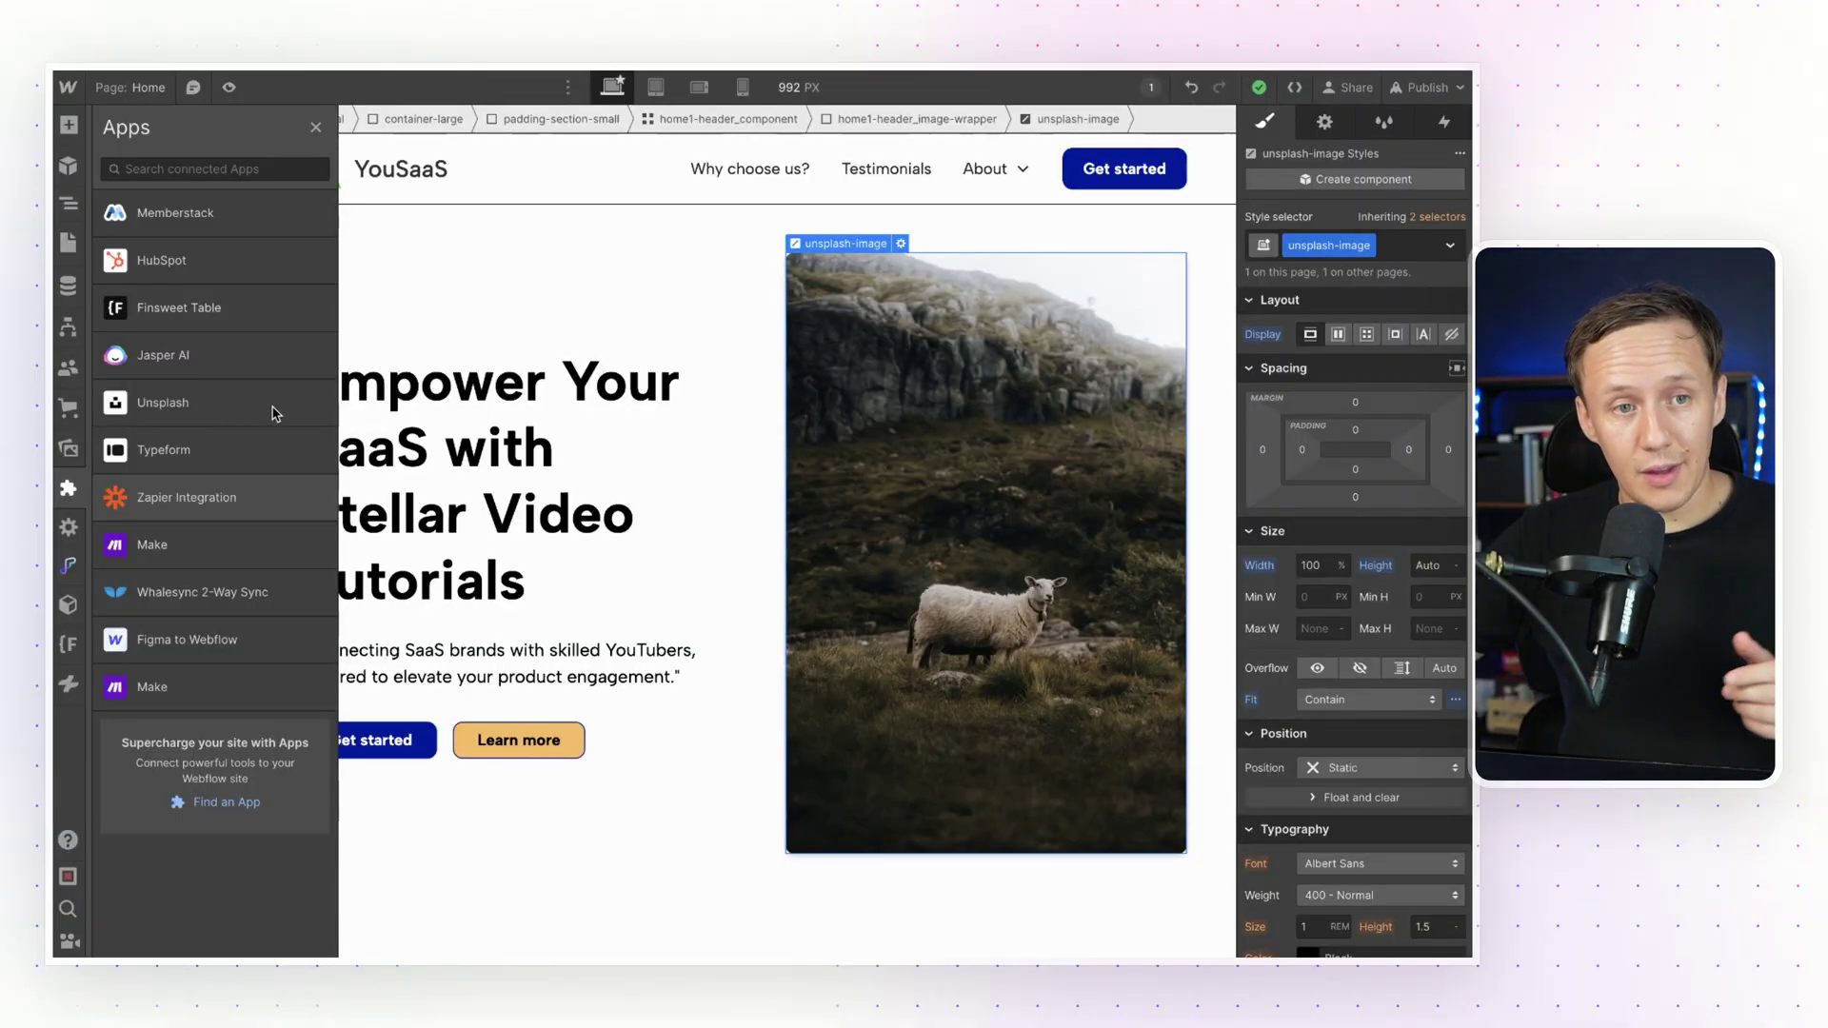
- Launch Unsplash and set the smiling woman framing her face photo as the hero image
{"action": "left_click", "coordinate": [301, 403]}
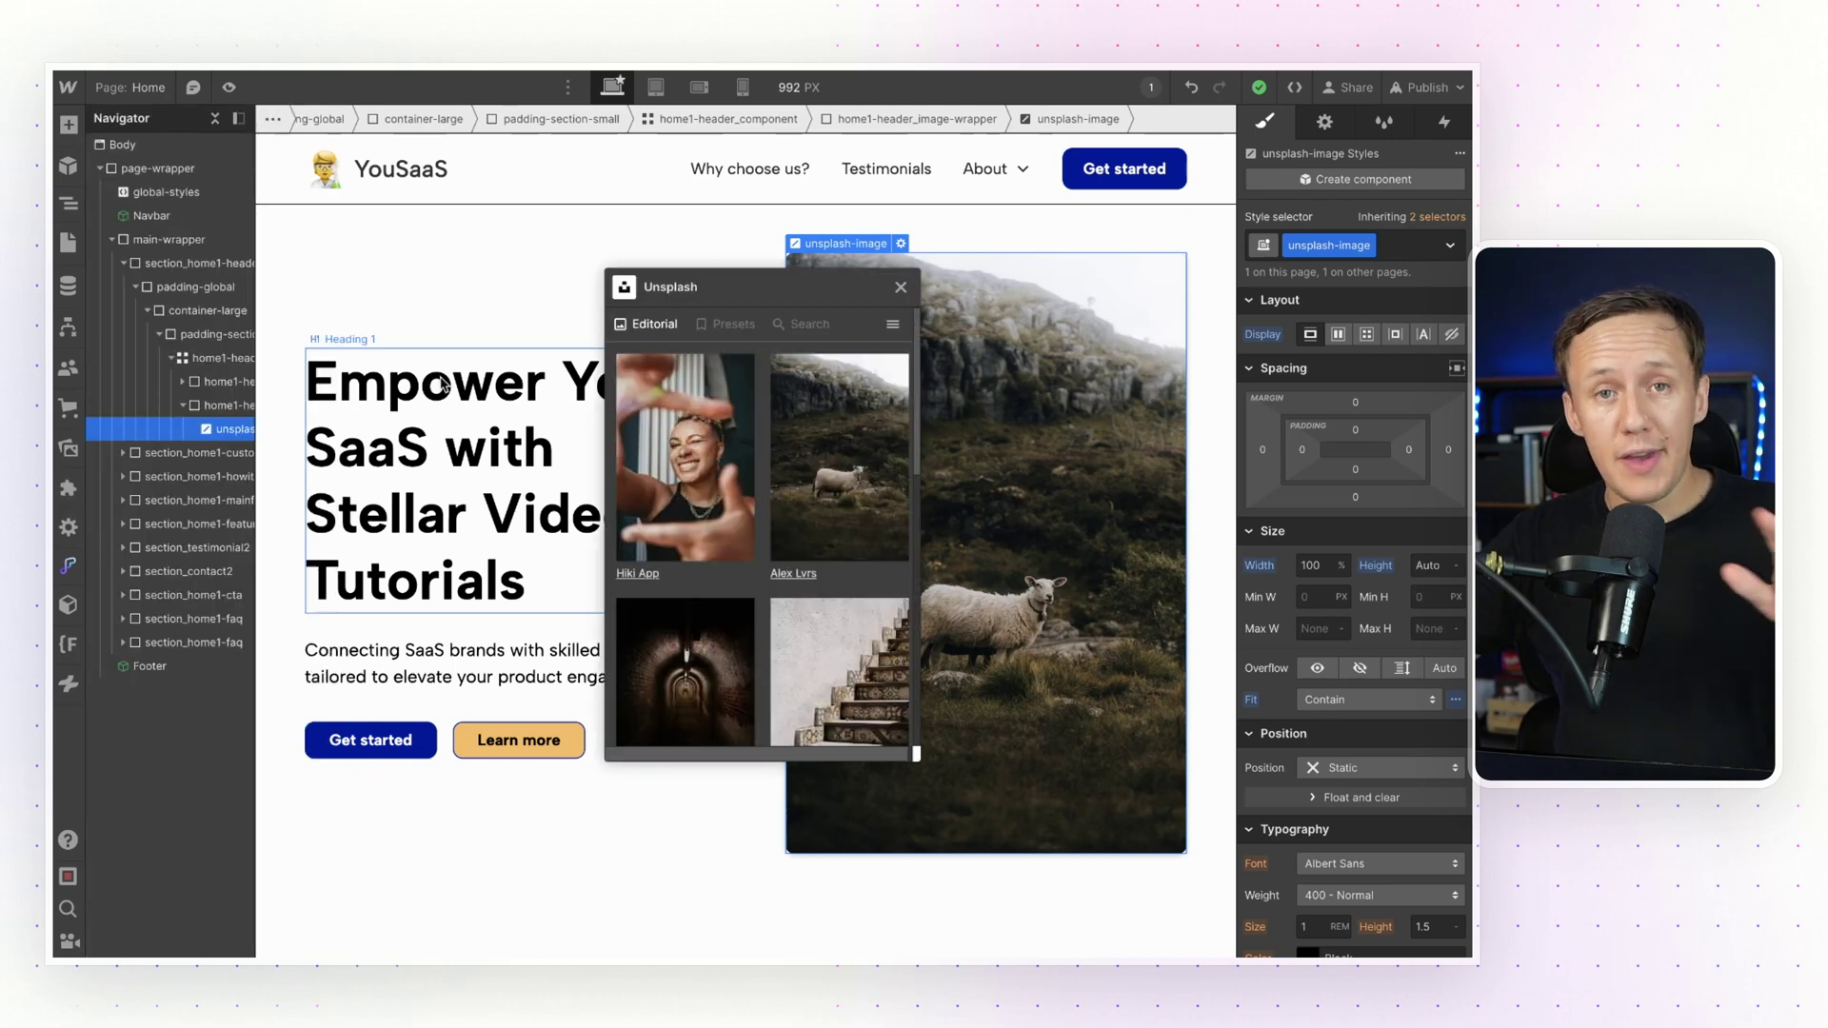
{"action": "left_click_drag", "start_coordinate": [714, 284], "coordinate": [499, 258]}
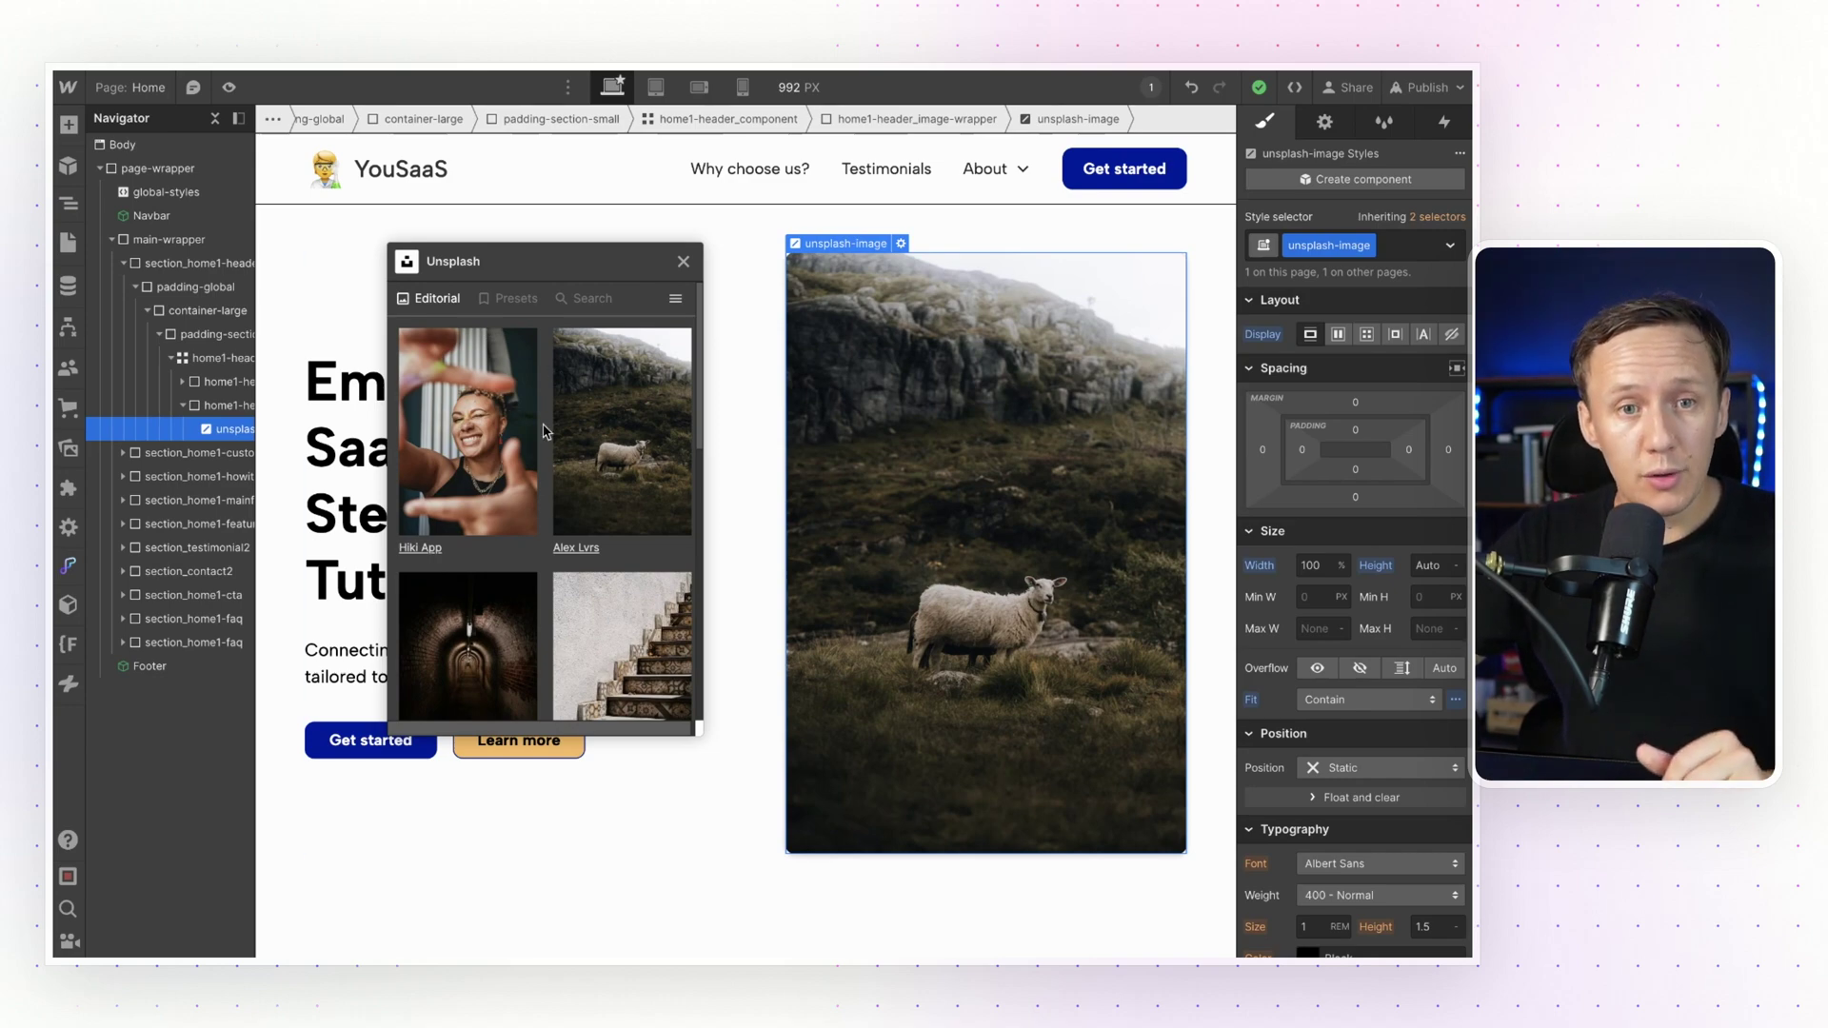
{"action": "scroll", "coordinate": [533, 433], "scroll_direction": "down", "scroll_amount": 8}
{"action": "scroll", "coordinate": [558, 460], "scroll_direction": "down", "scroll_amount": 10}
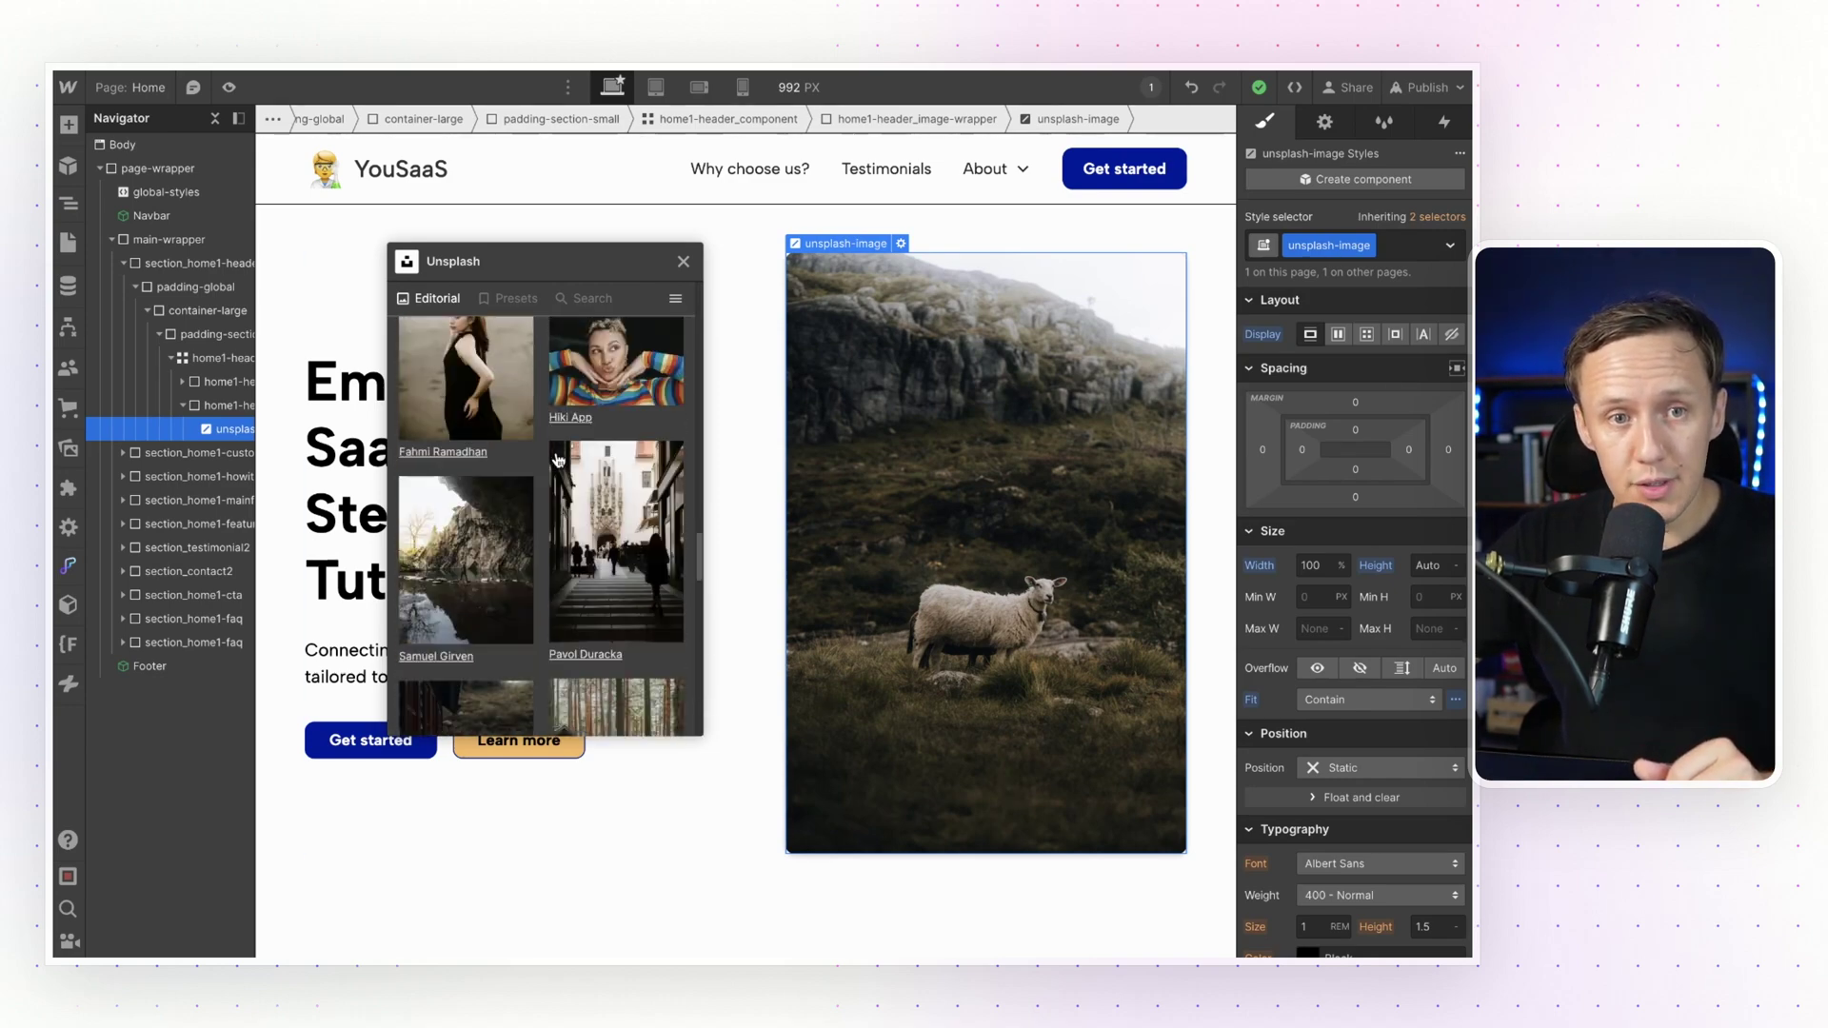
{"action": "scroll", "coordinate": [558, 460], "scroll_direction": "up", "scroll_amount": 15}
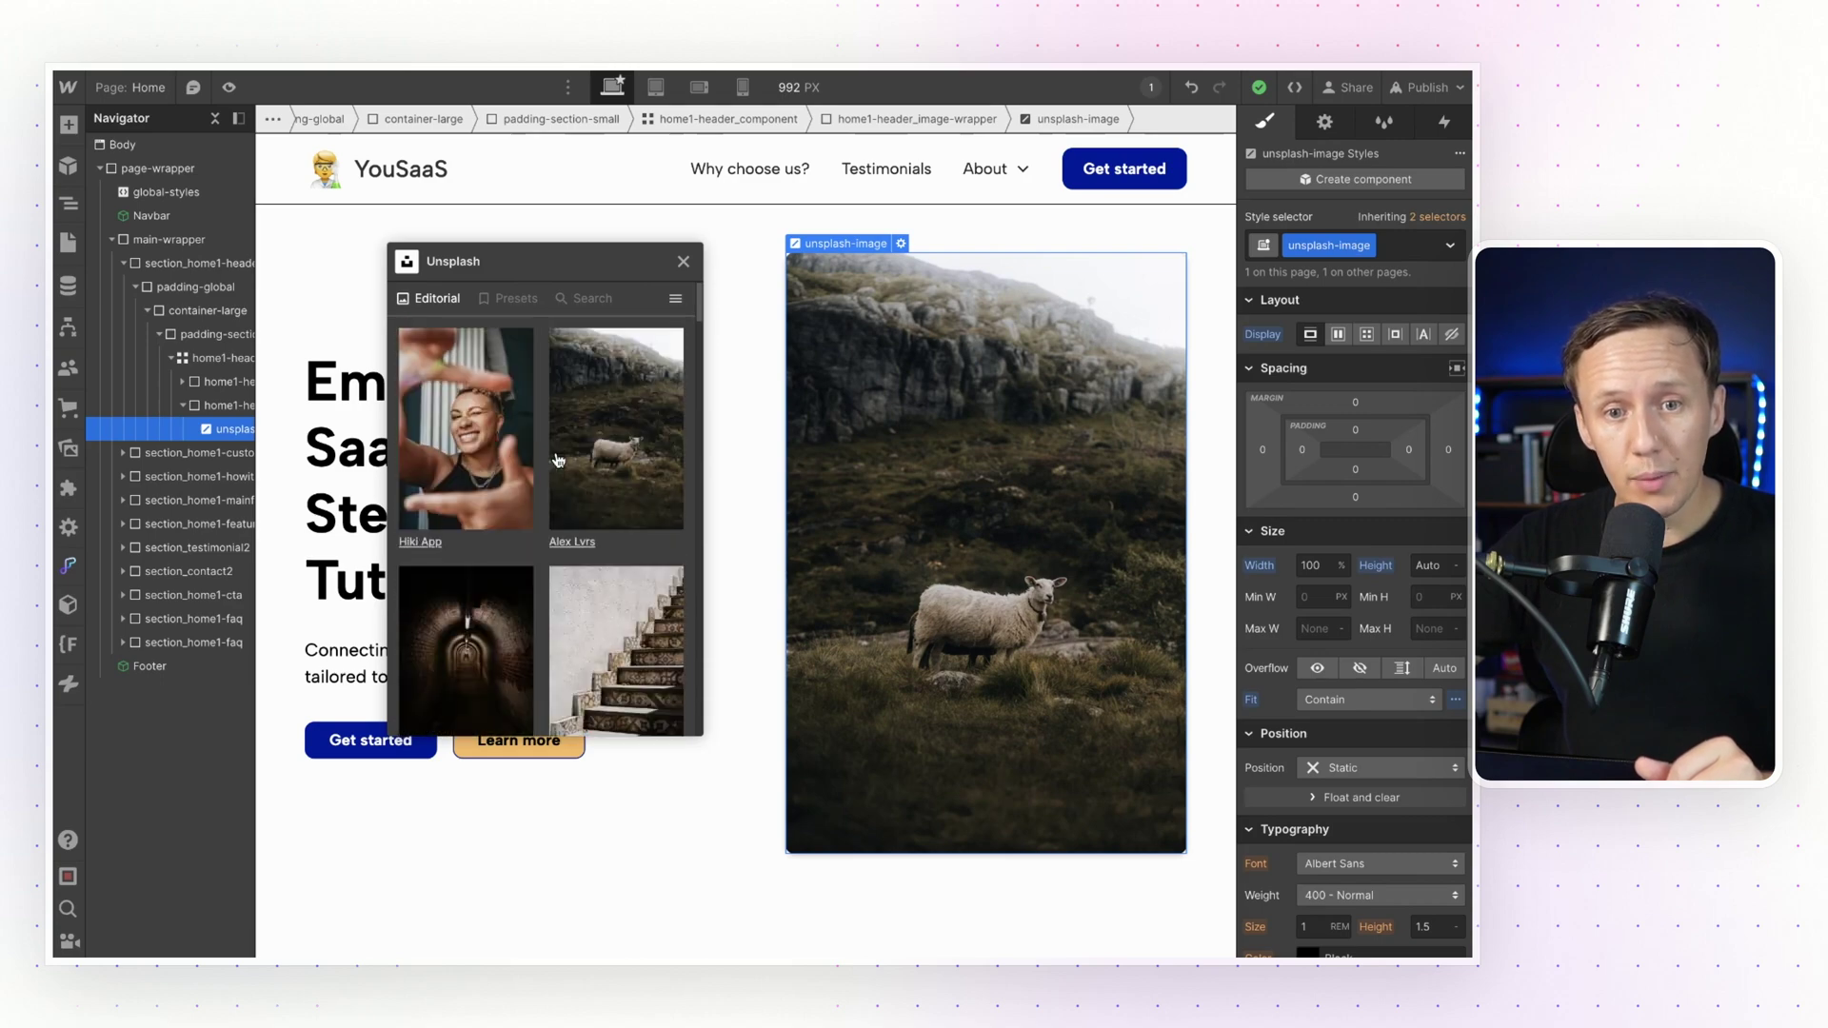
{"action": "left_click", "coordinate": [487, 428]}
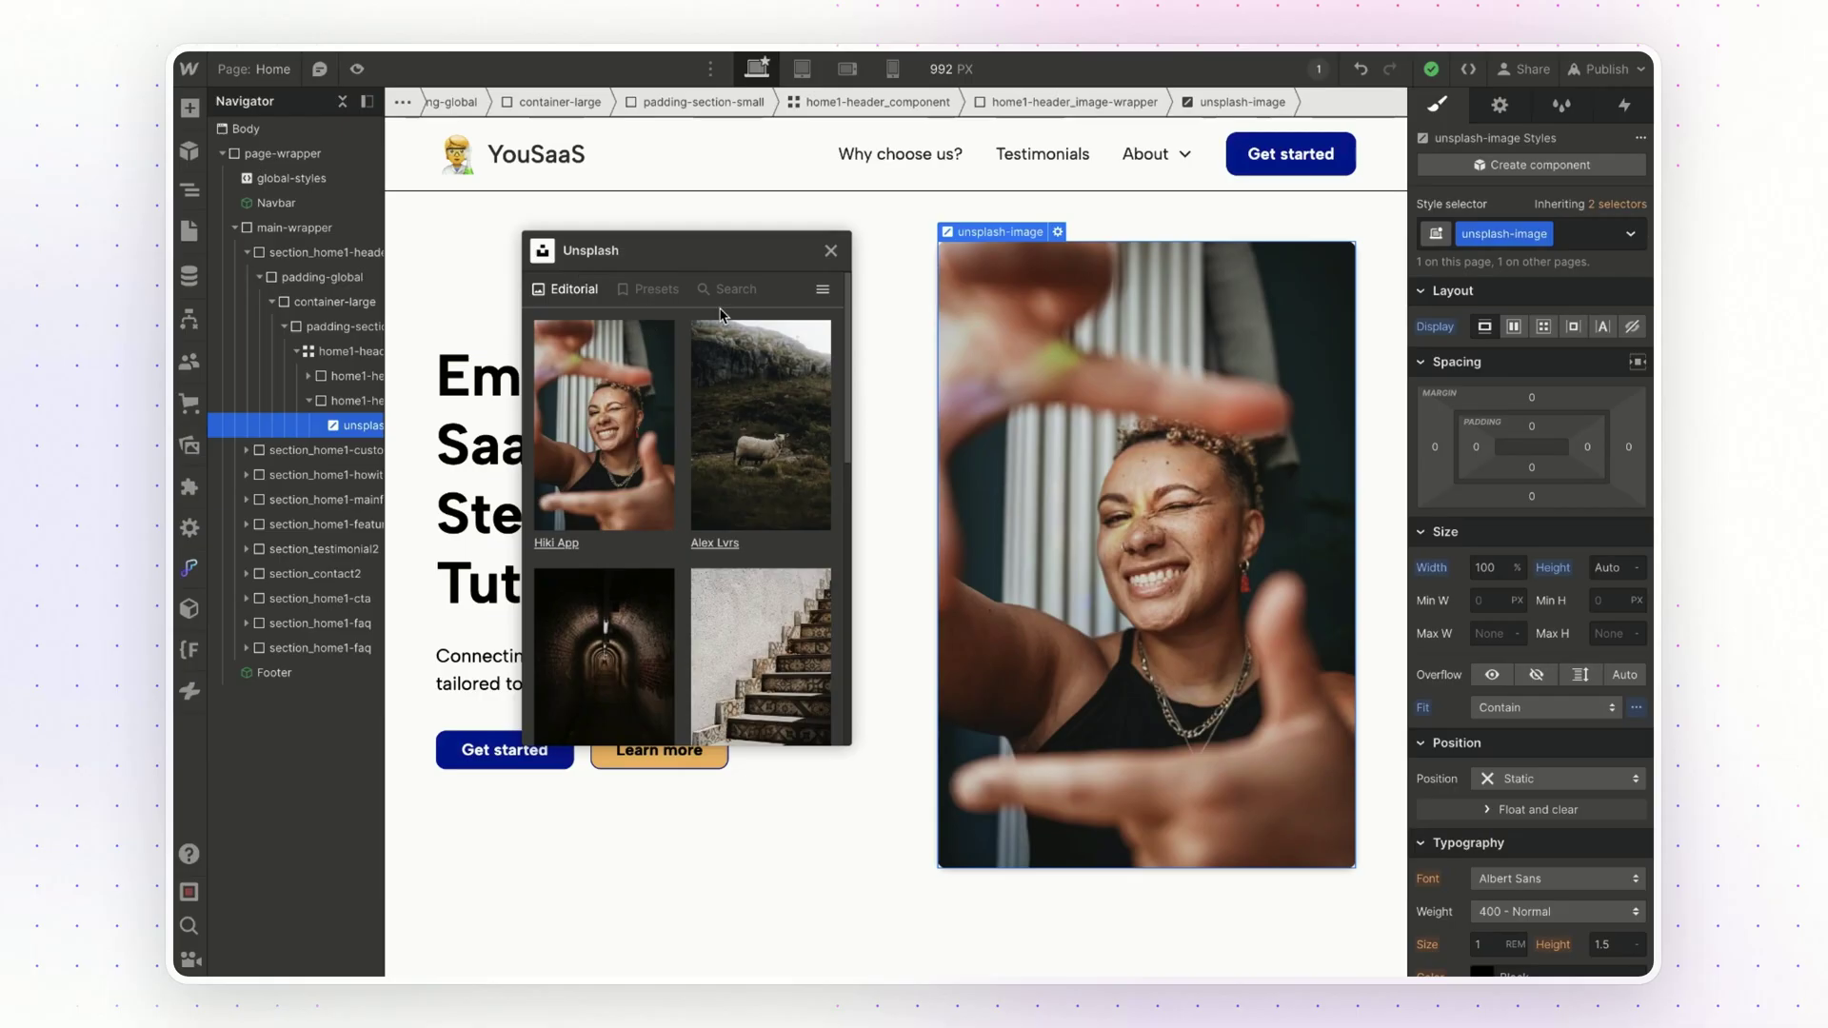
- Search Unsplash for 'video' photos and filter results to Portrait orientation
{"action": "left_click", "coordinate": [731, 291]}
{"action": "left_click", "coordinate": [634, 338]}
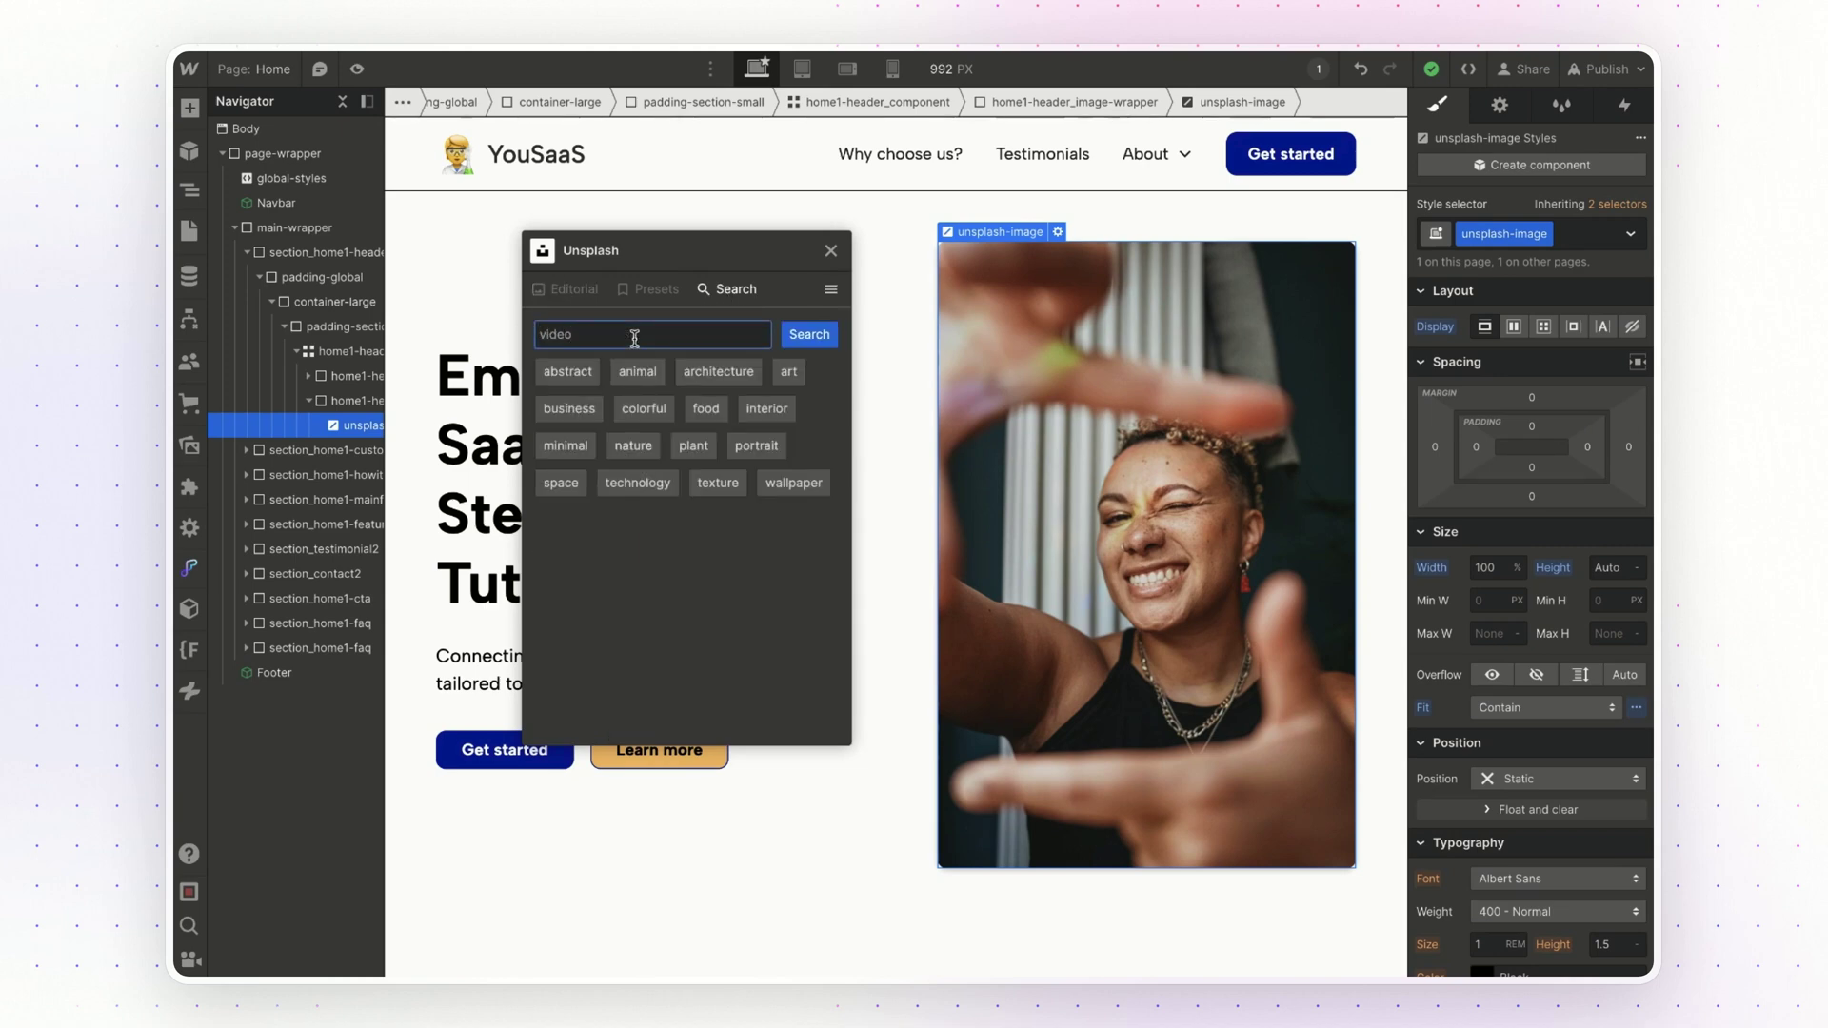
{"action": "key", "text": "Return"}
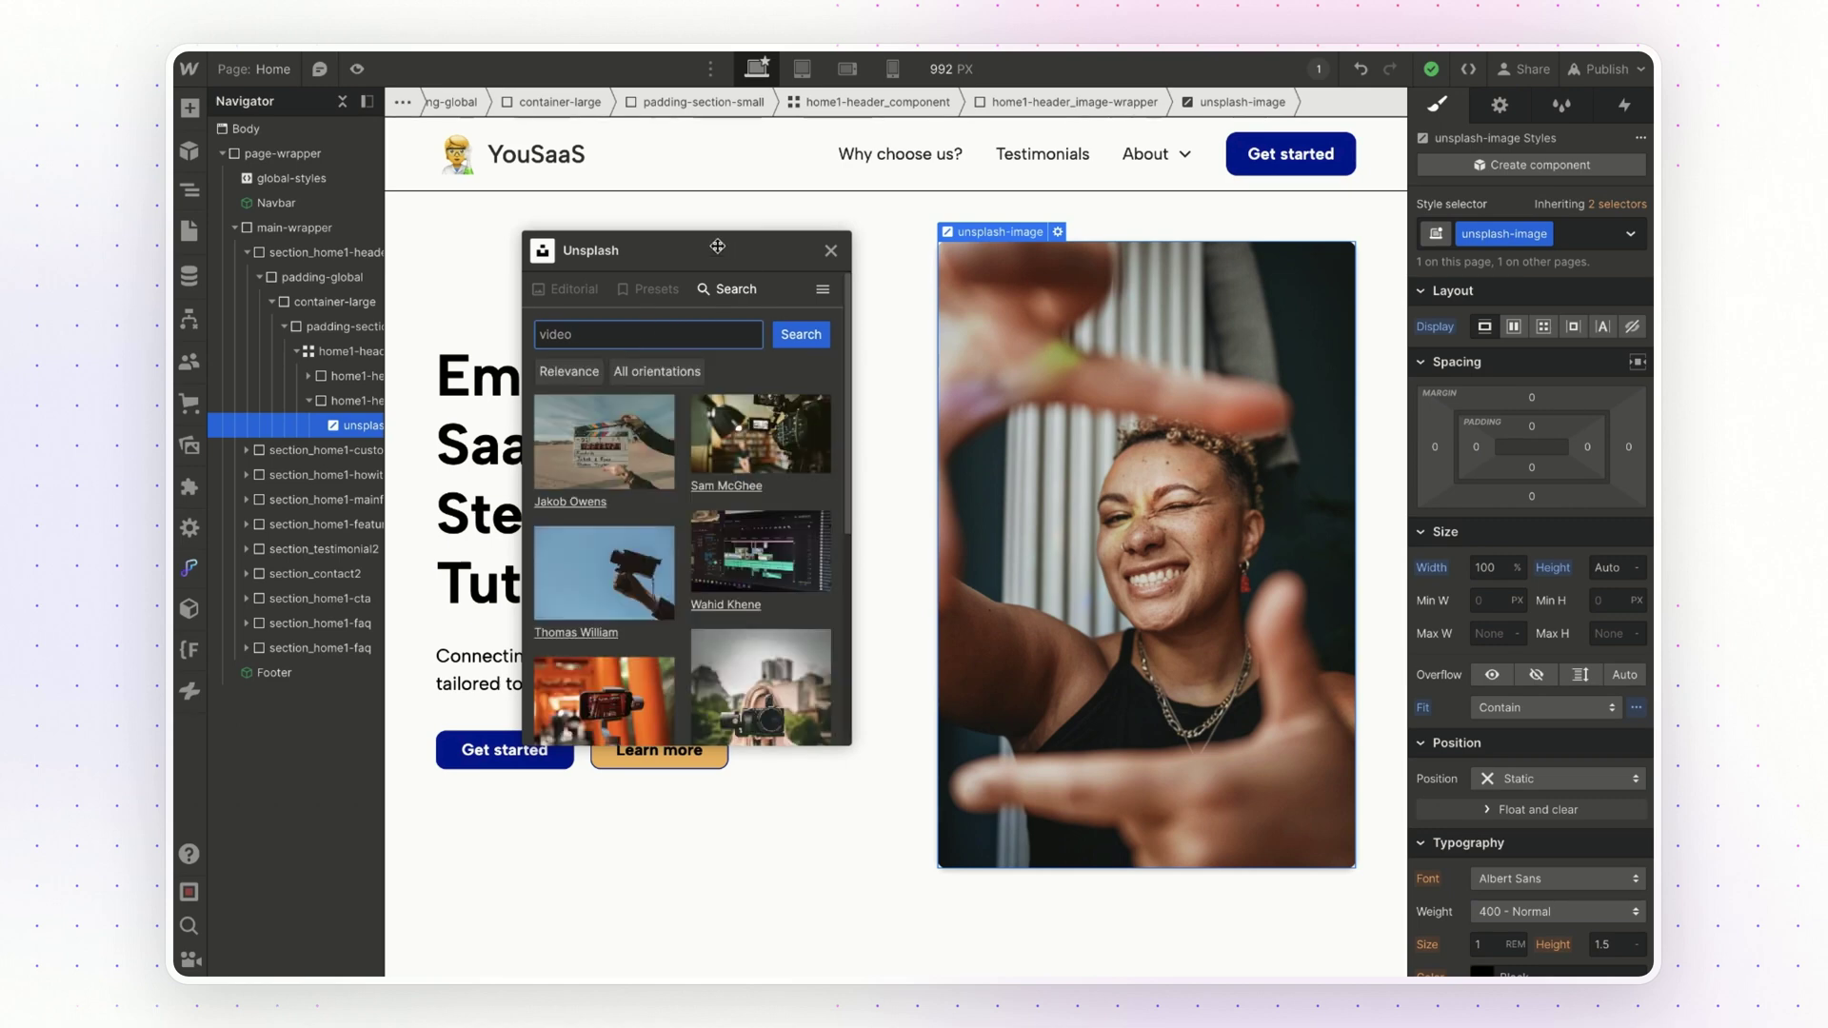
{"action": "left_click_drag", "start_coordinate": [717, 247], "coordinate": [712, 196]}
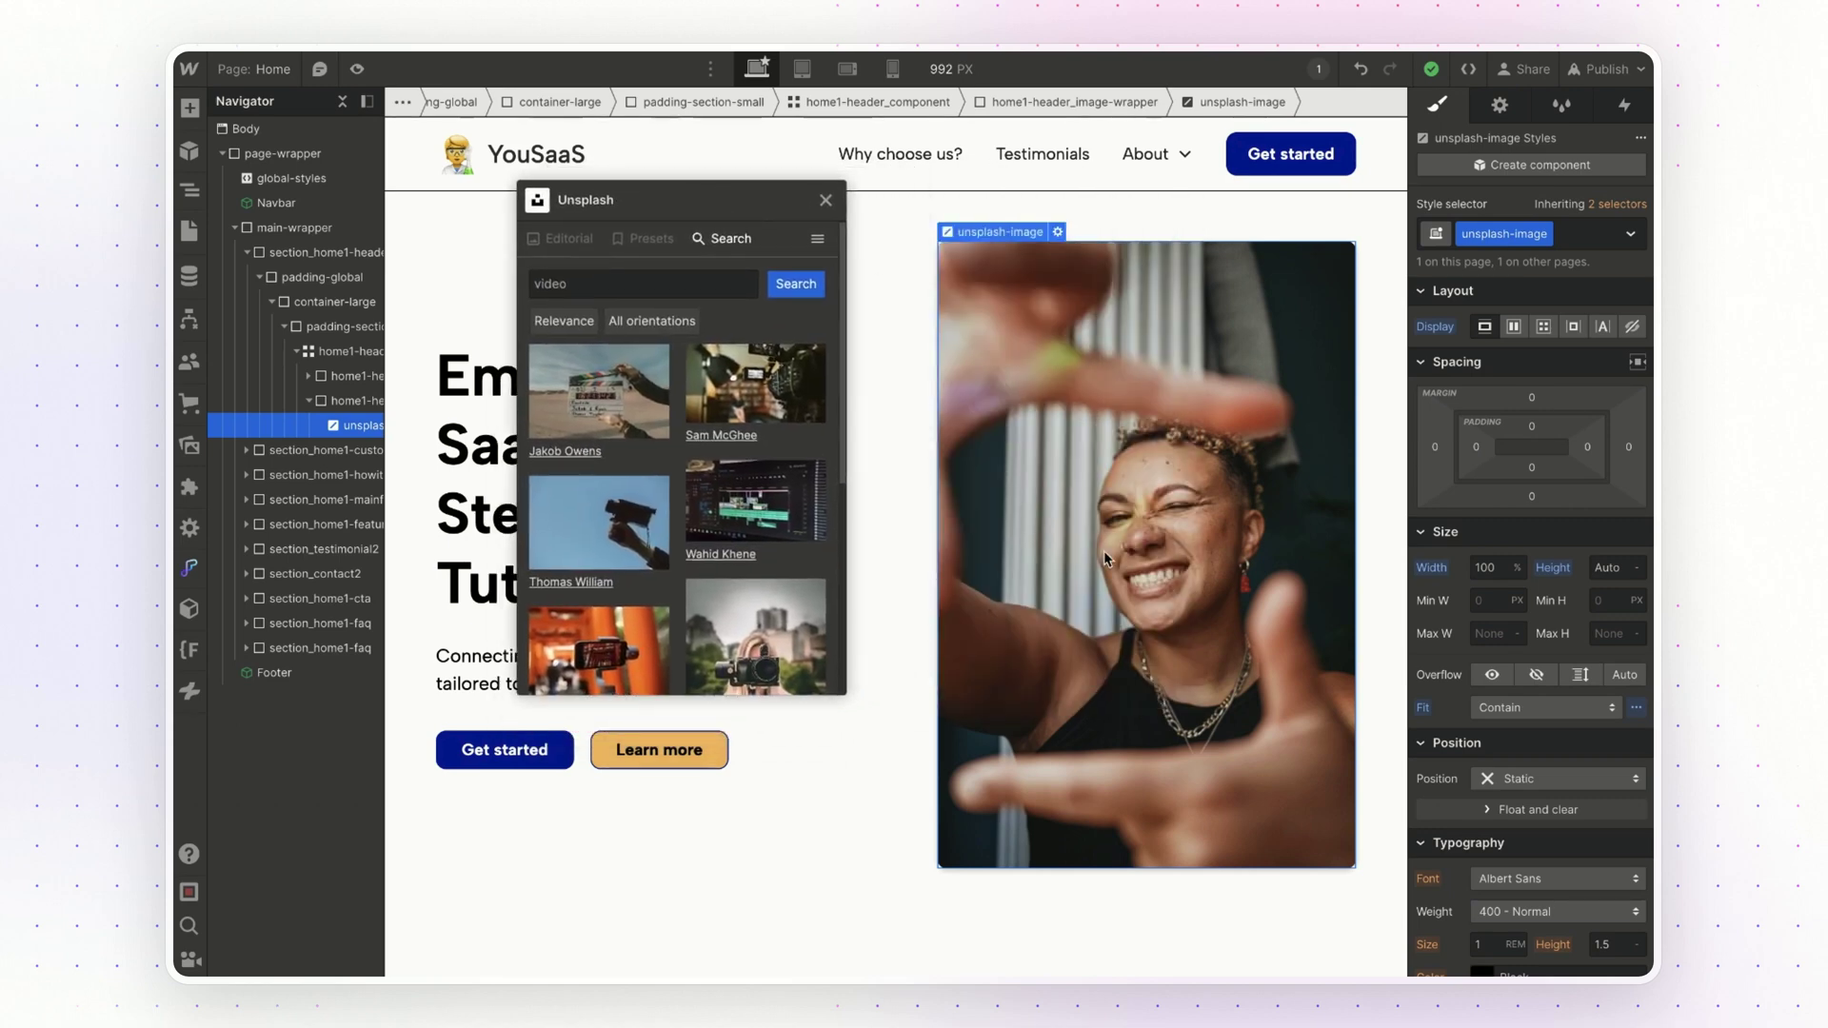
{"action": "scroll", "coordinate": [654, 498], "scroll_direction": "down", "scroll_amount": 3}
{"action": "scroll", "coordinate": [654, 498], "scroll_direction": "up", "scroll_amount": 3}
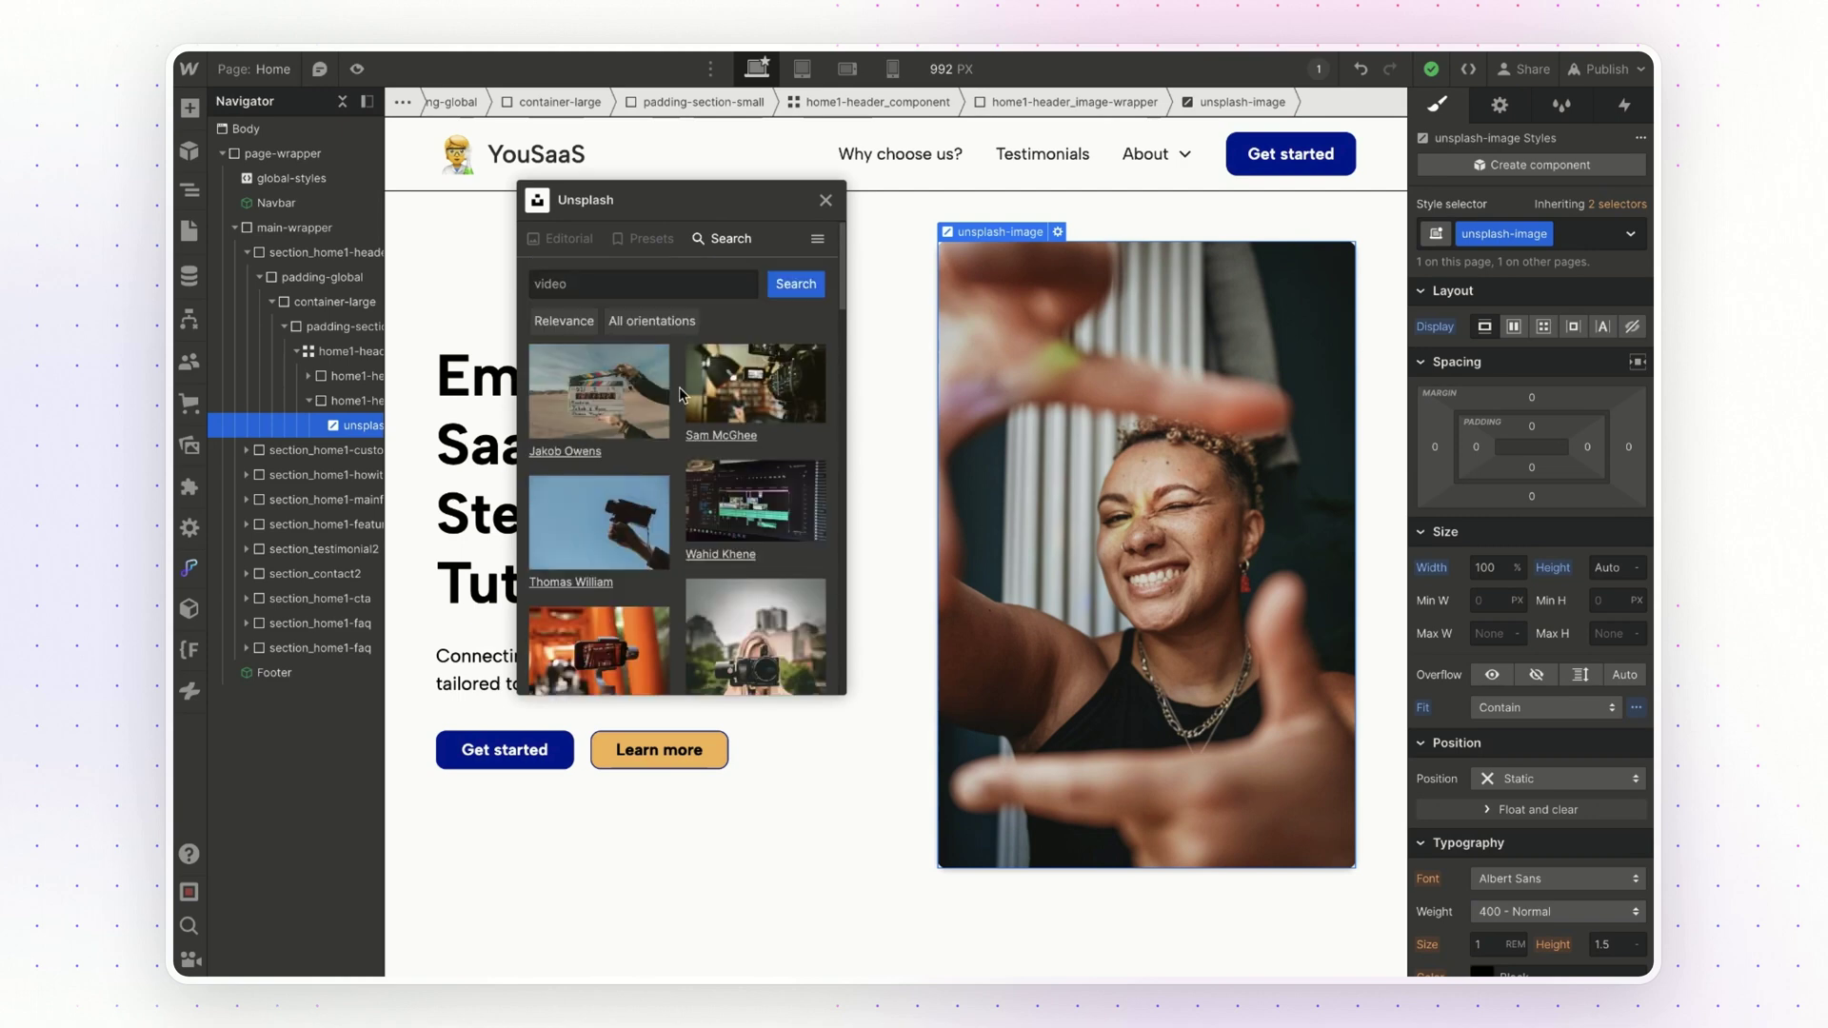
{"action": "left_click", "coordinate": [670, 326]}
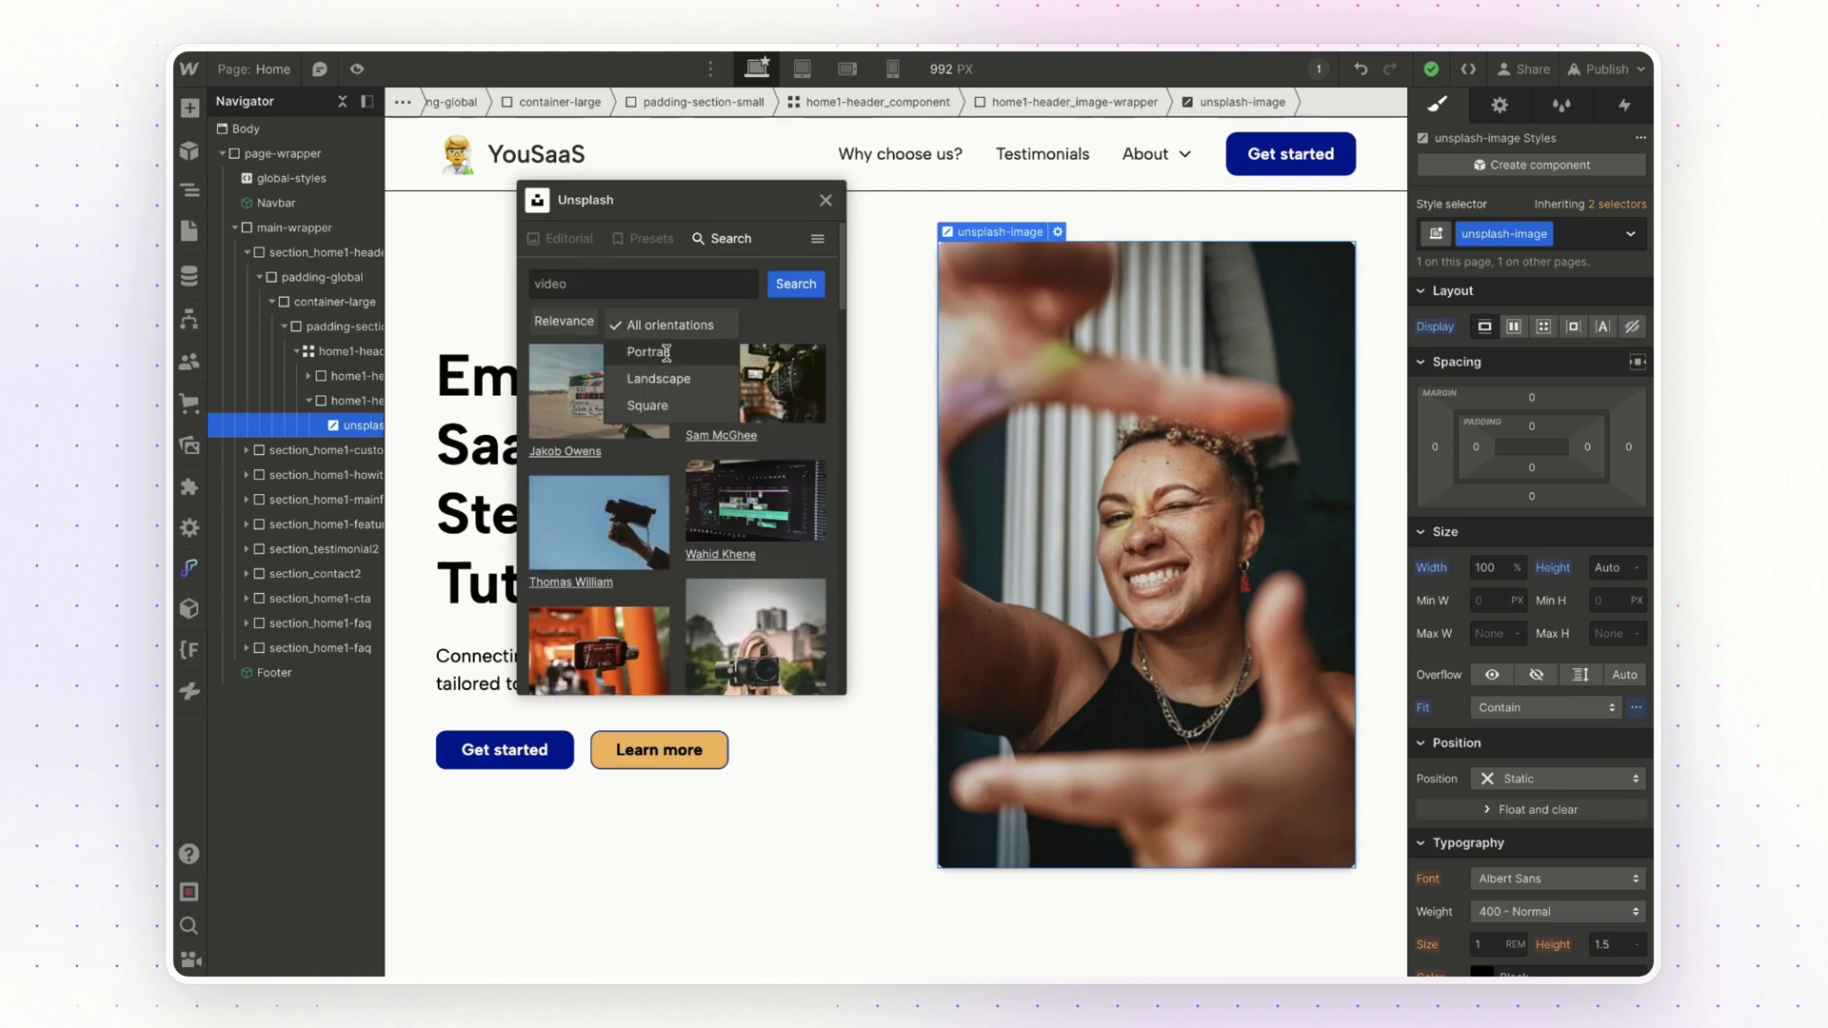
{"action": "left_click", "coordinate": [667, 353]}
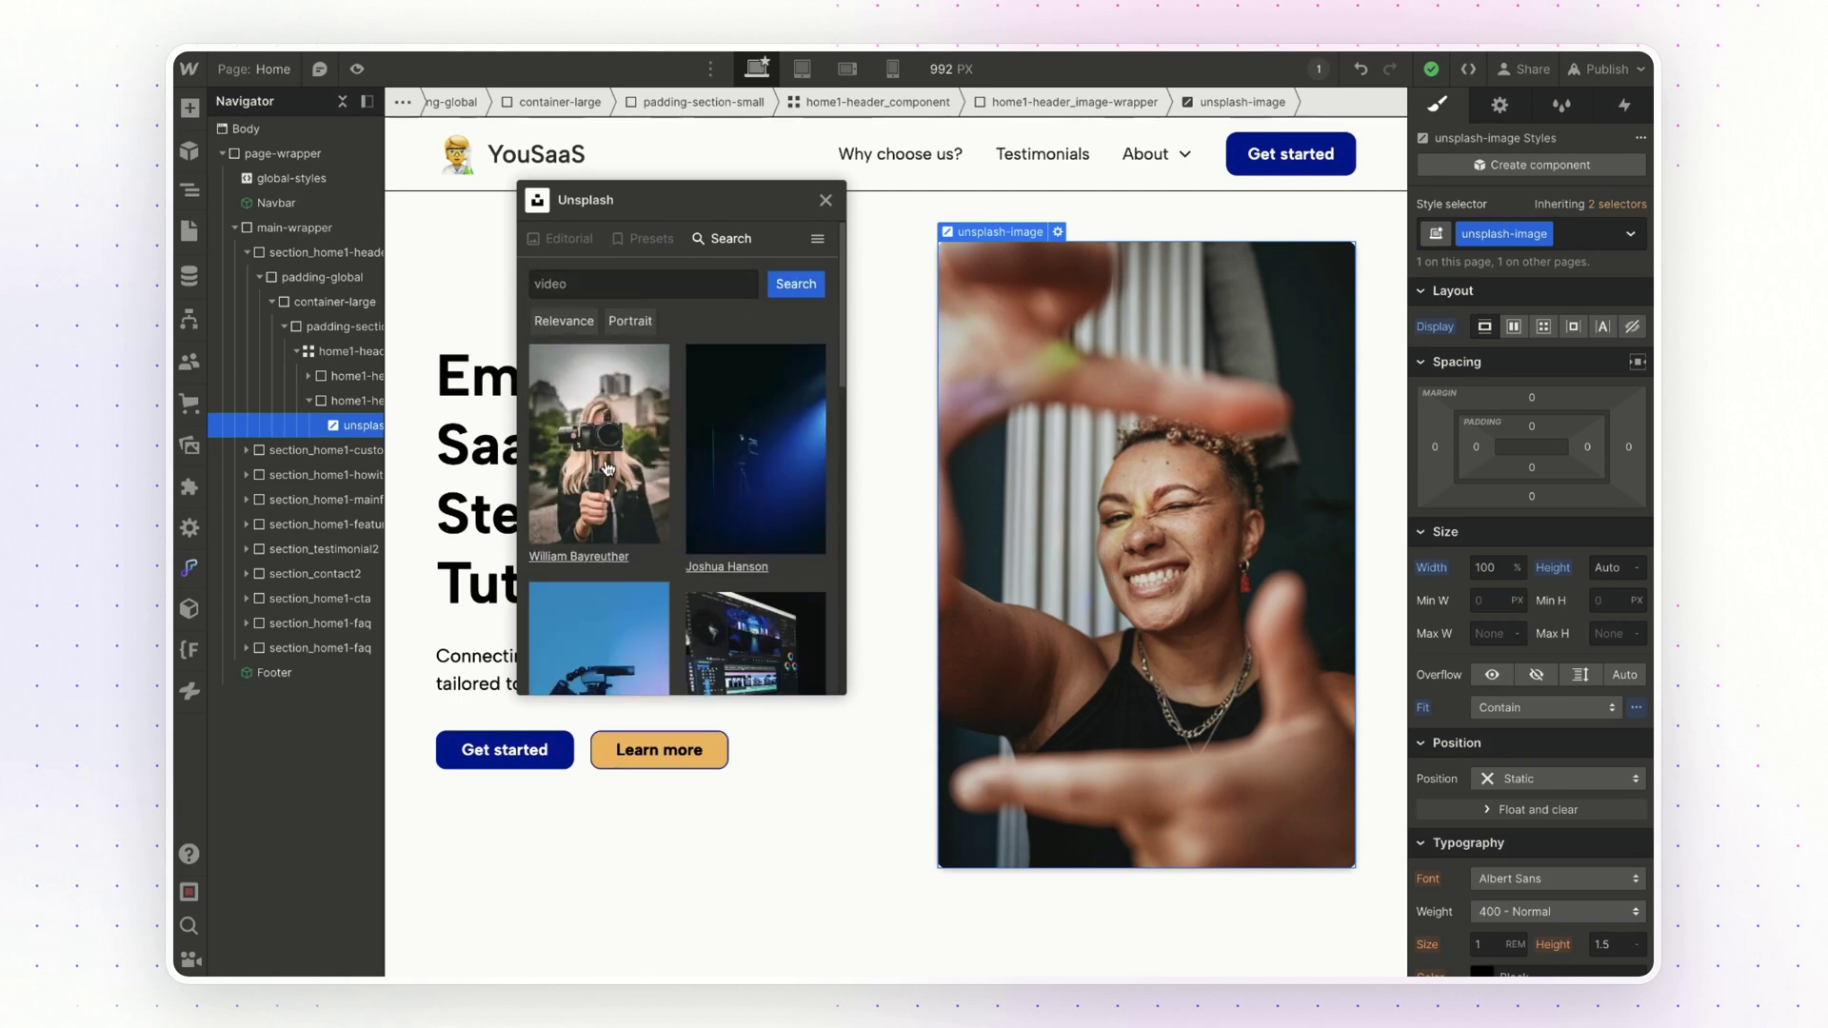
- Set William Bayreuther's photo of a woman filming with a camera rig as the hero image
{"action": "scroll", "coordinate": [607, 469], "scroll_direction": "down", "scroll_amount": 3}
{"action": "scroll", "coordinate": [607, 469], "scroll_direction": "up", "scroll_amount": 3}
{"action": "left_click", "coordinate": [603, 433]}
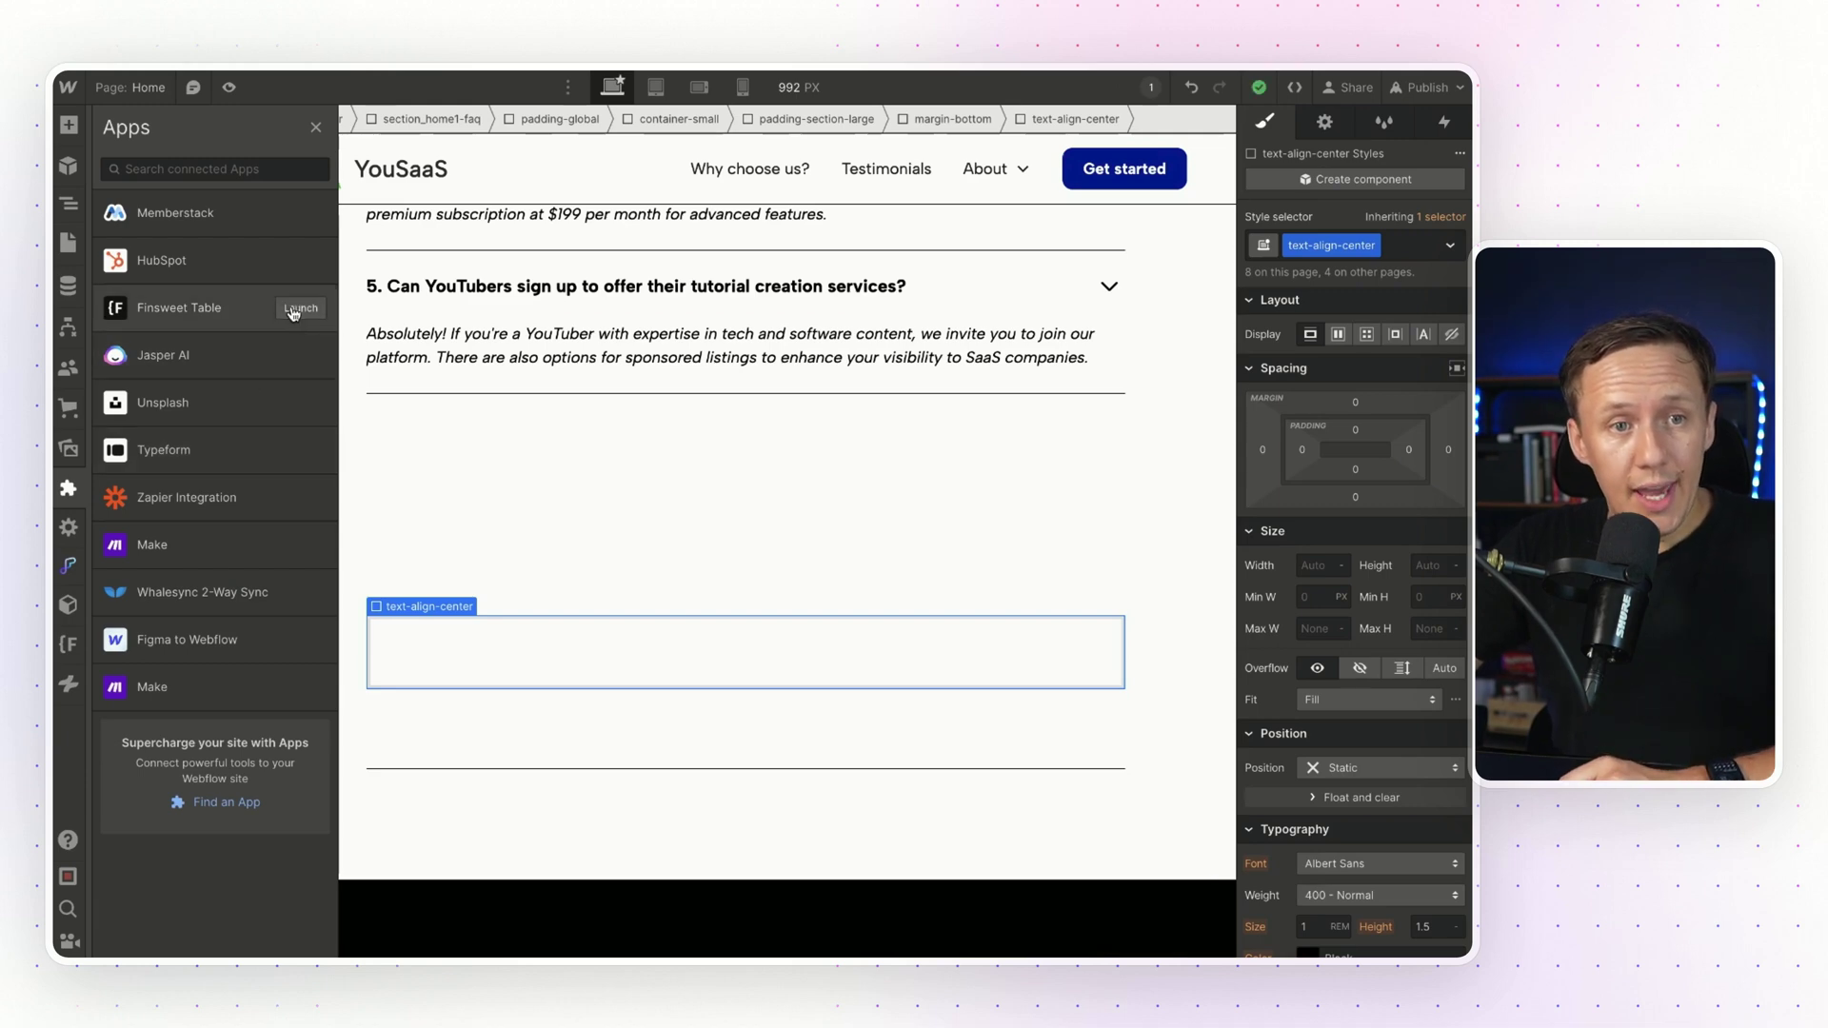
- Launch the Finsweet Table app for the empty text-align-center block below the FAQ
{"action": "left_click", "coordinate": [293, 308]}
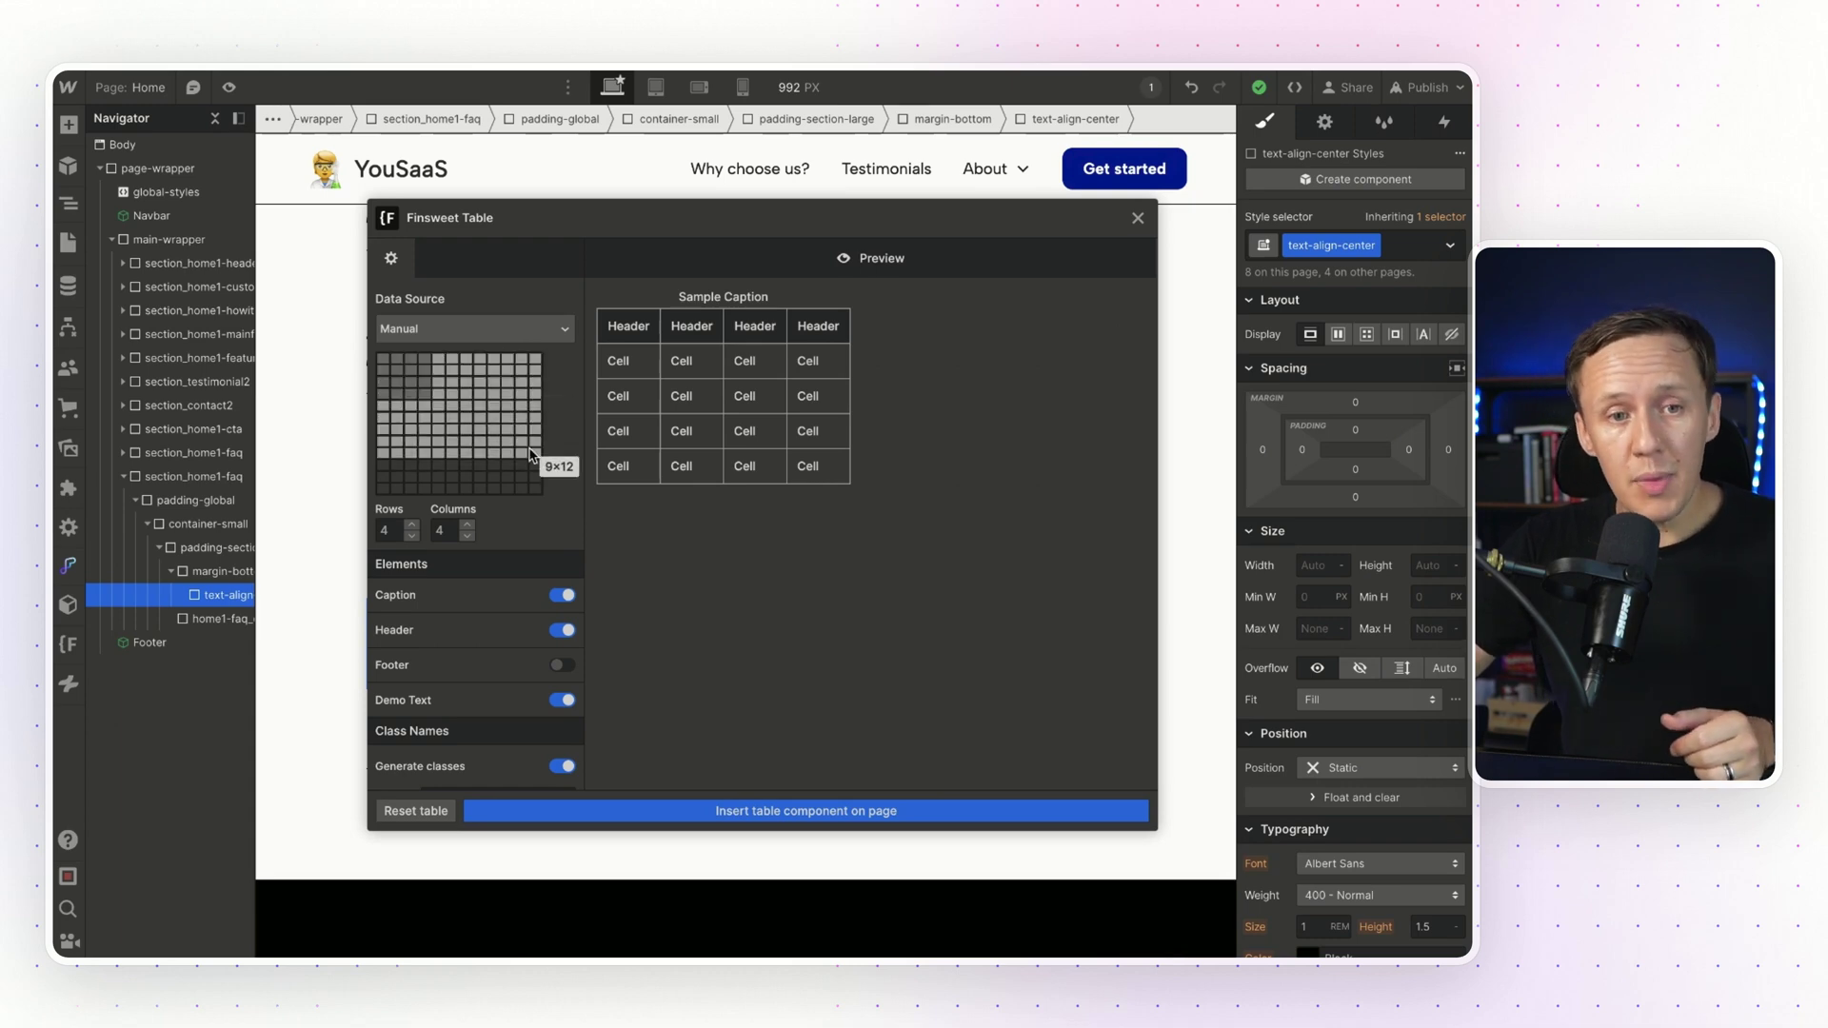
- Insert a Manual 6×6 Finsweet table without caption and select the new table_component
{"action": "left_click", "coordinate": [550, 332]}
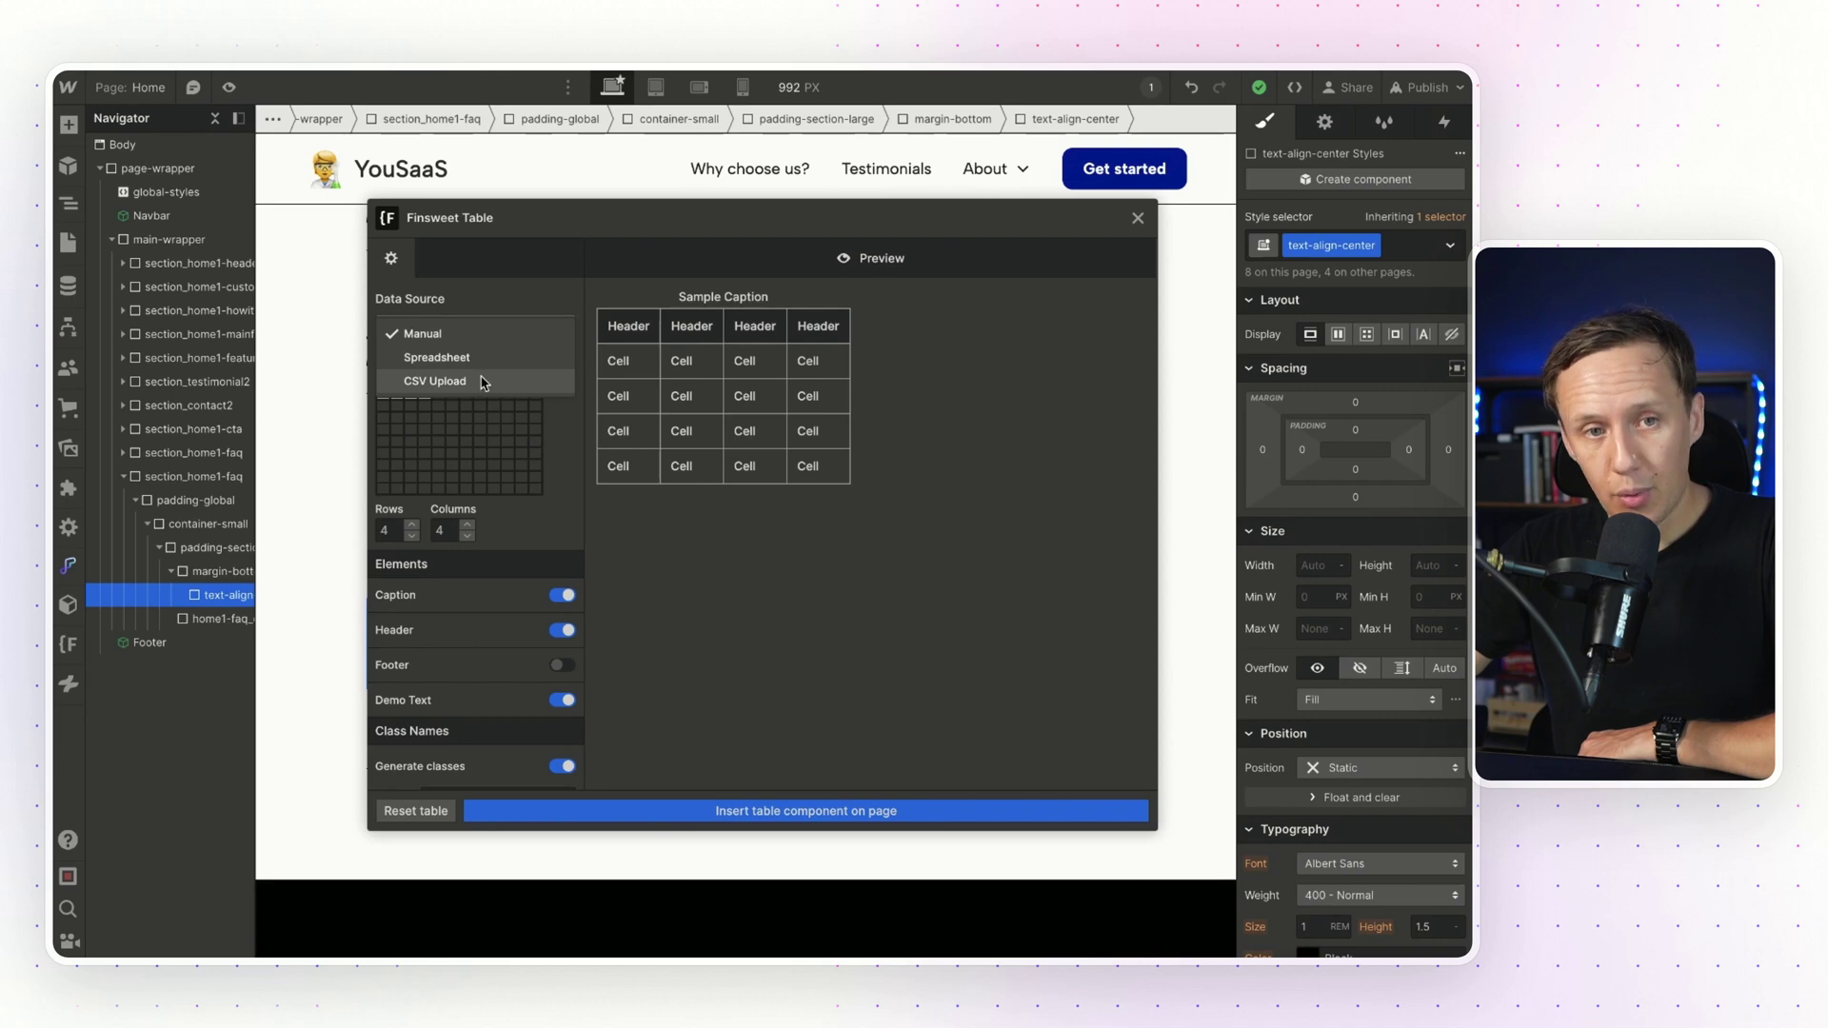
{"action": "left_click", "coordinate": [514, 297]}
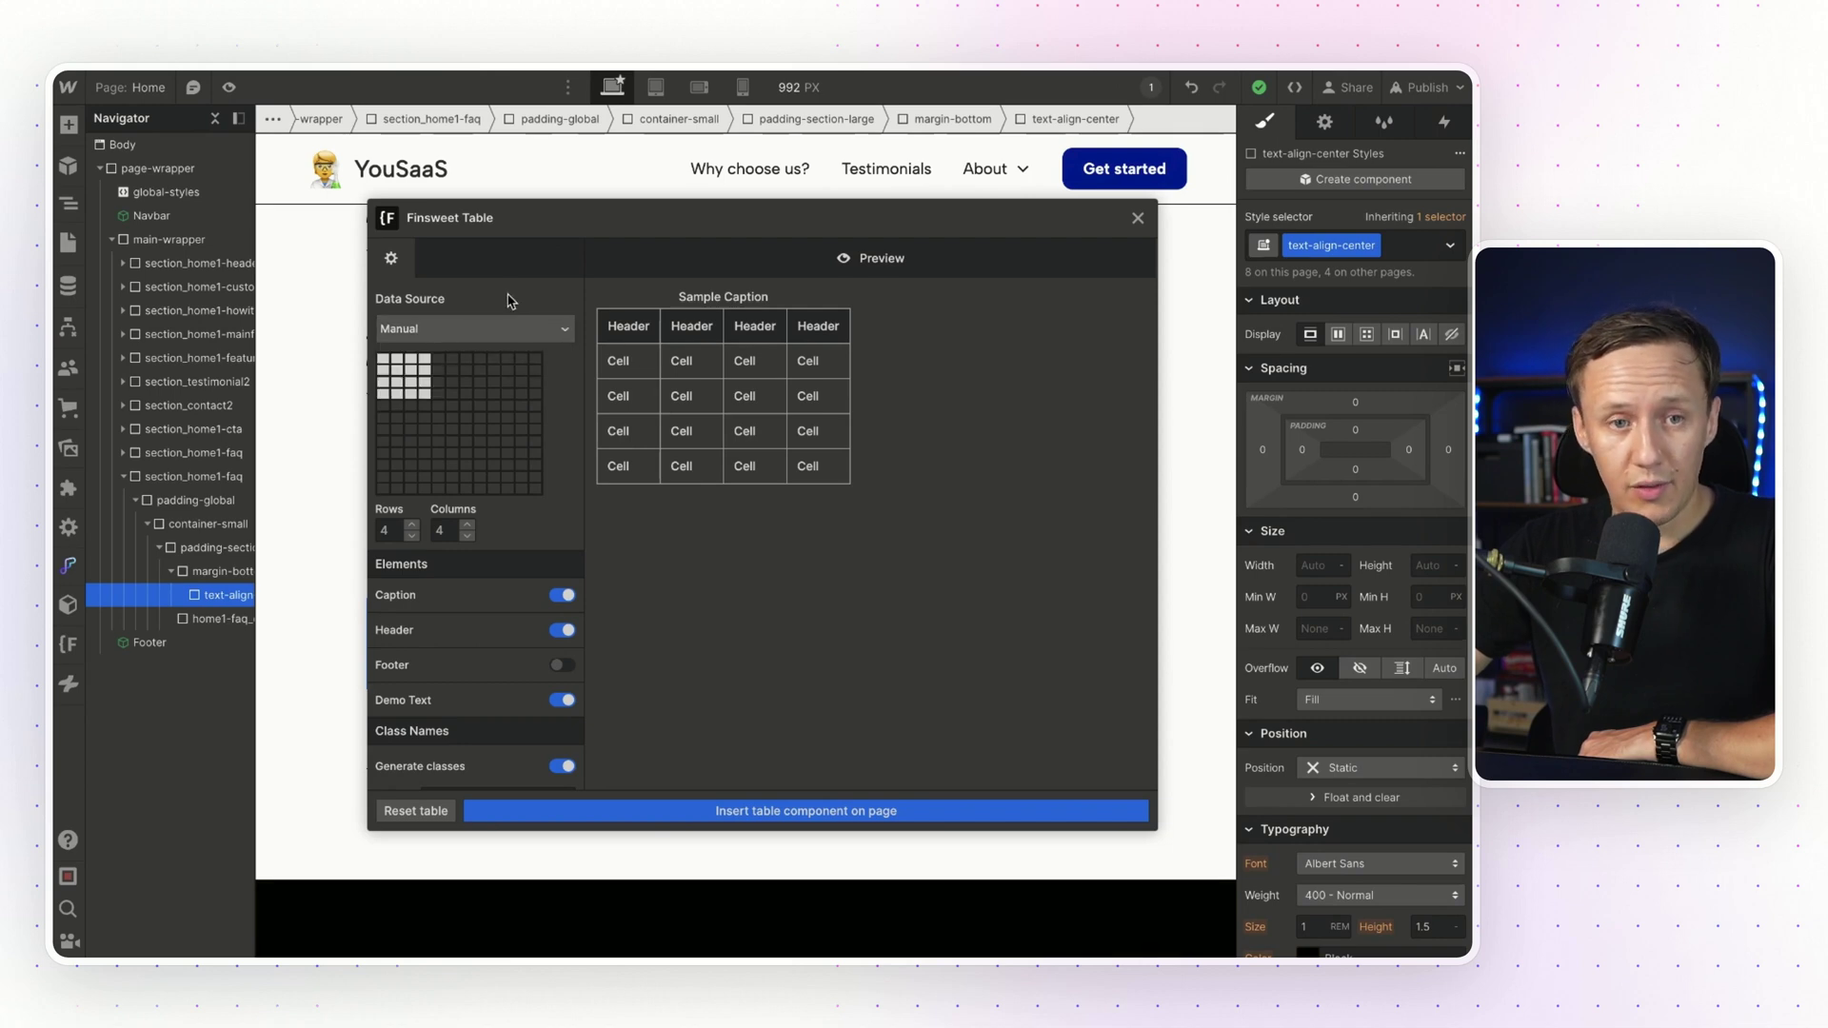
{"action": "left_click", "coordinate": [454, 419]}
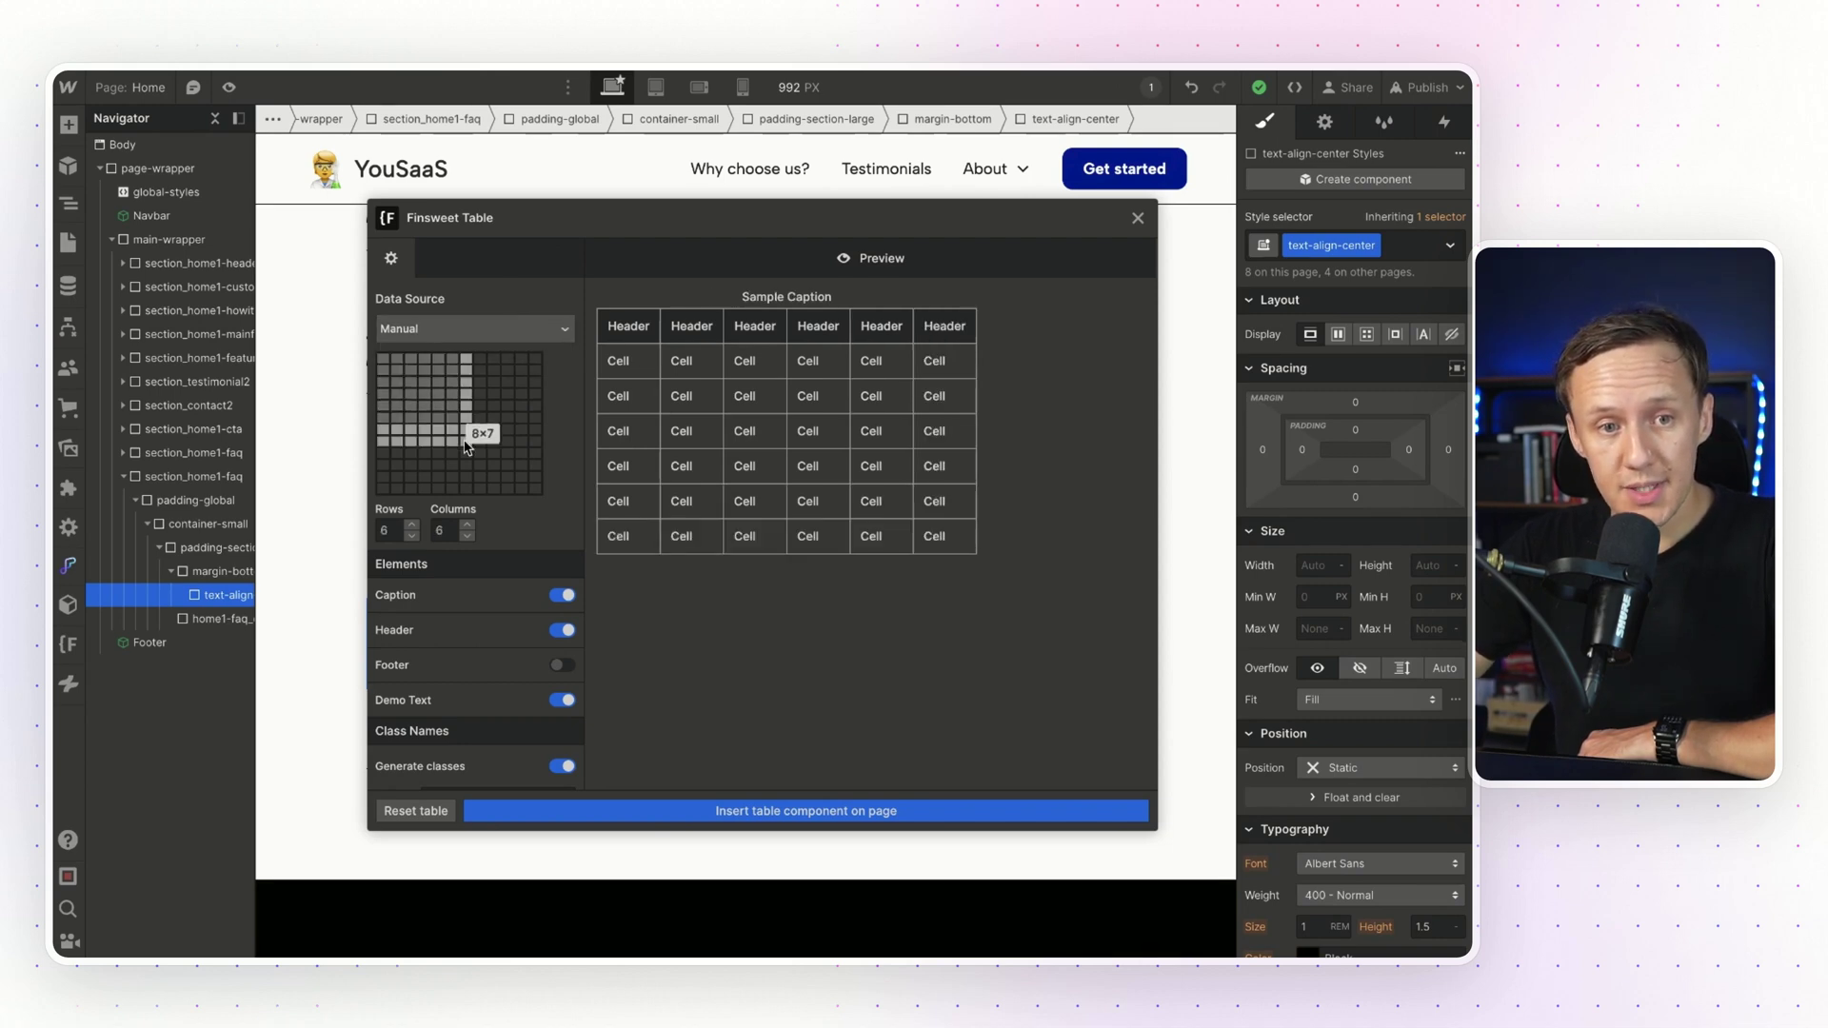
{"action": "left_click", "coordinate": [564, 597]}
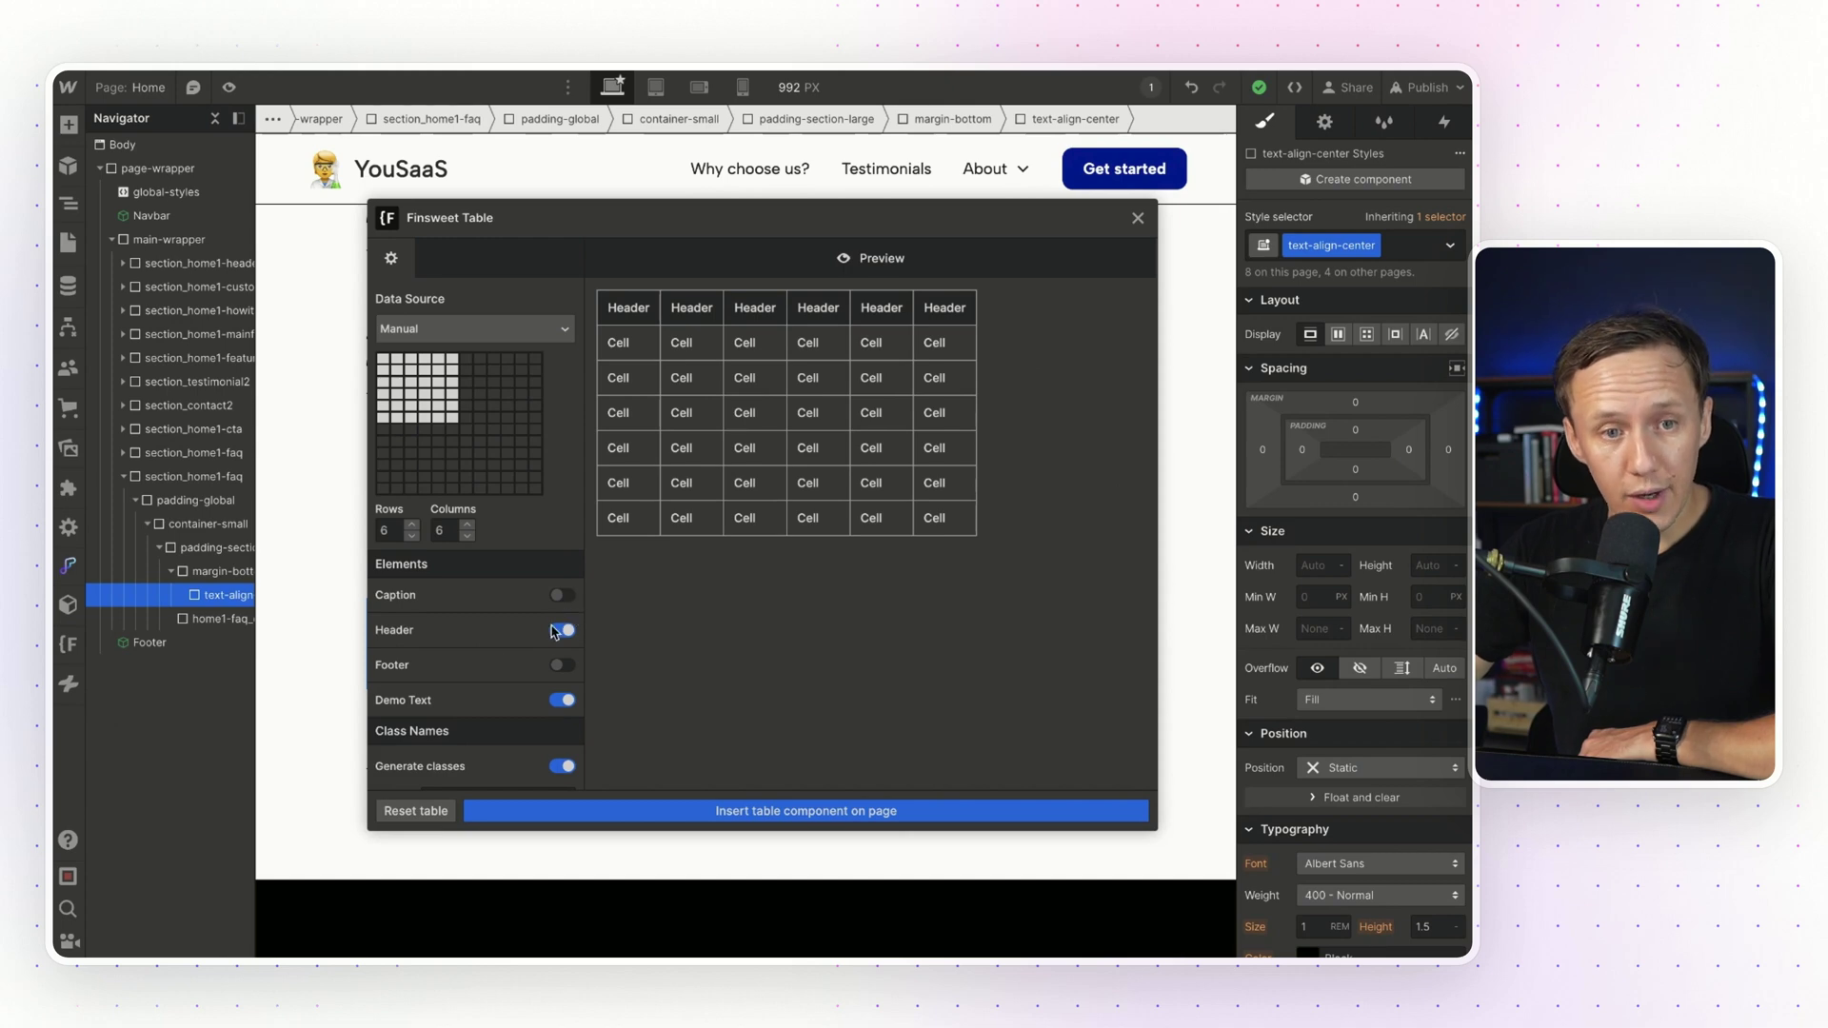
{"action": "scroll", "coordinate": [556, 631], "scroll_direction": "down", "scroll_amount": 1}
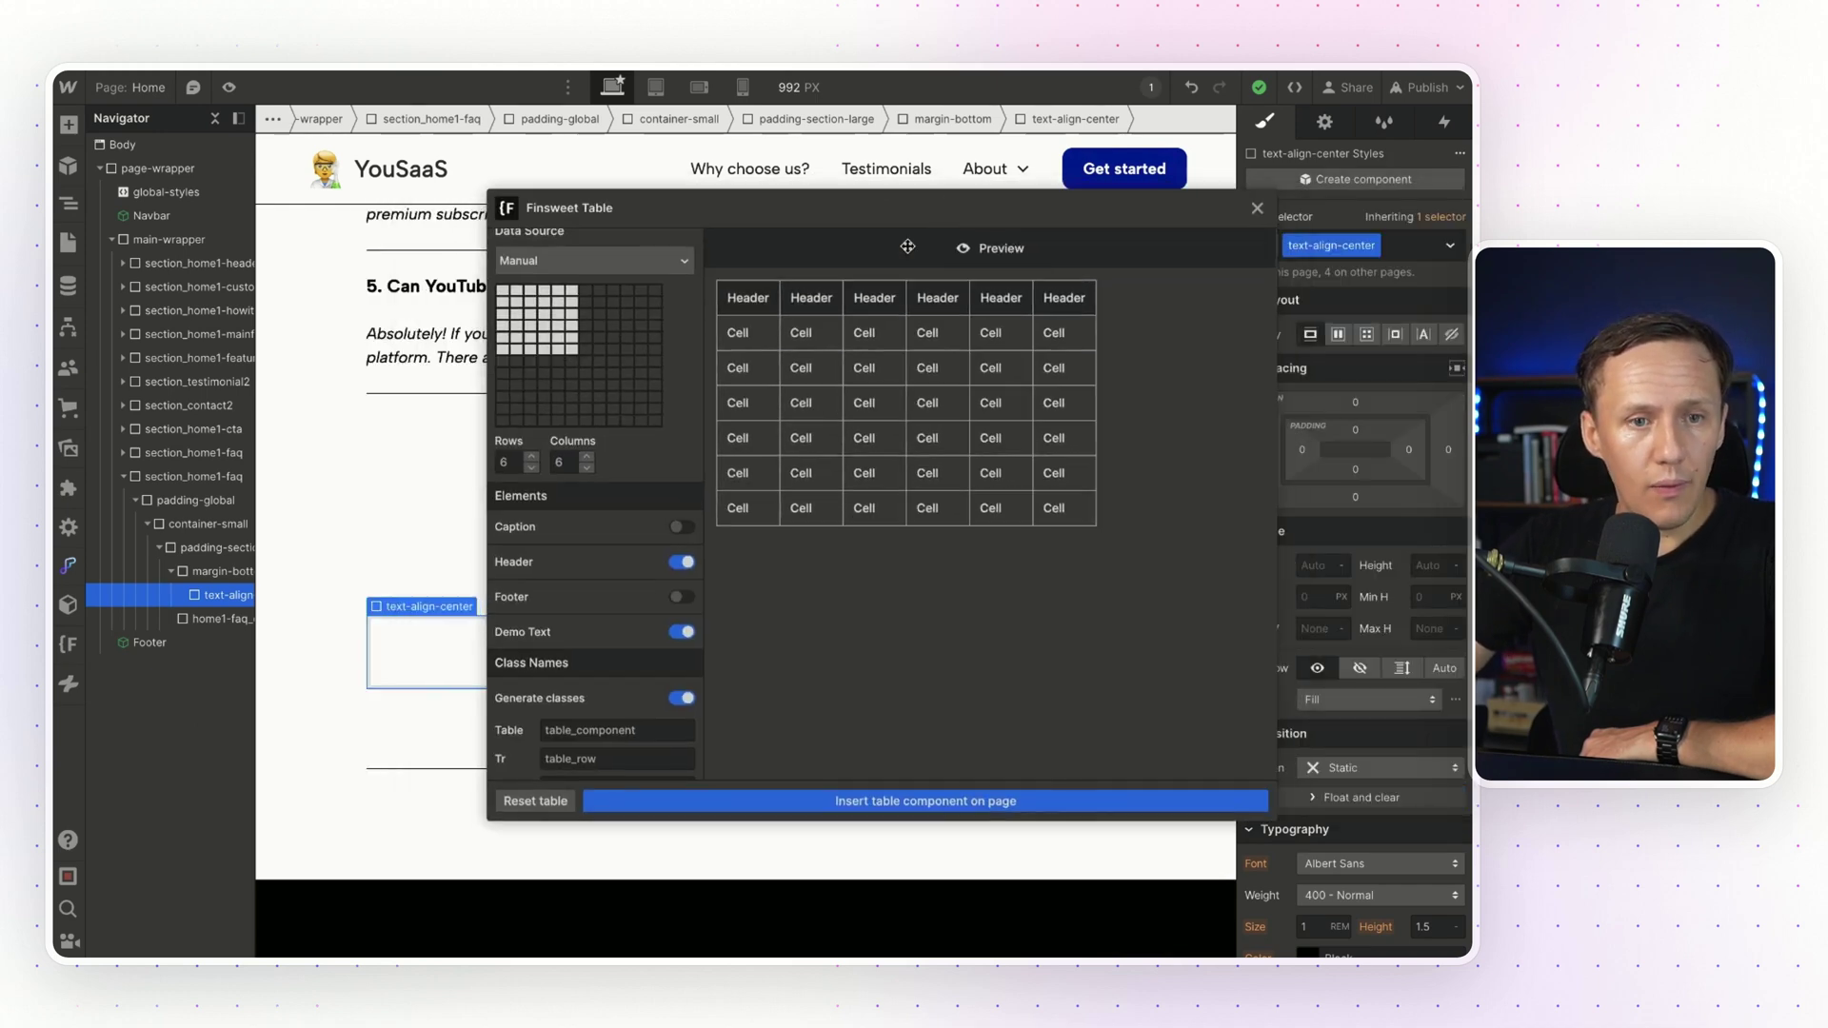
{"action": "left_click", "coordinate": [319, 650]}
{"action": "left_click", "coordinate": [1257, 208]}
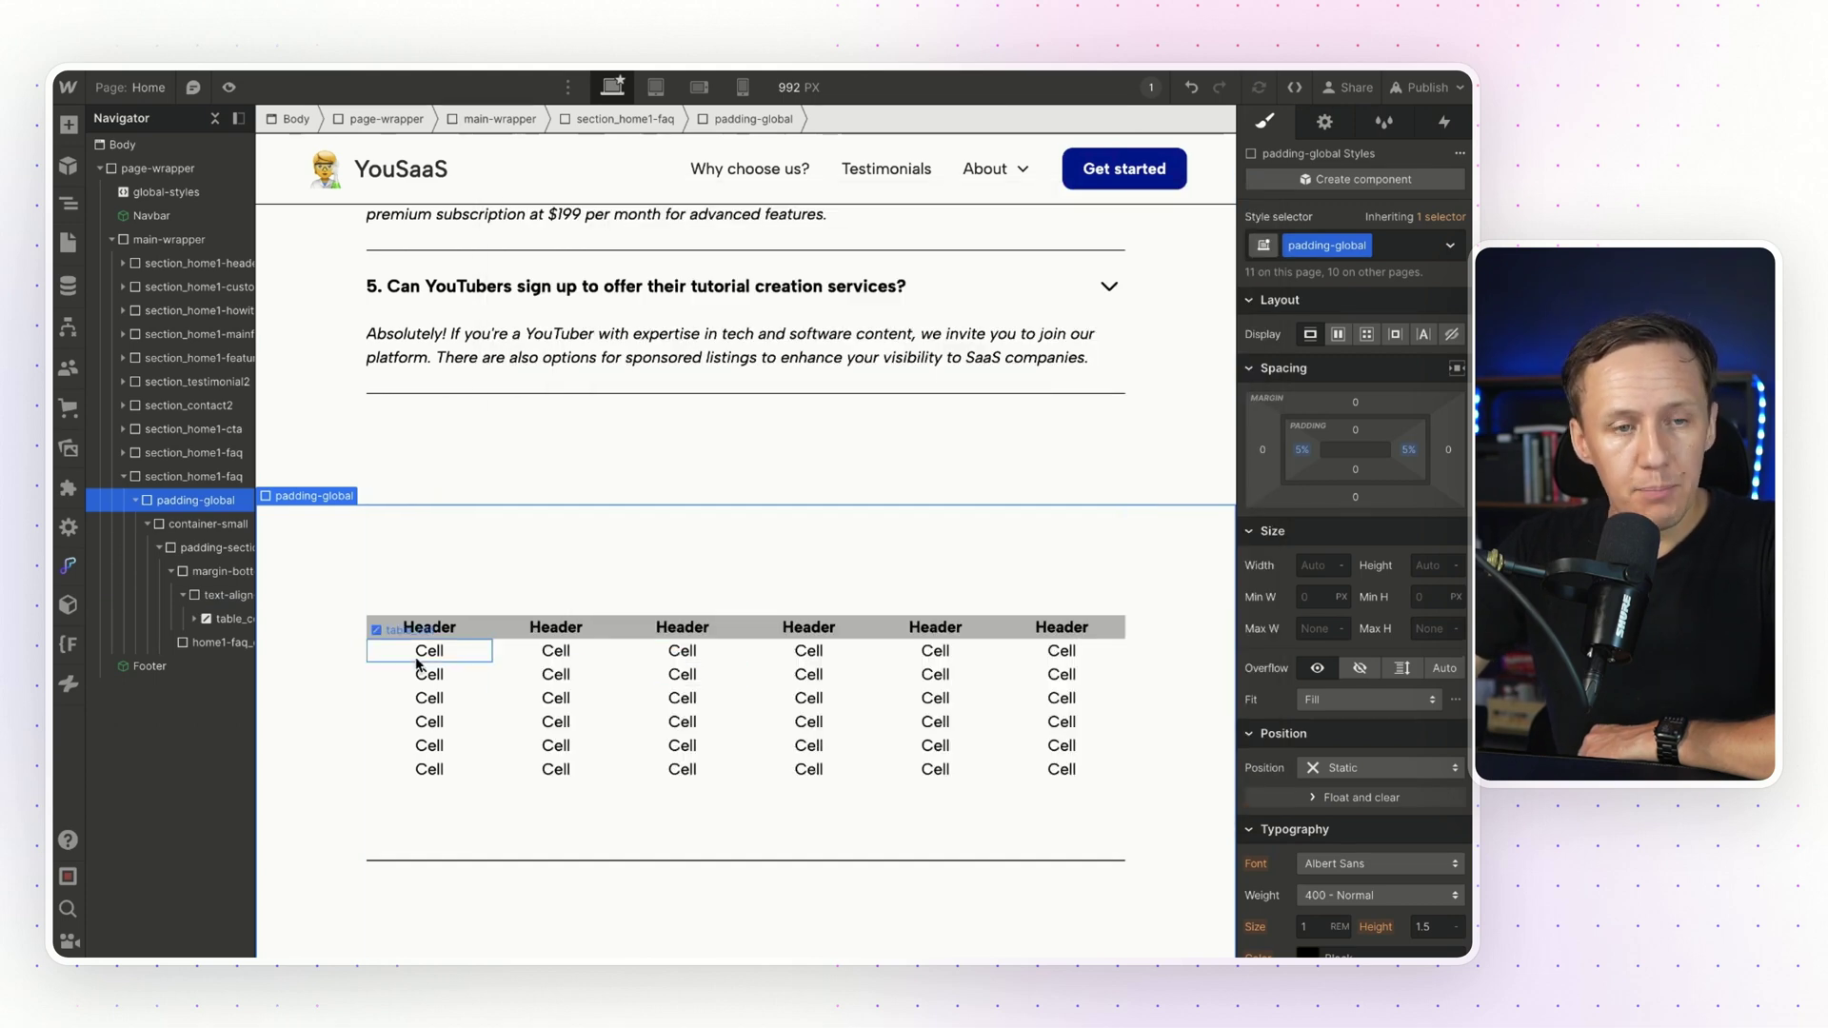
{"action": "left_click", "coordinate": [213, 629]}
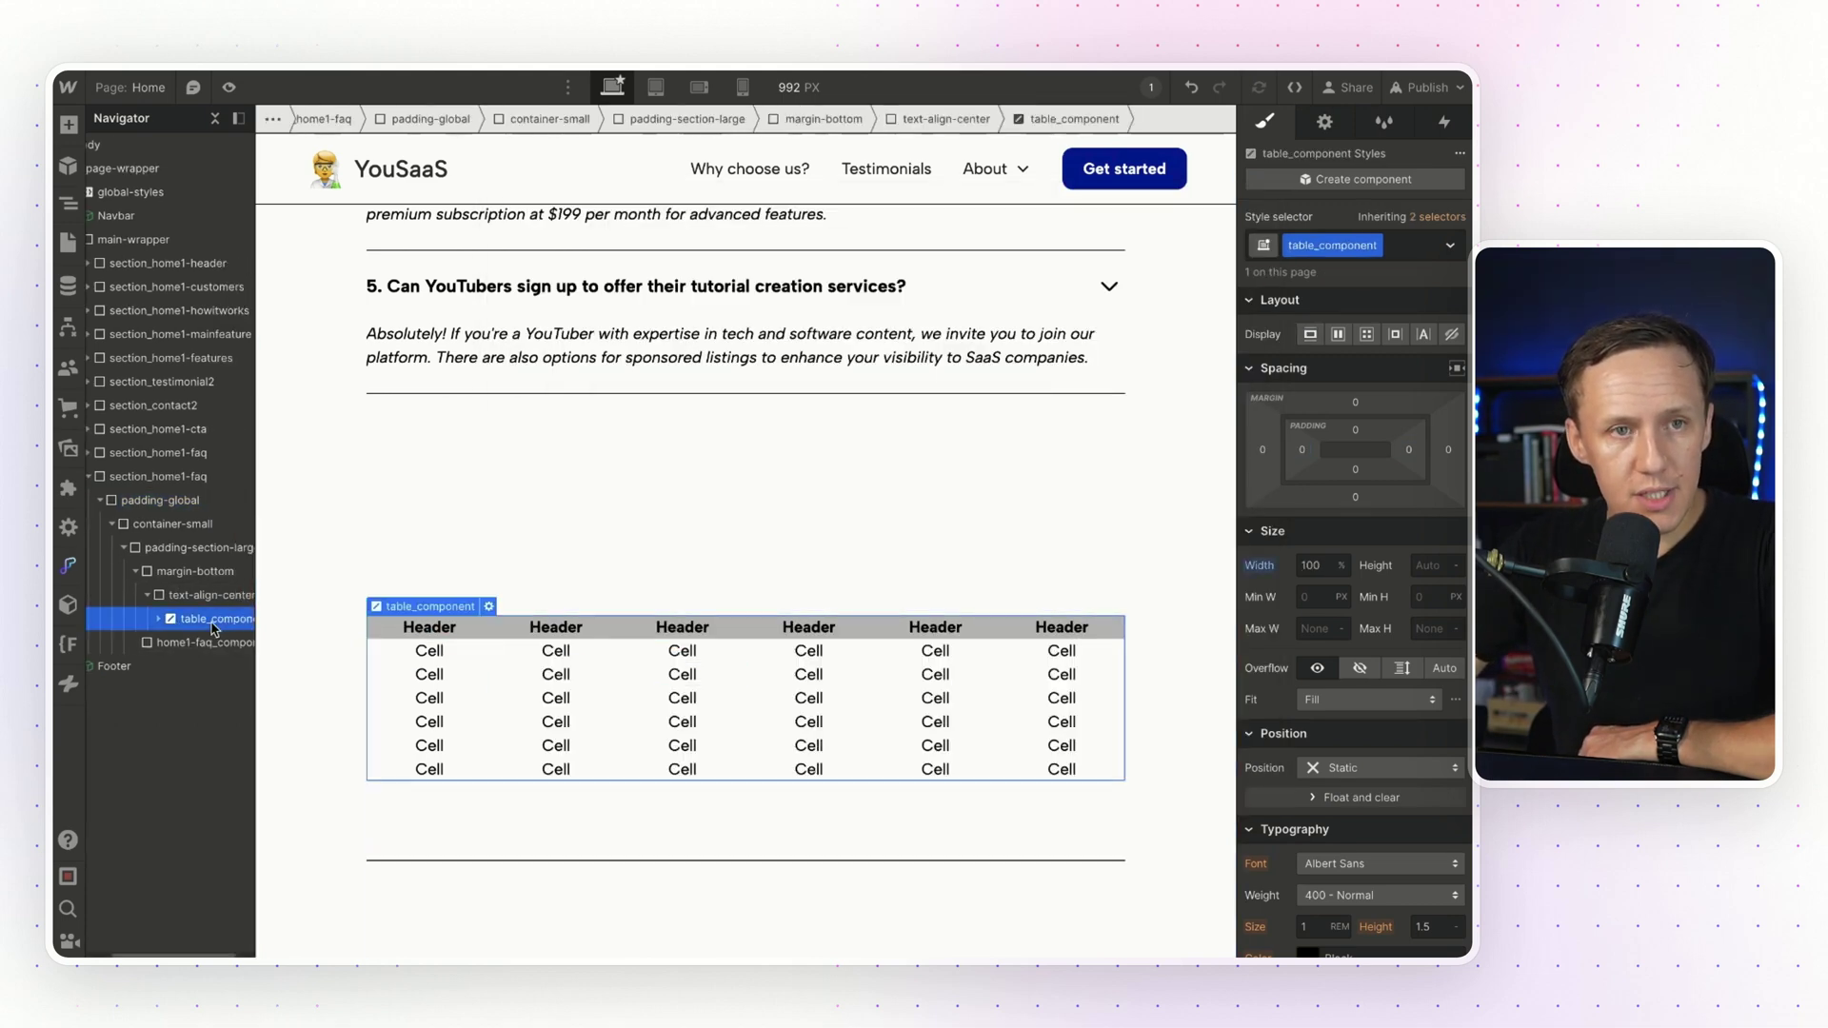
- Expand table_component, table_head and table_body in the Navigator, then select table_head
{"action": "left_click", "coordinate": [239, 120]}
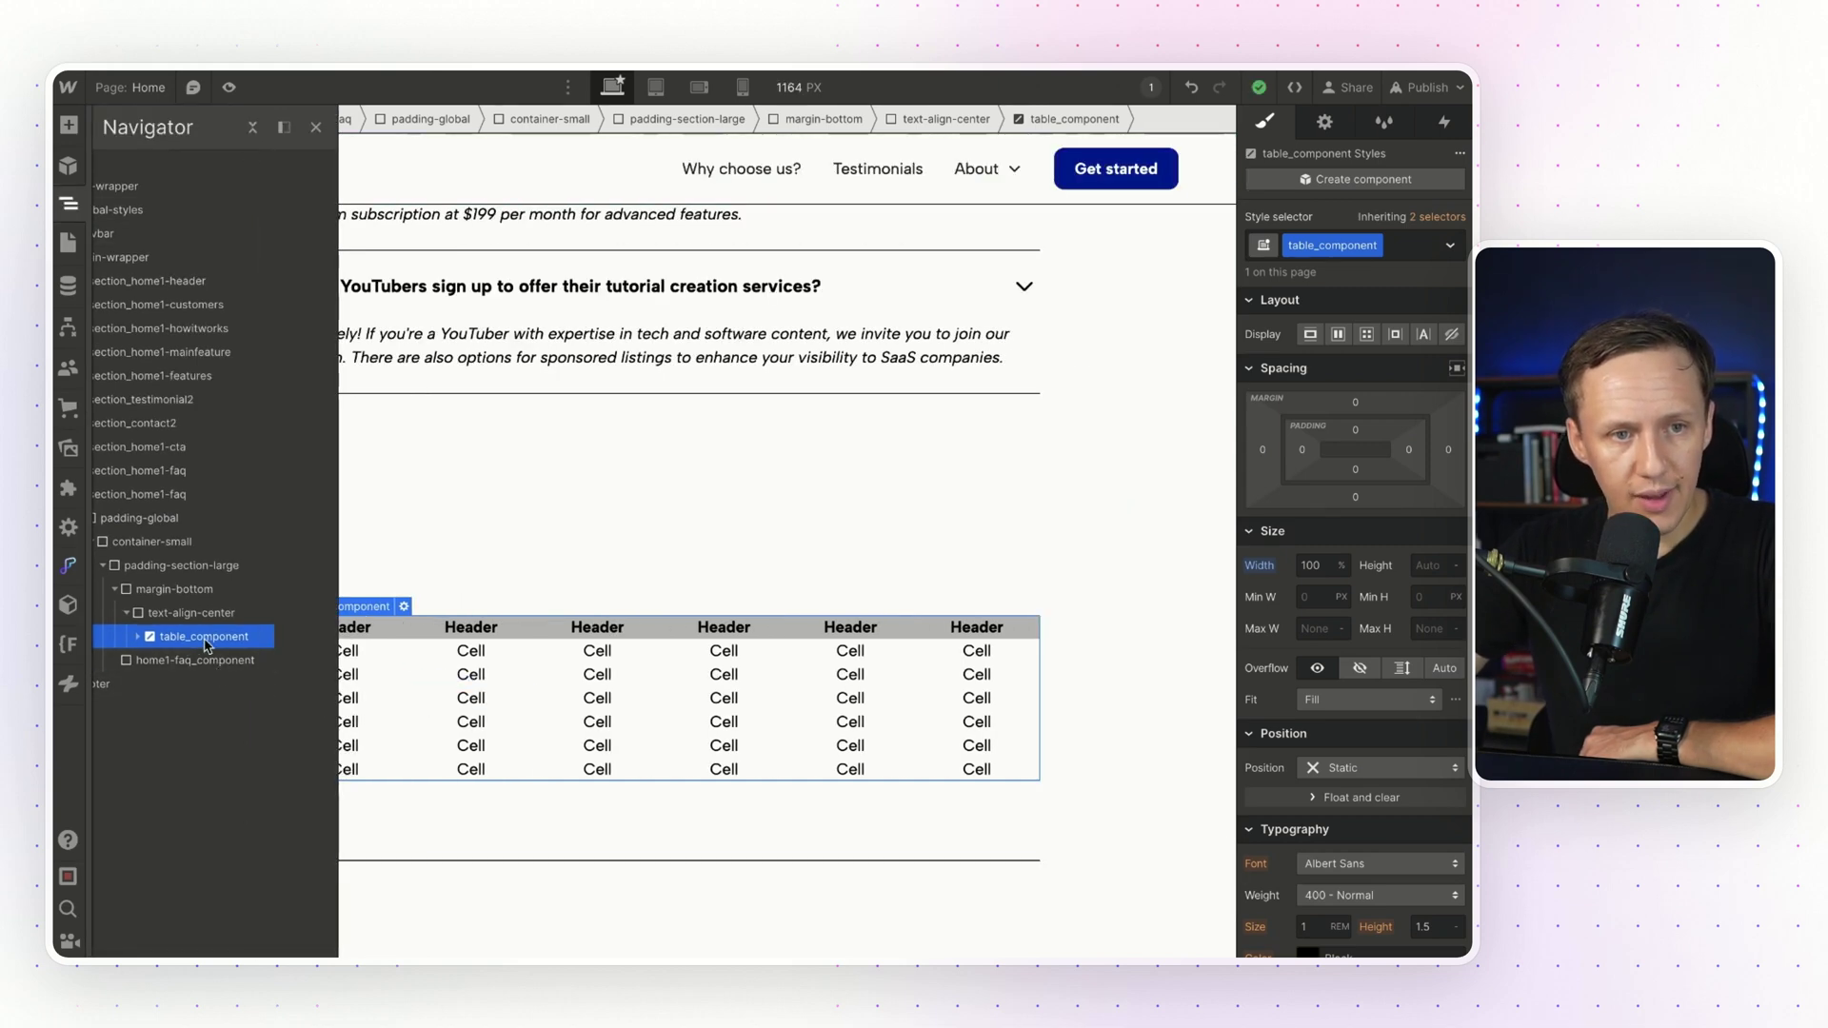
{"action": "left_click", "coordinate": [139, 637]}
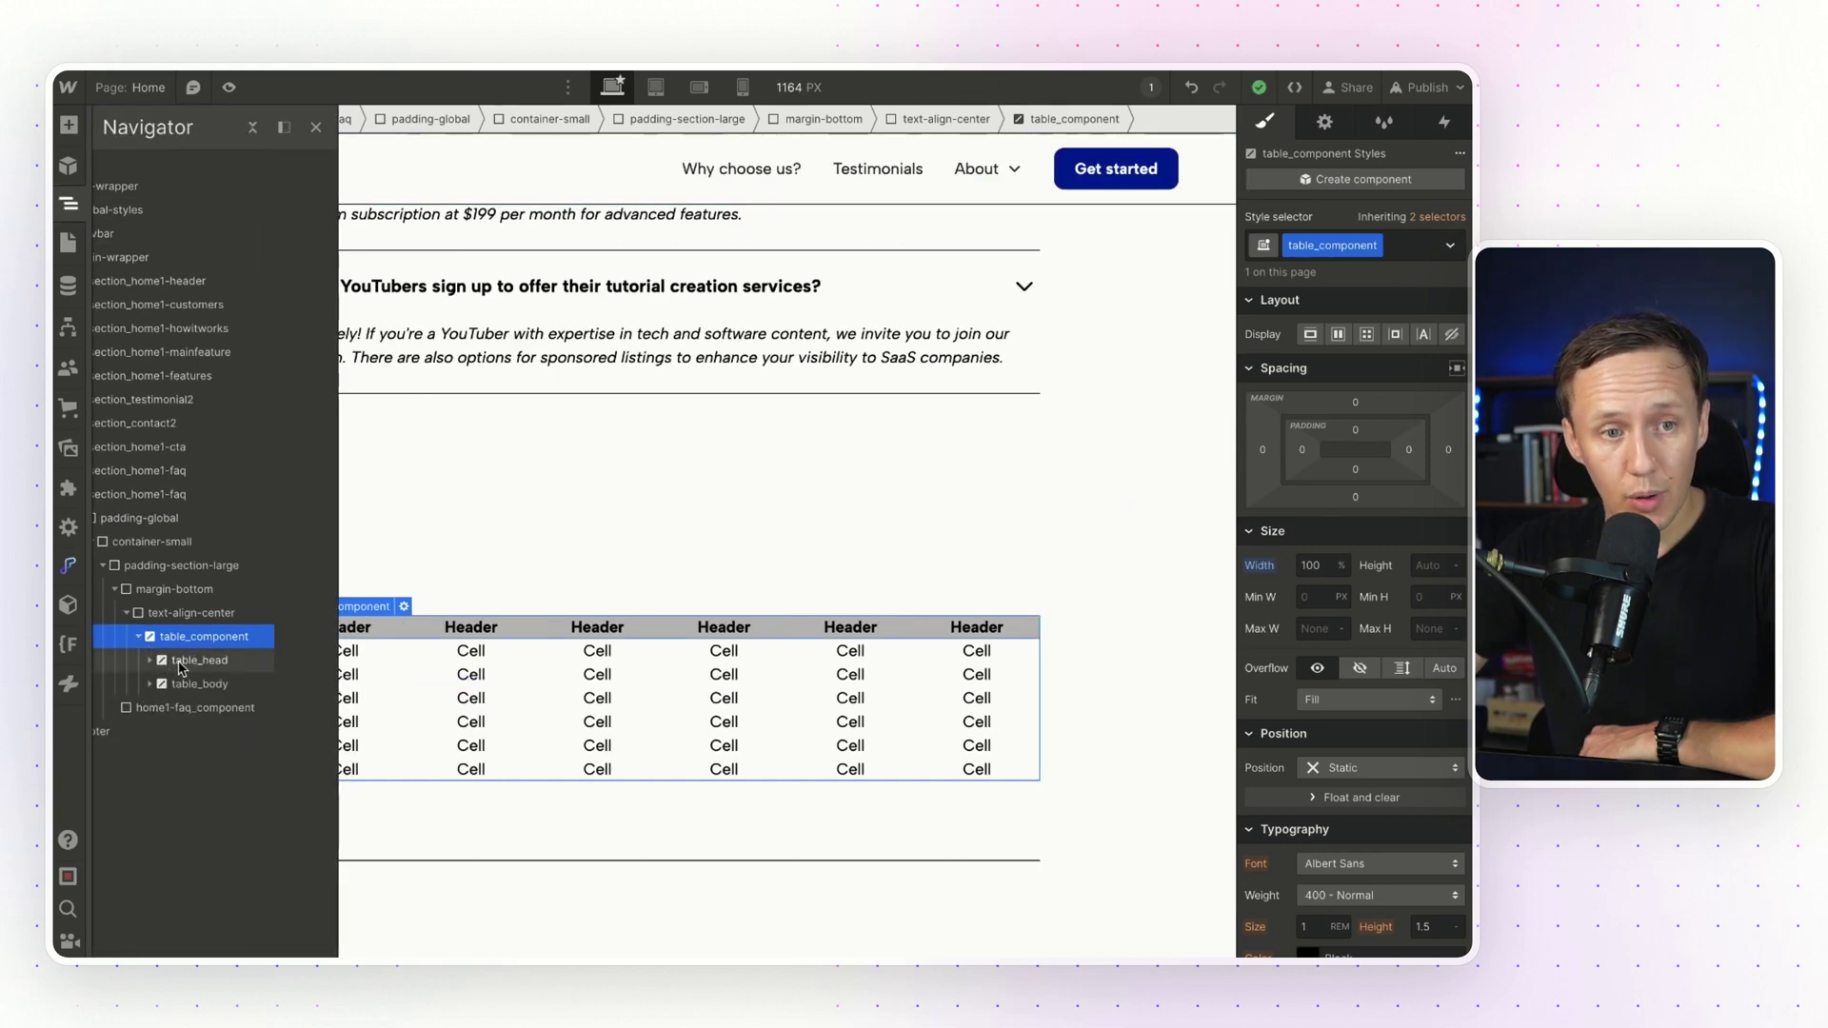
{"action": "left_click", "coordinate": [179, 663]}
{"action": "left_click", "coordinate": [149, 659]}
{"action": "left_click", "coordinate": [151, 708]}
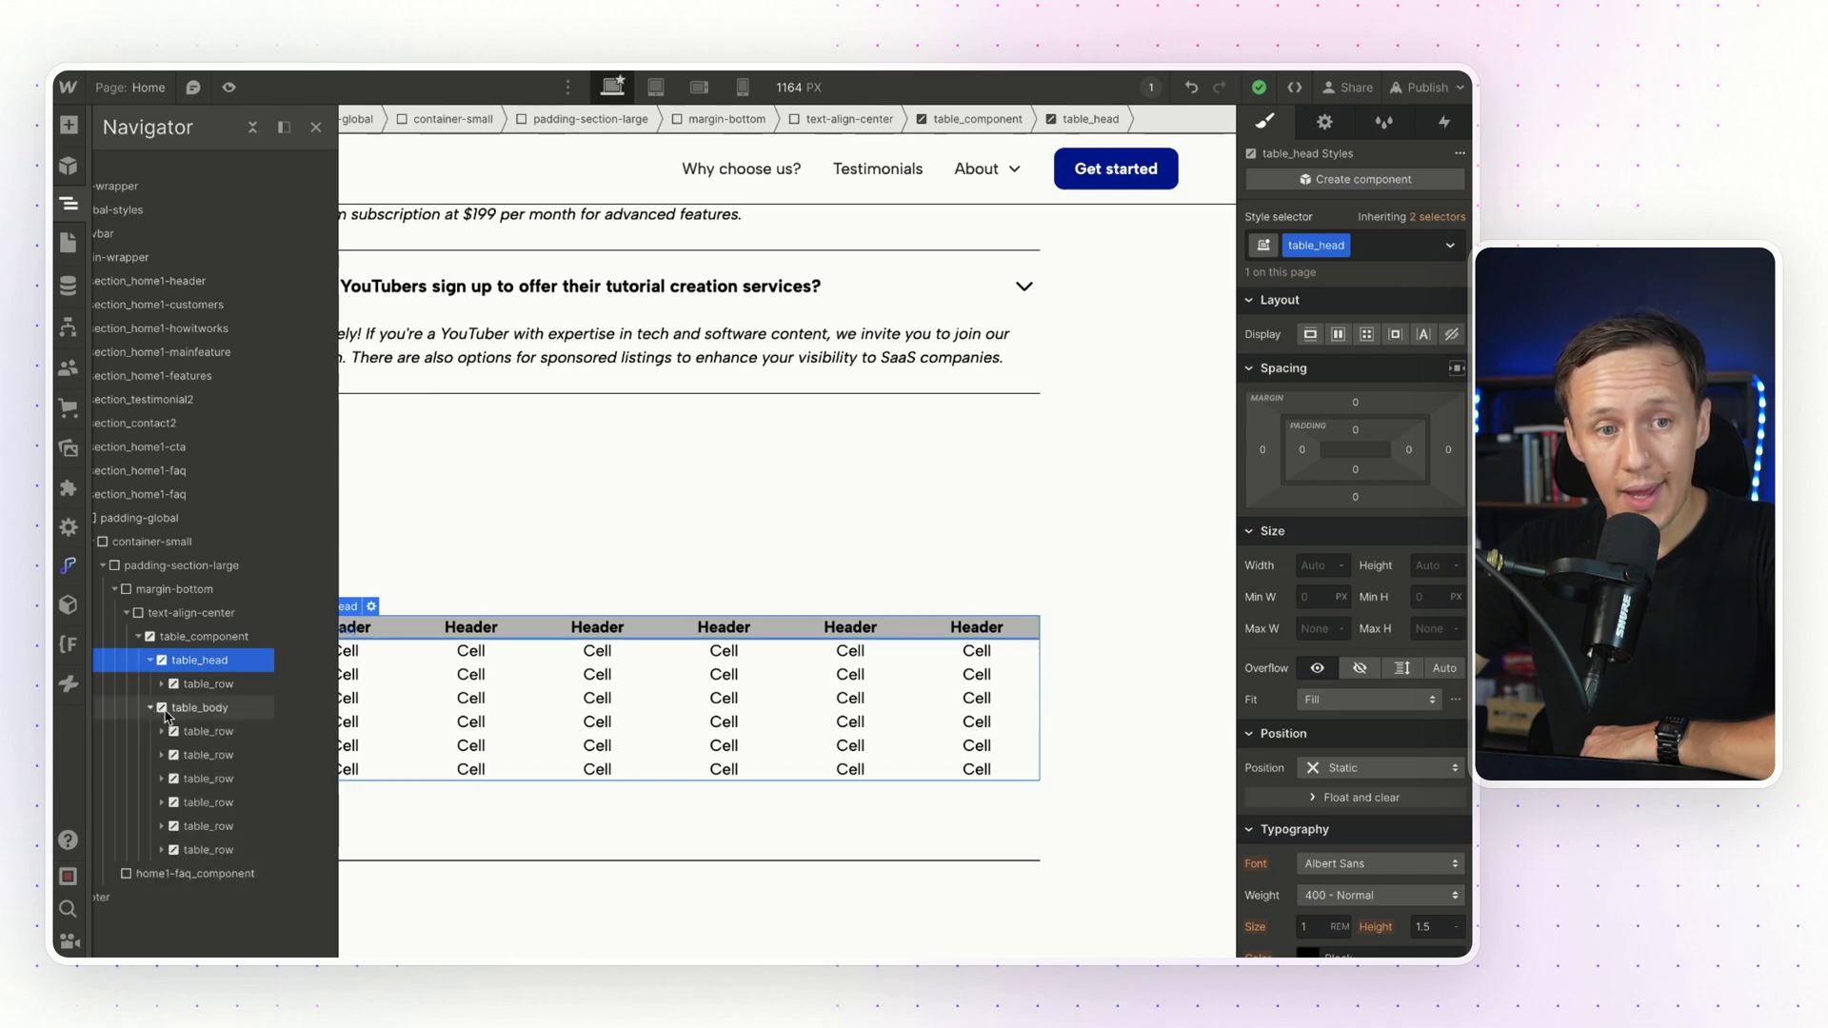
{"action": "left_click", "coordinate": [200, 731]}
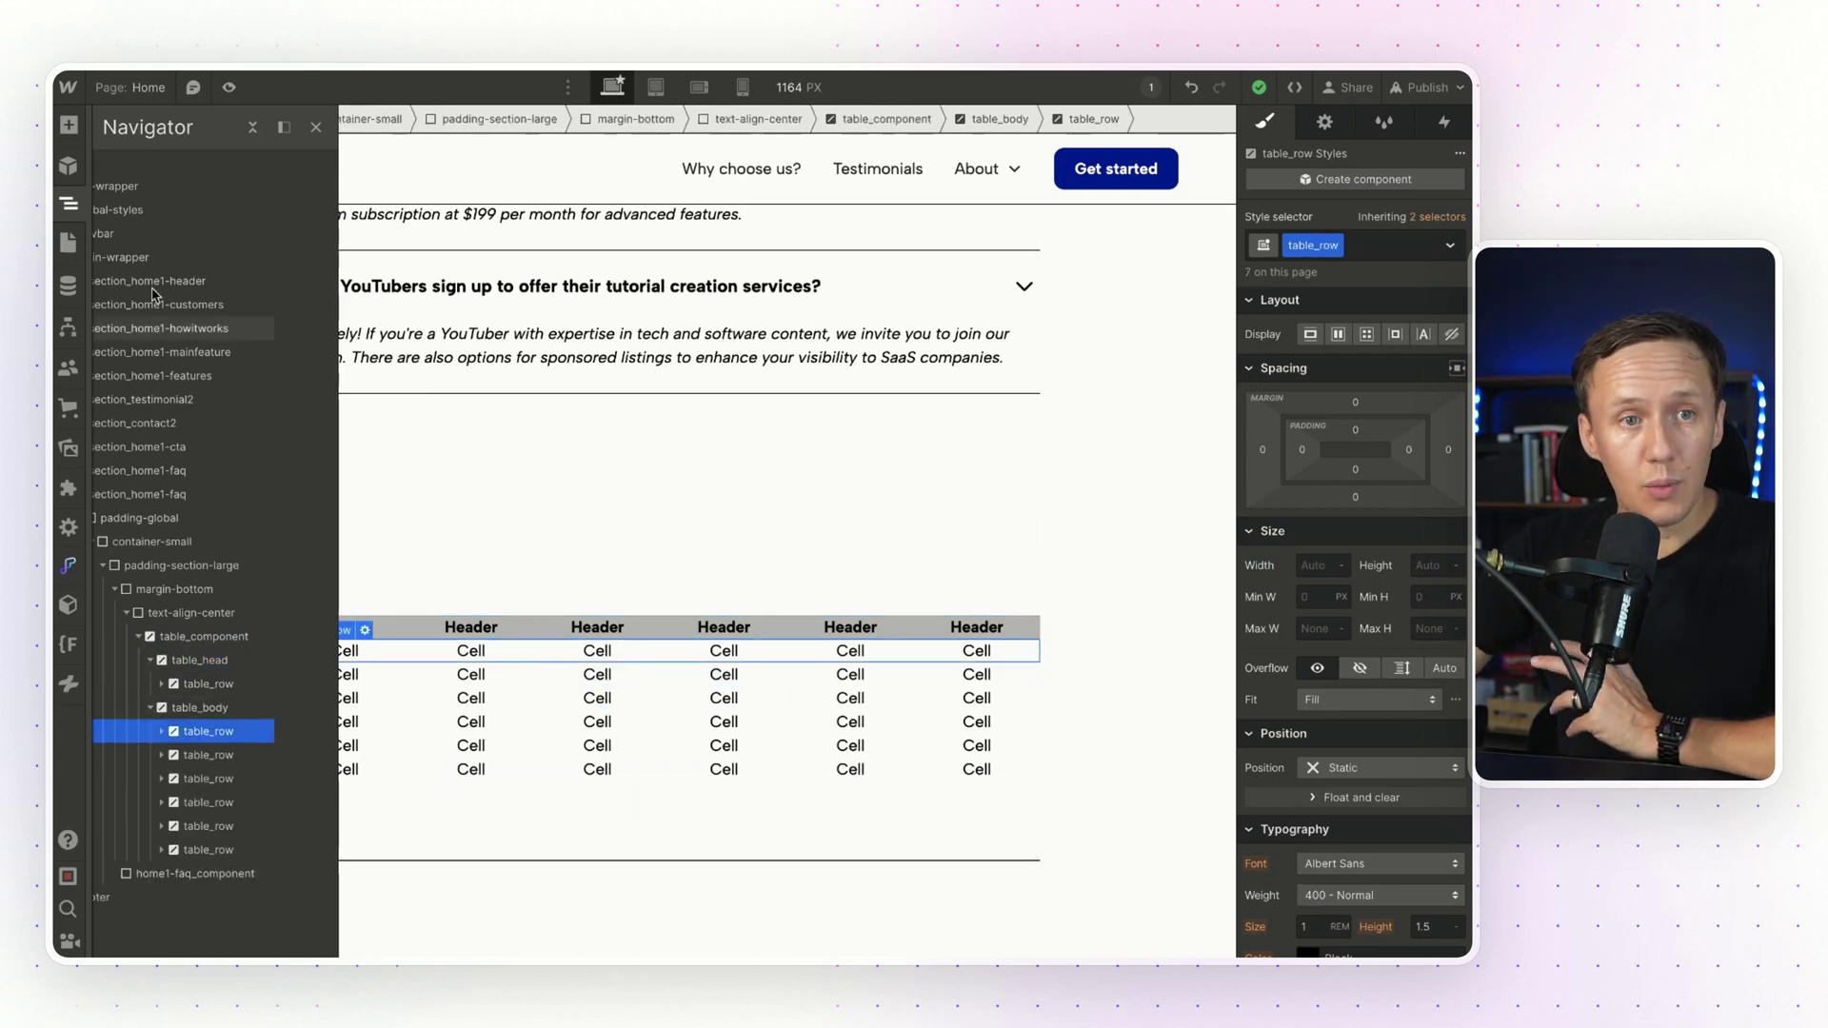
{"action": "left_click", "coordinate": [284, 127]}
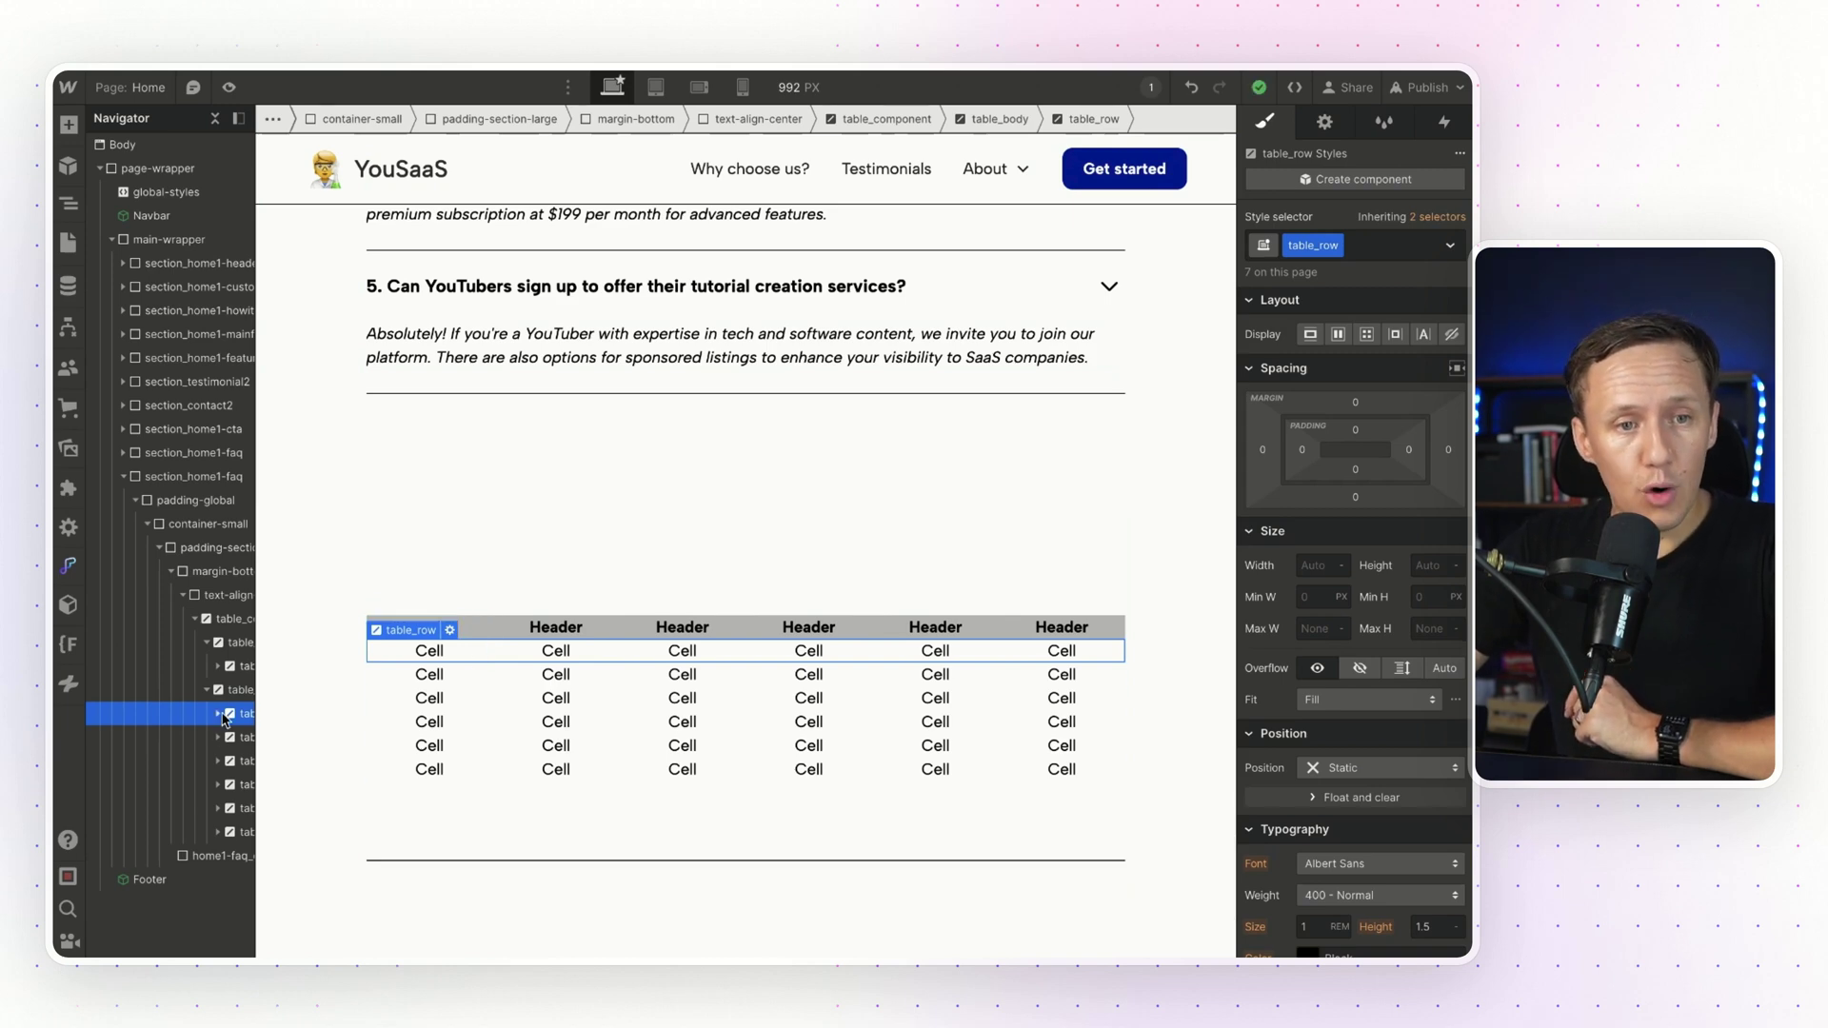
{"action": "scroll", "coordinate": [231, 695], "scroll_direction": "right", "scroll_amount": 3}
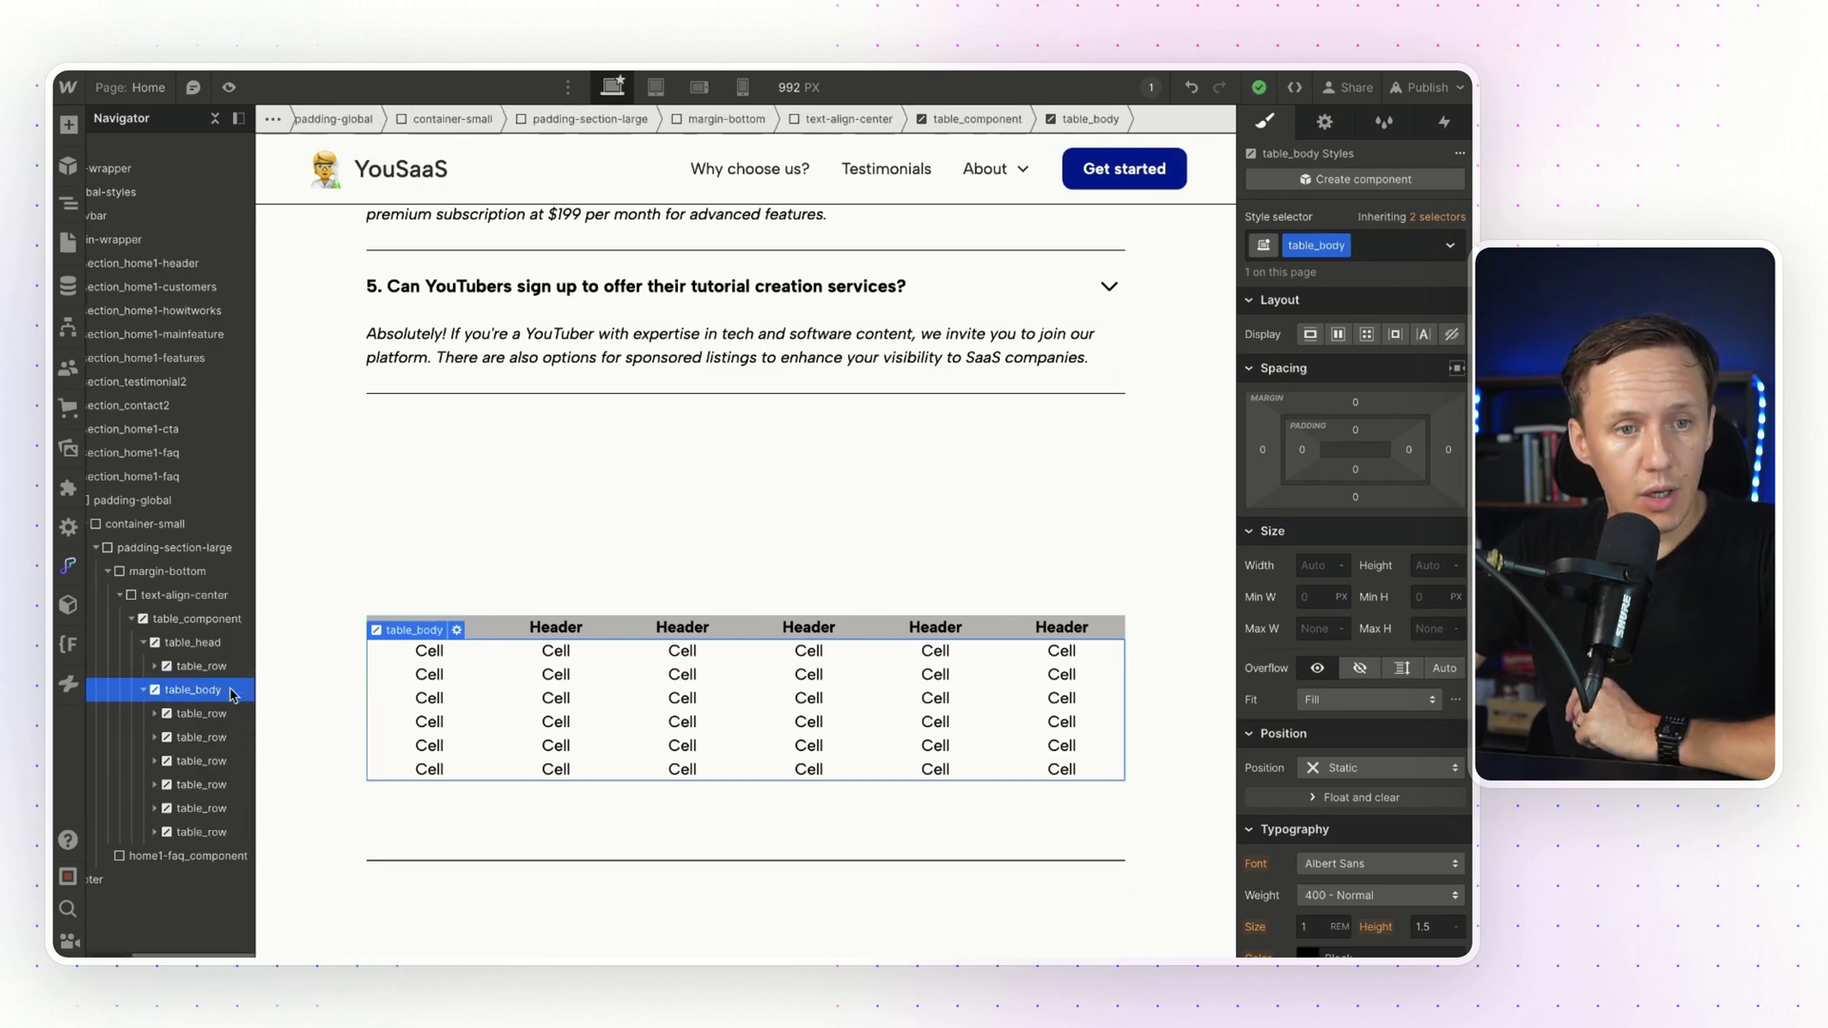
{"action": "left_click", "coordinate": [206, 648]}
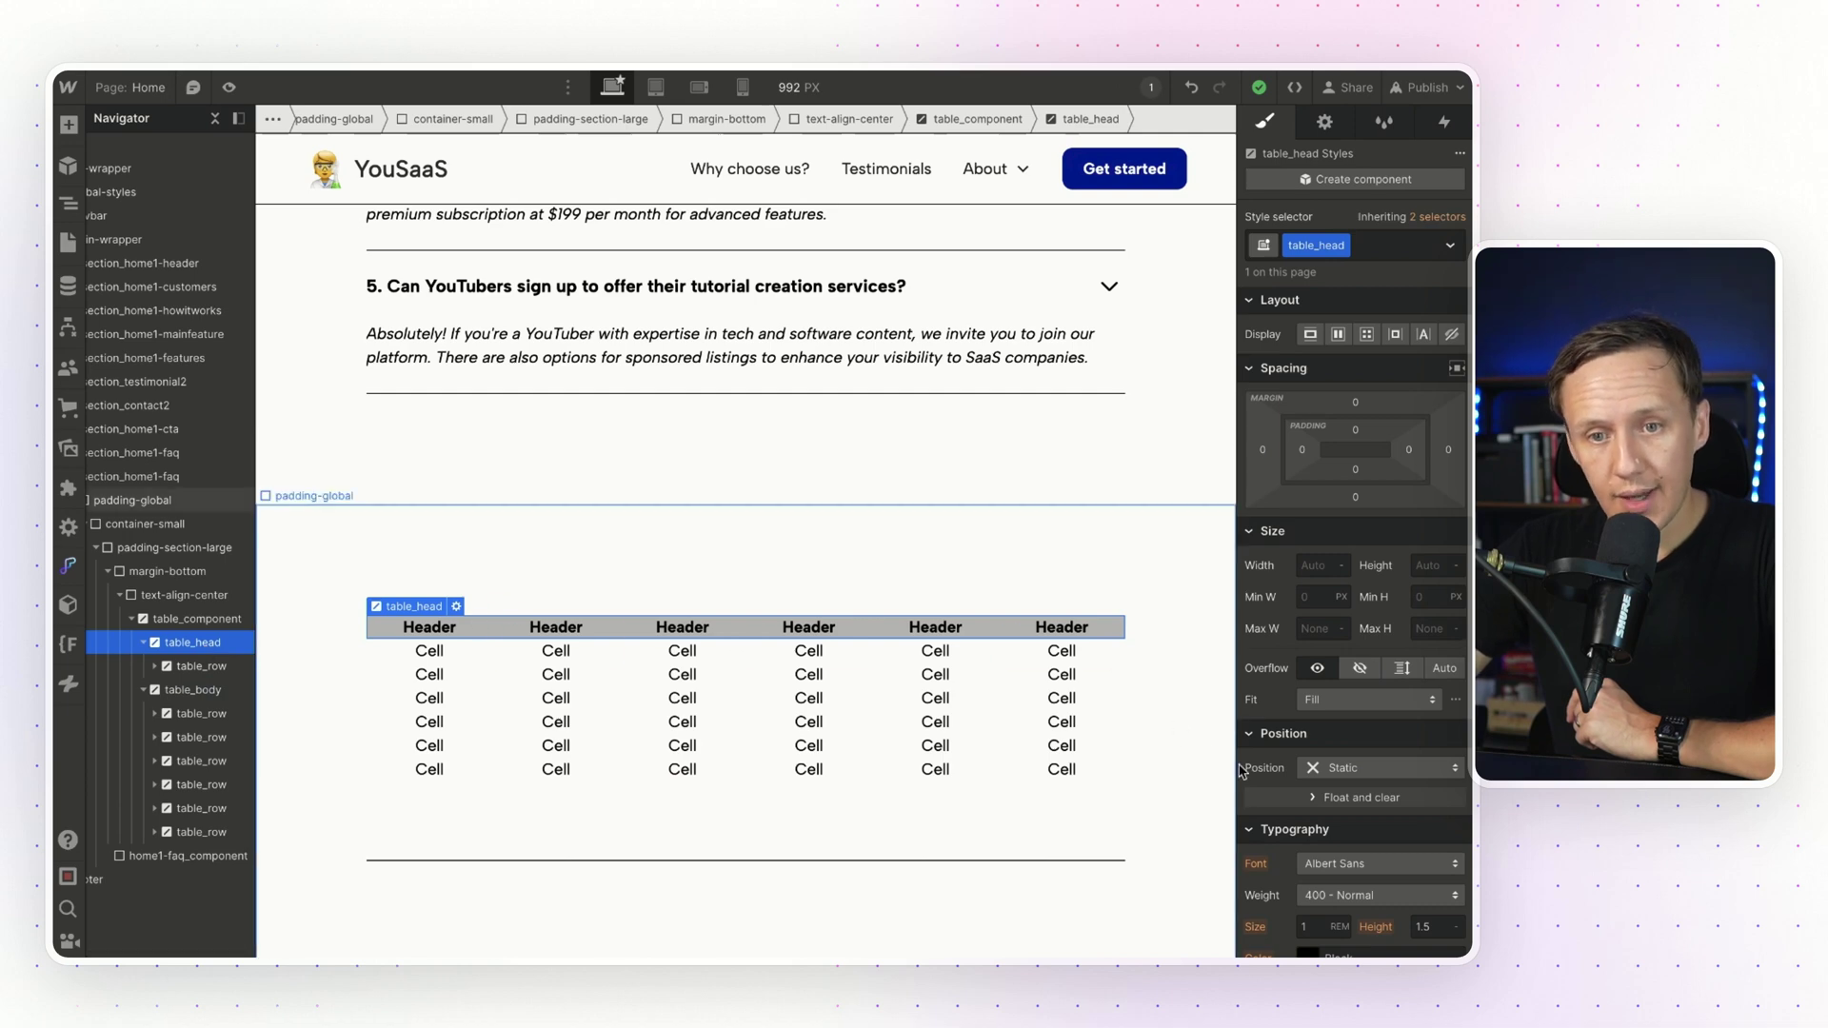
{"action": "scroll", "coordinate": [1313, 766], "scroll_direction": "down", "scroll_amount": 5}
- Give table_head a purple #6941c6 background and white text color
{"action": "left_click", "coordinate": [1308, 741]}
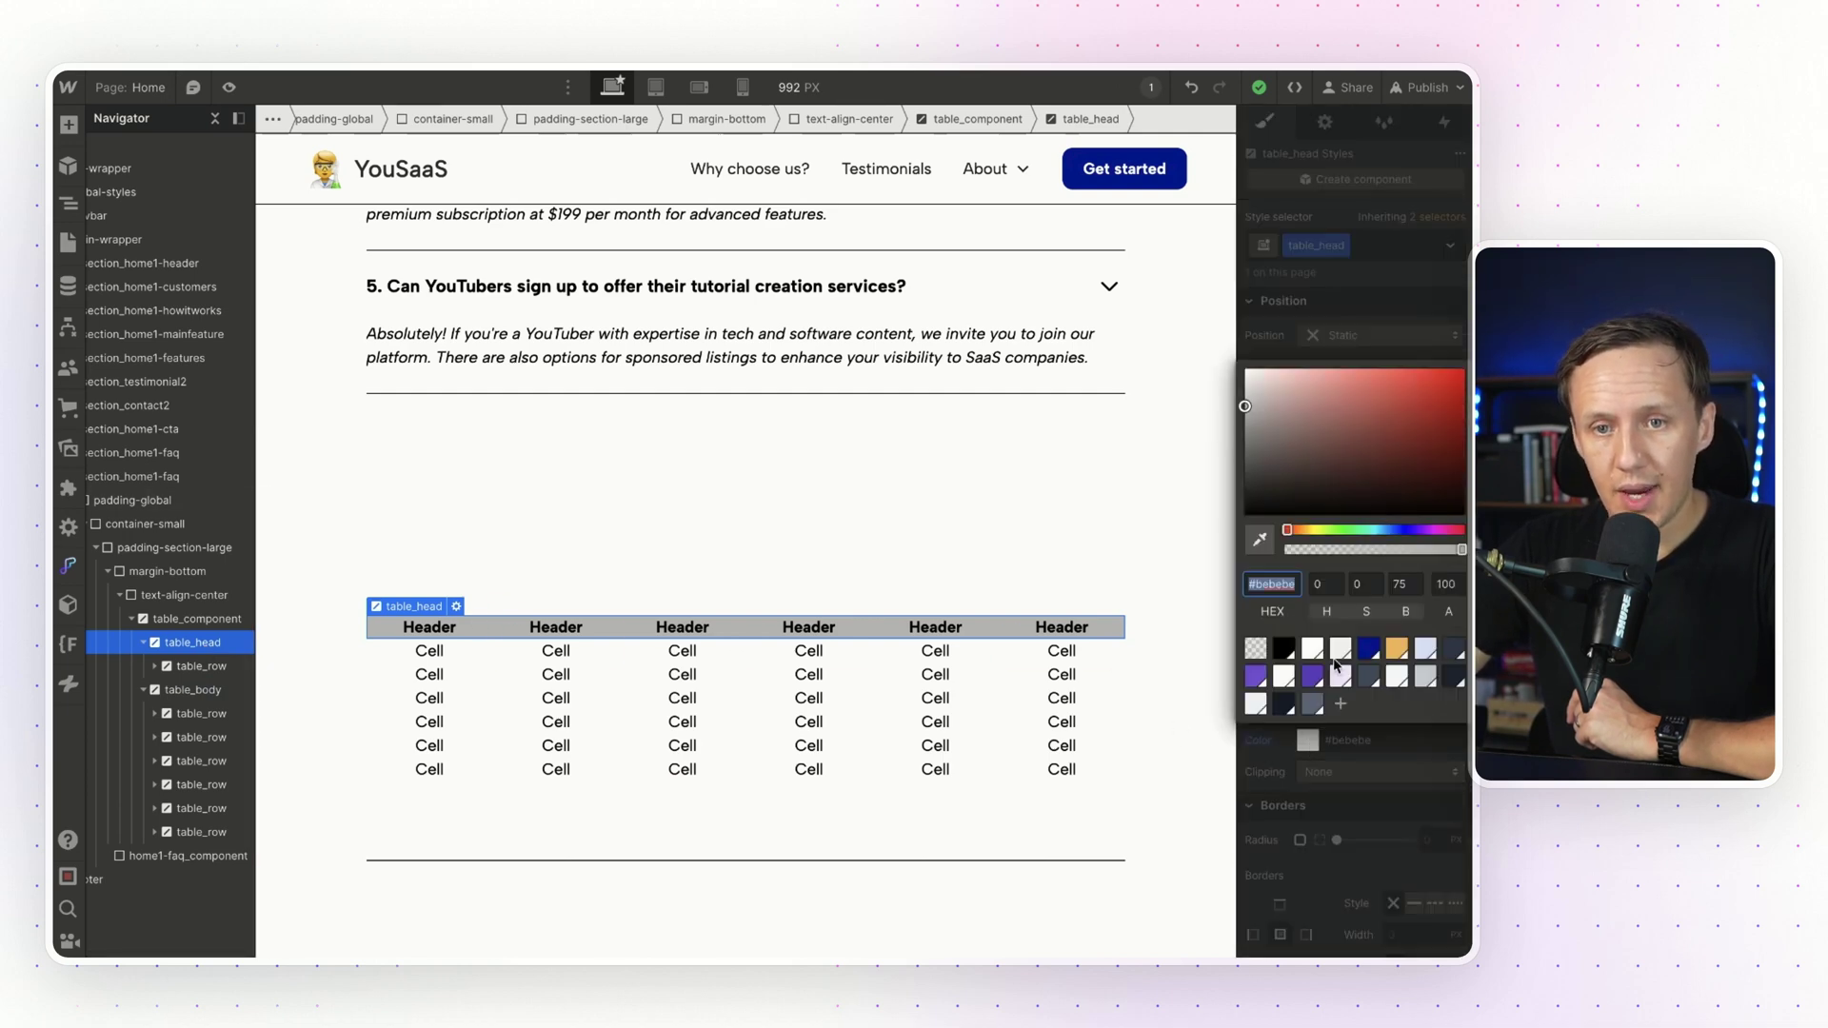
{"action": "left_click", "coordinate": [1312, 677]}
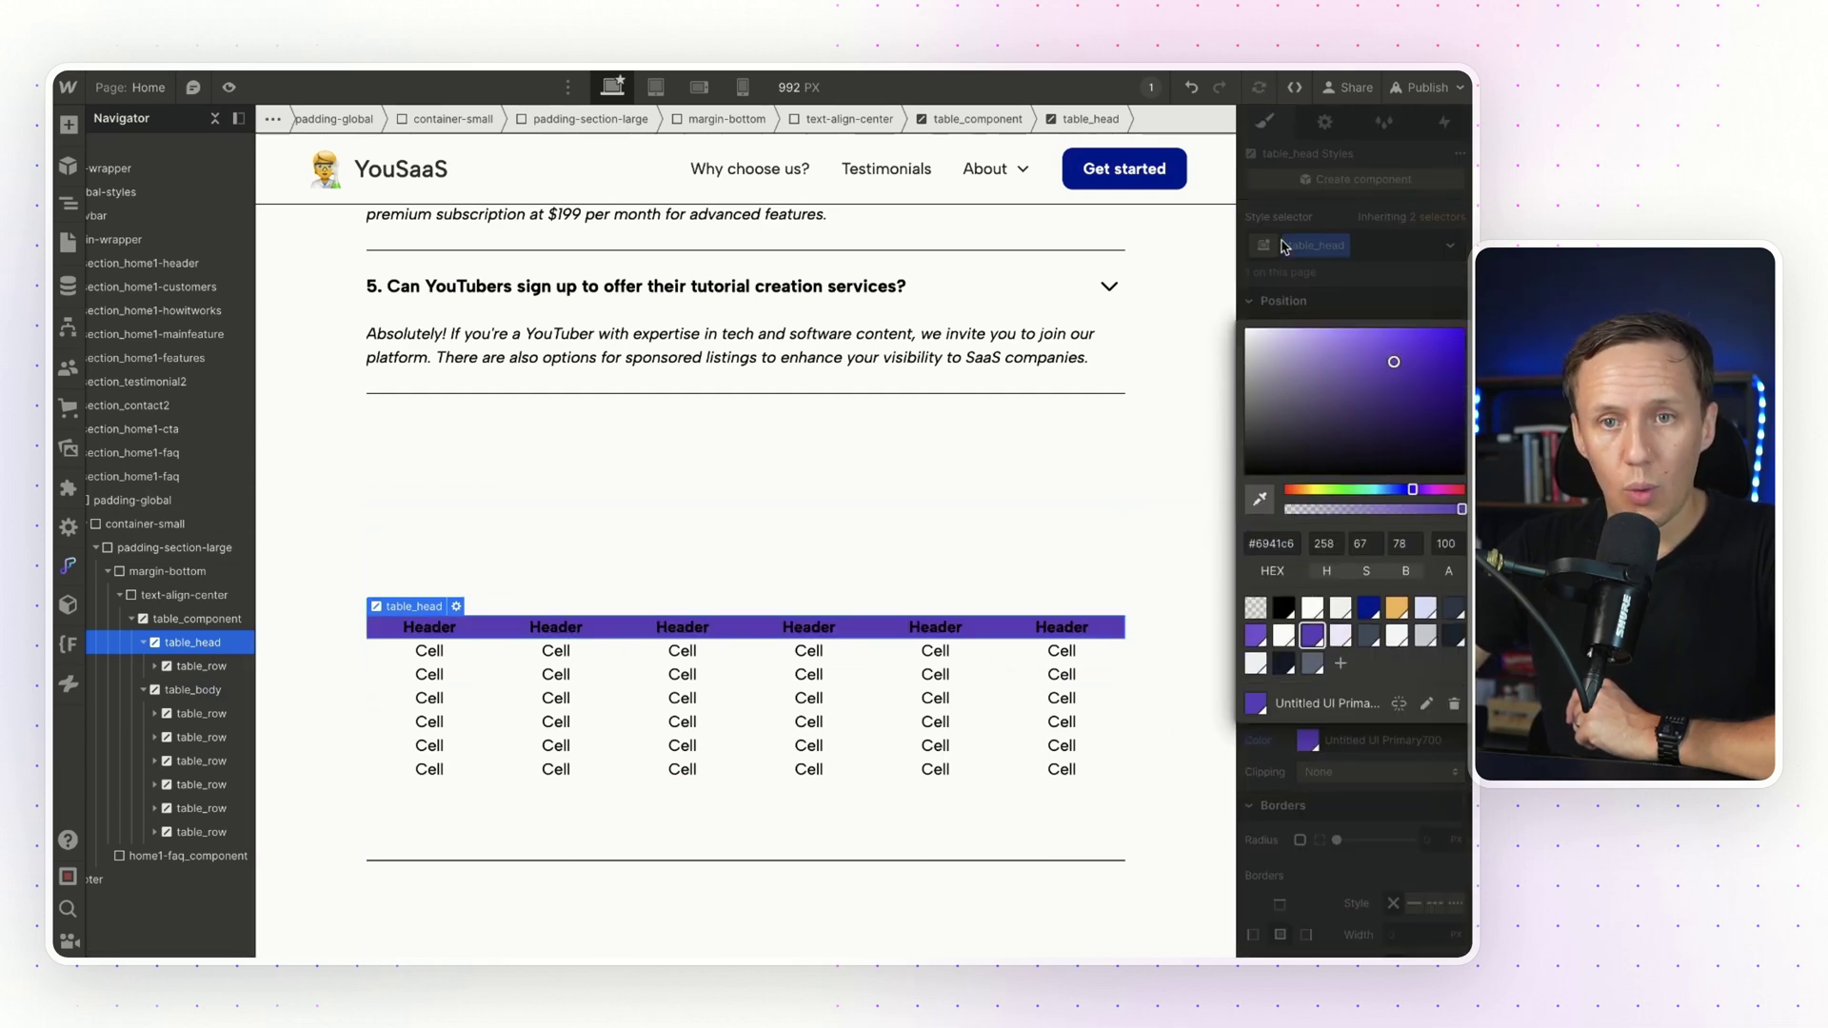
{"action": "key", "text": "Escape"}
{"action": "left_click", "coordinate": [1307, 529]}
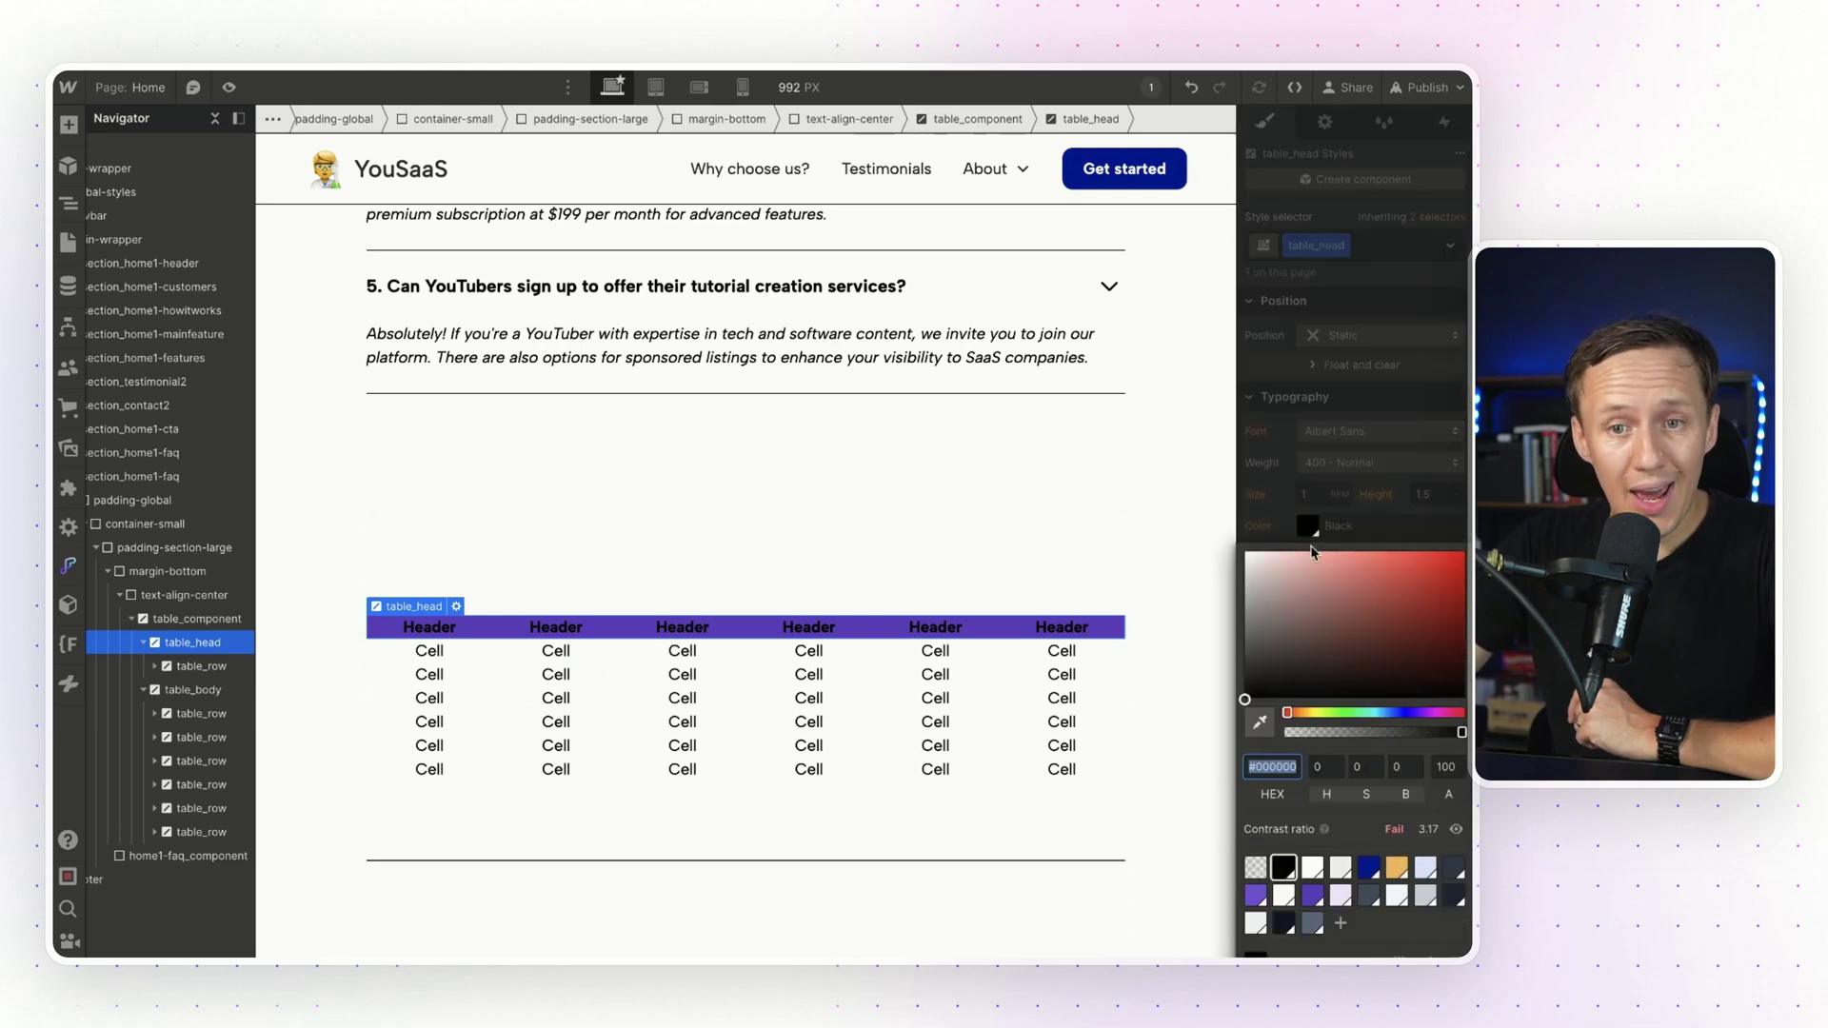
{"action": "left_click", "coordinate": [1313, 867]}
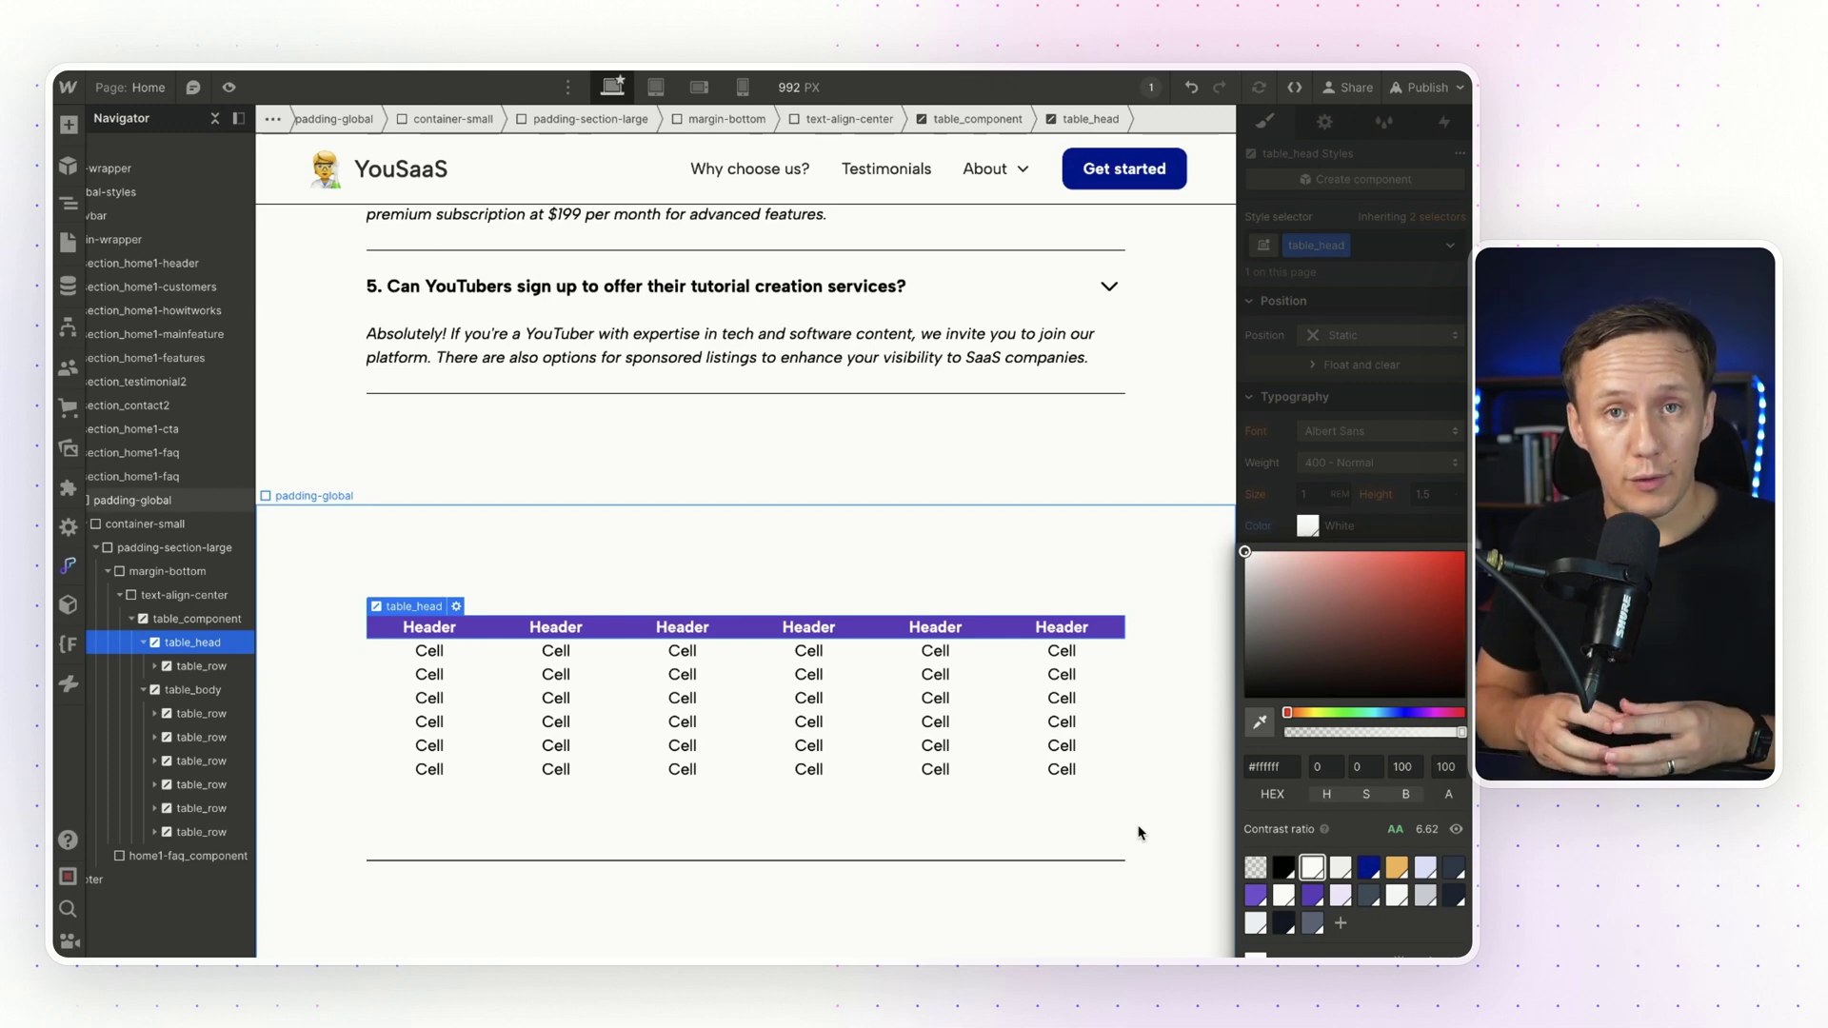
{"action": "left_click", "coordinate": [193, 689]}
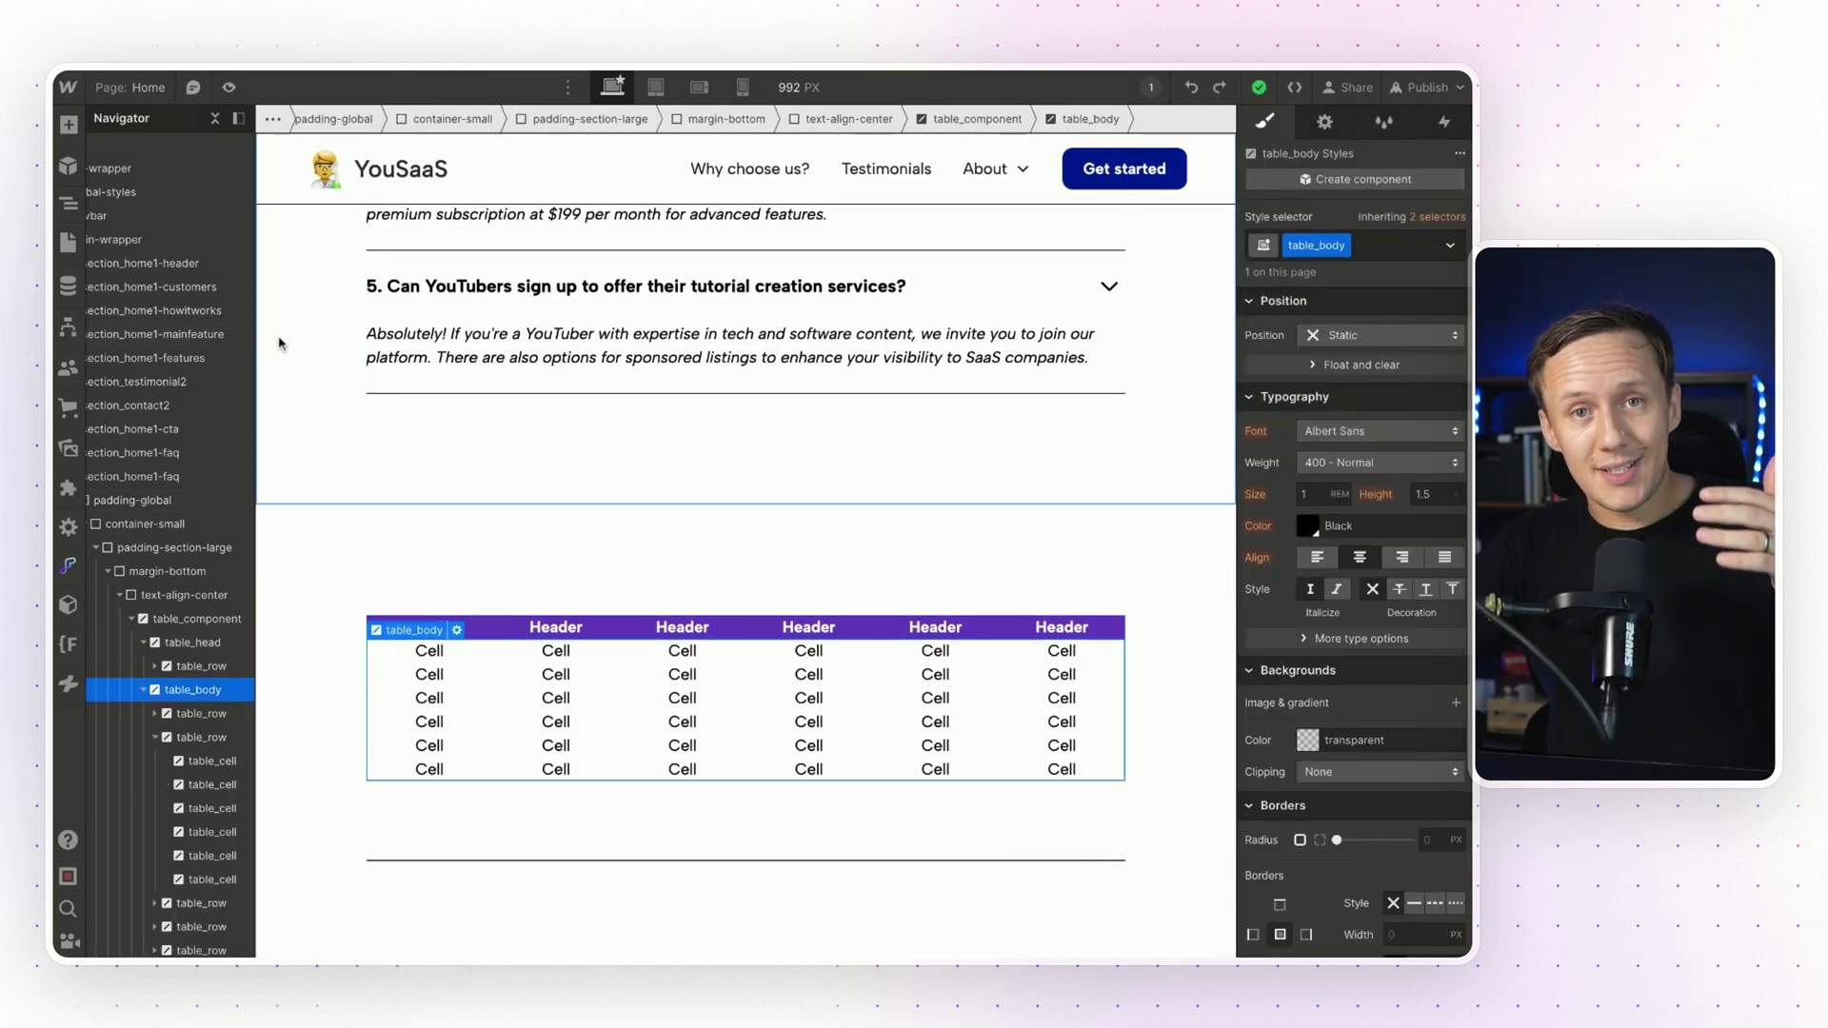
- Browse the Add elements panel, then return to the Navigator and scroll the element tree
{"action": "left_click", "coordinate": [69, 125]}
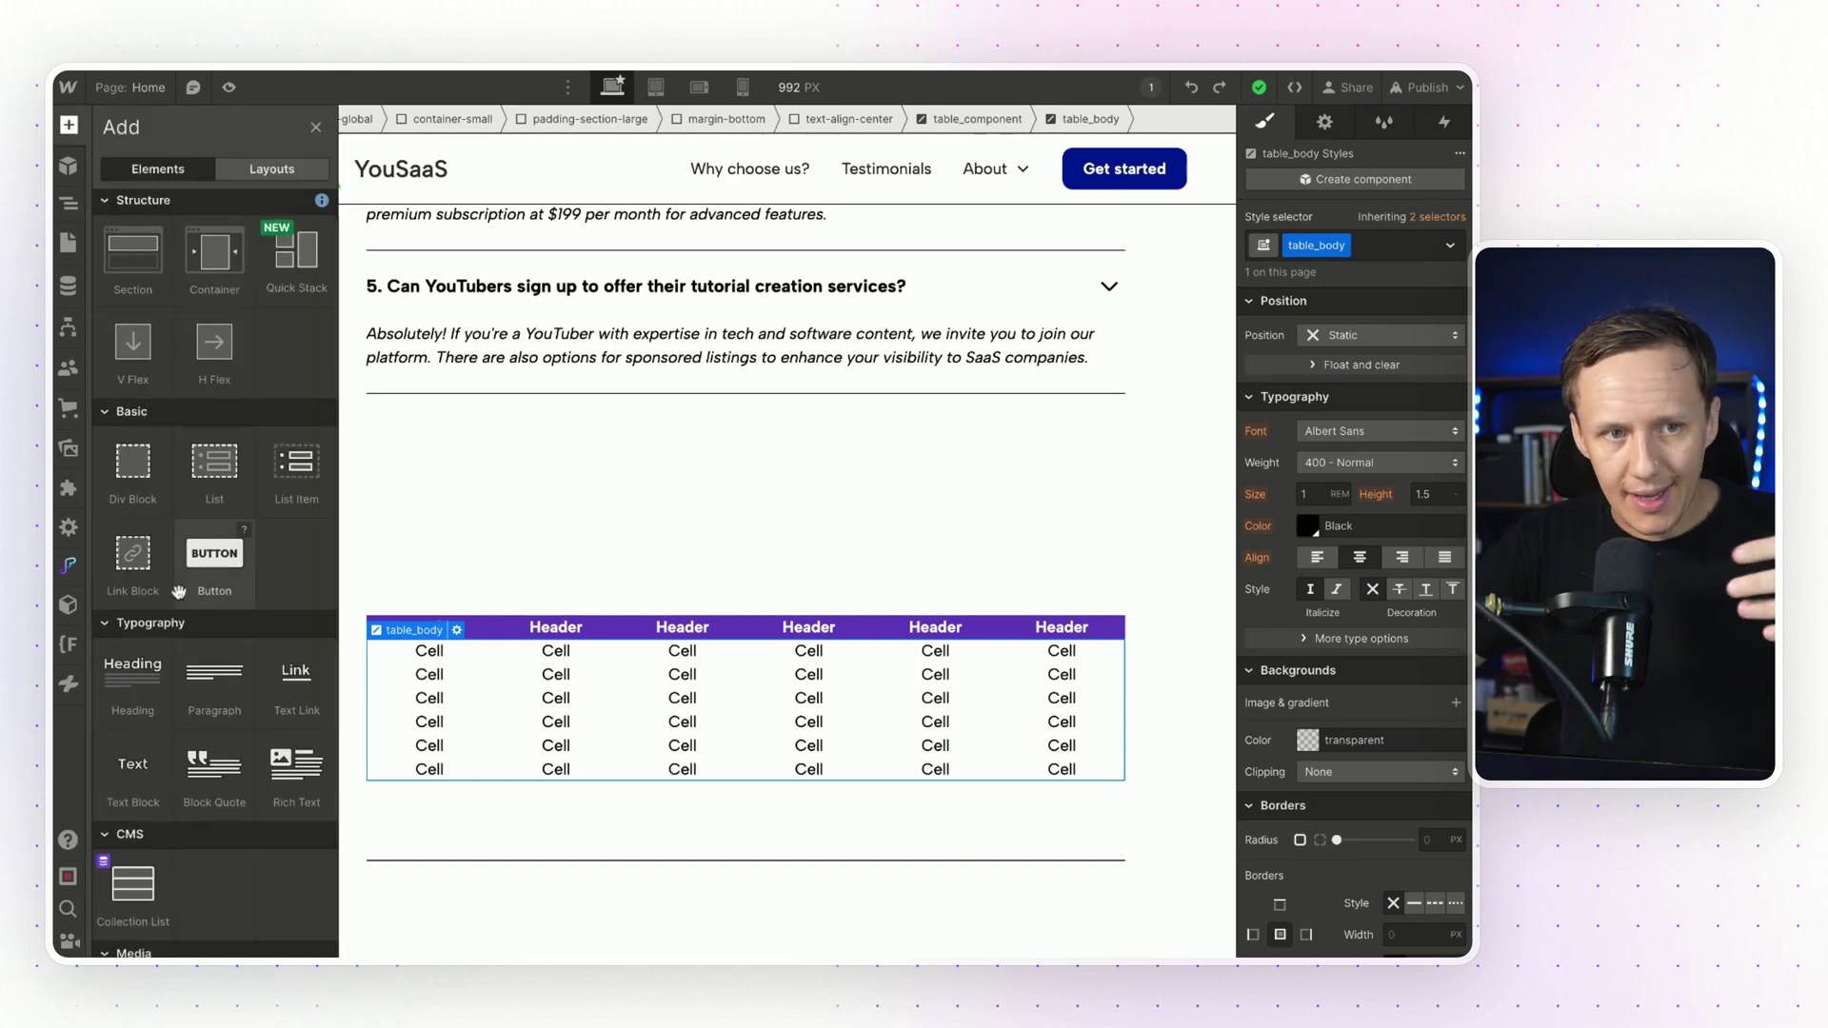
{"action": "scroll", "coordinate": [178, 592], "scroll_direction": "down", "scroll_amount": 6}
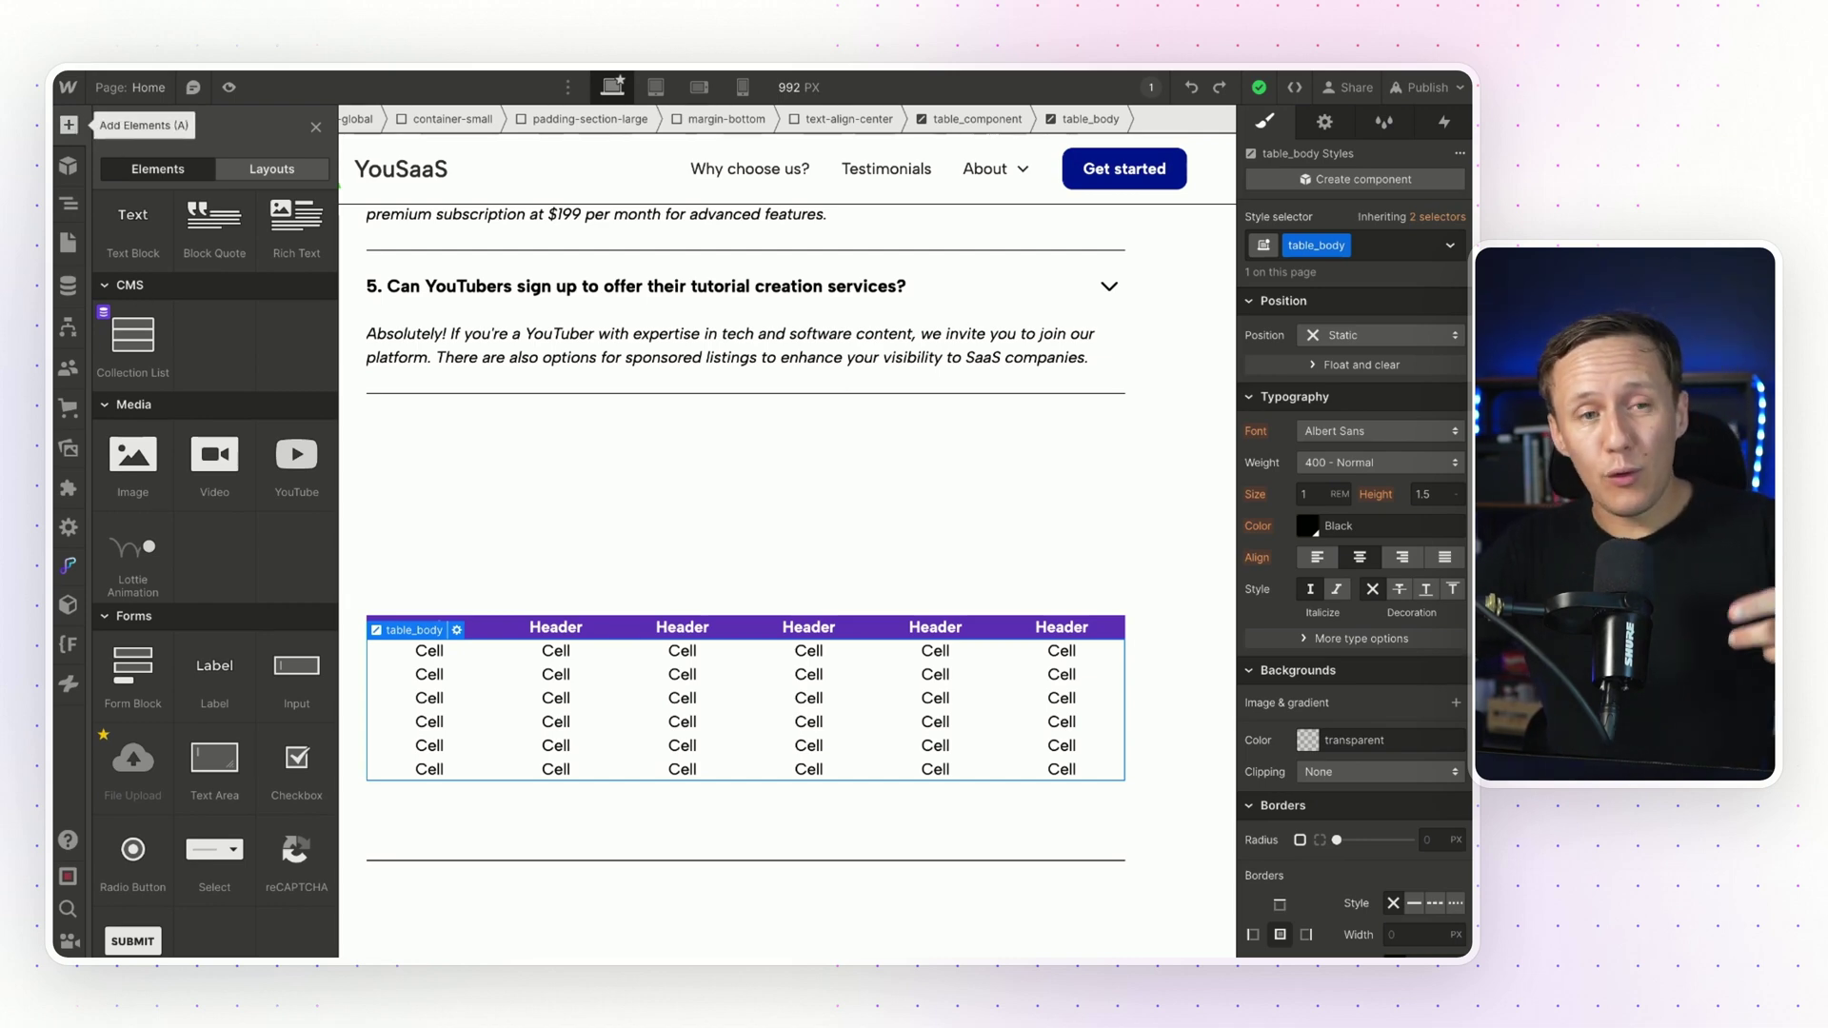
{"action": "key", "text": "z"}
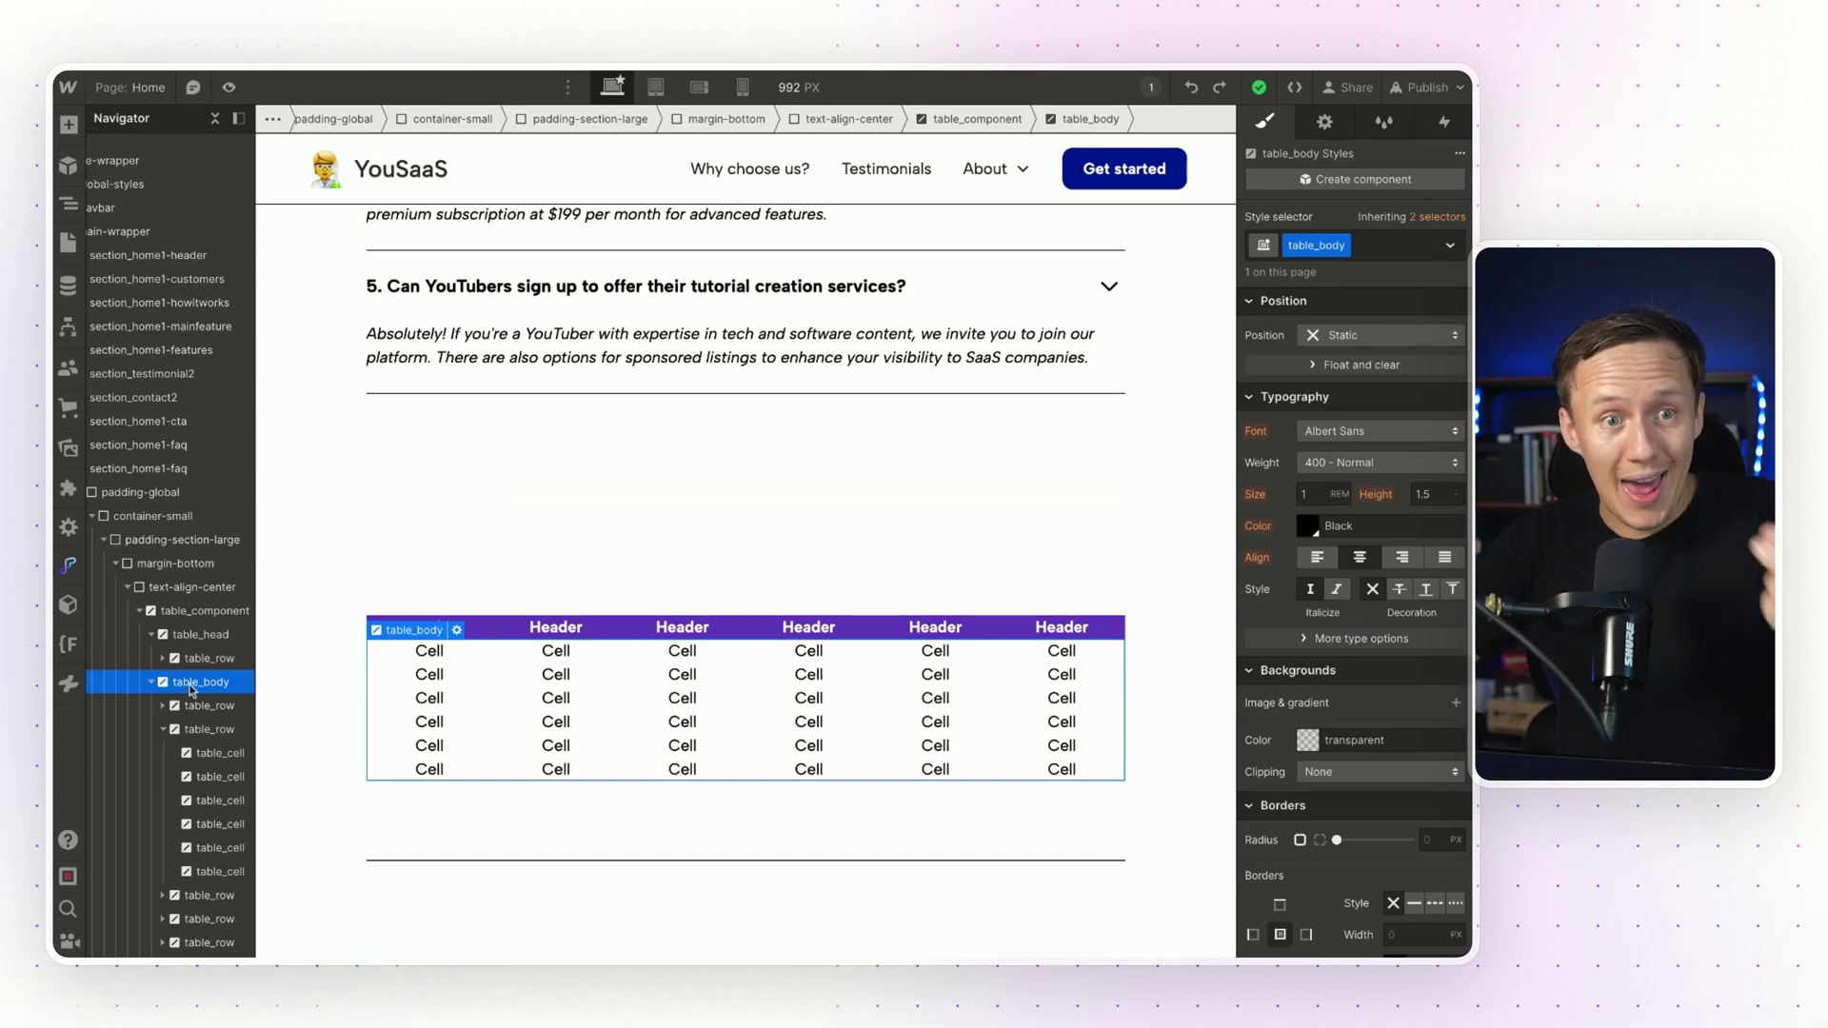
{"action": "scroll", "coordinate": [430, 742], "scroll_direction": "down", "scroll_amount": 1}
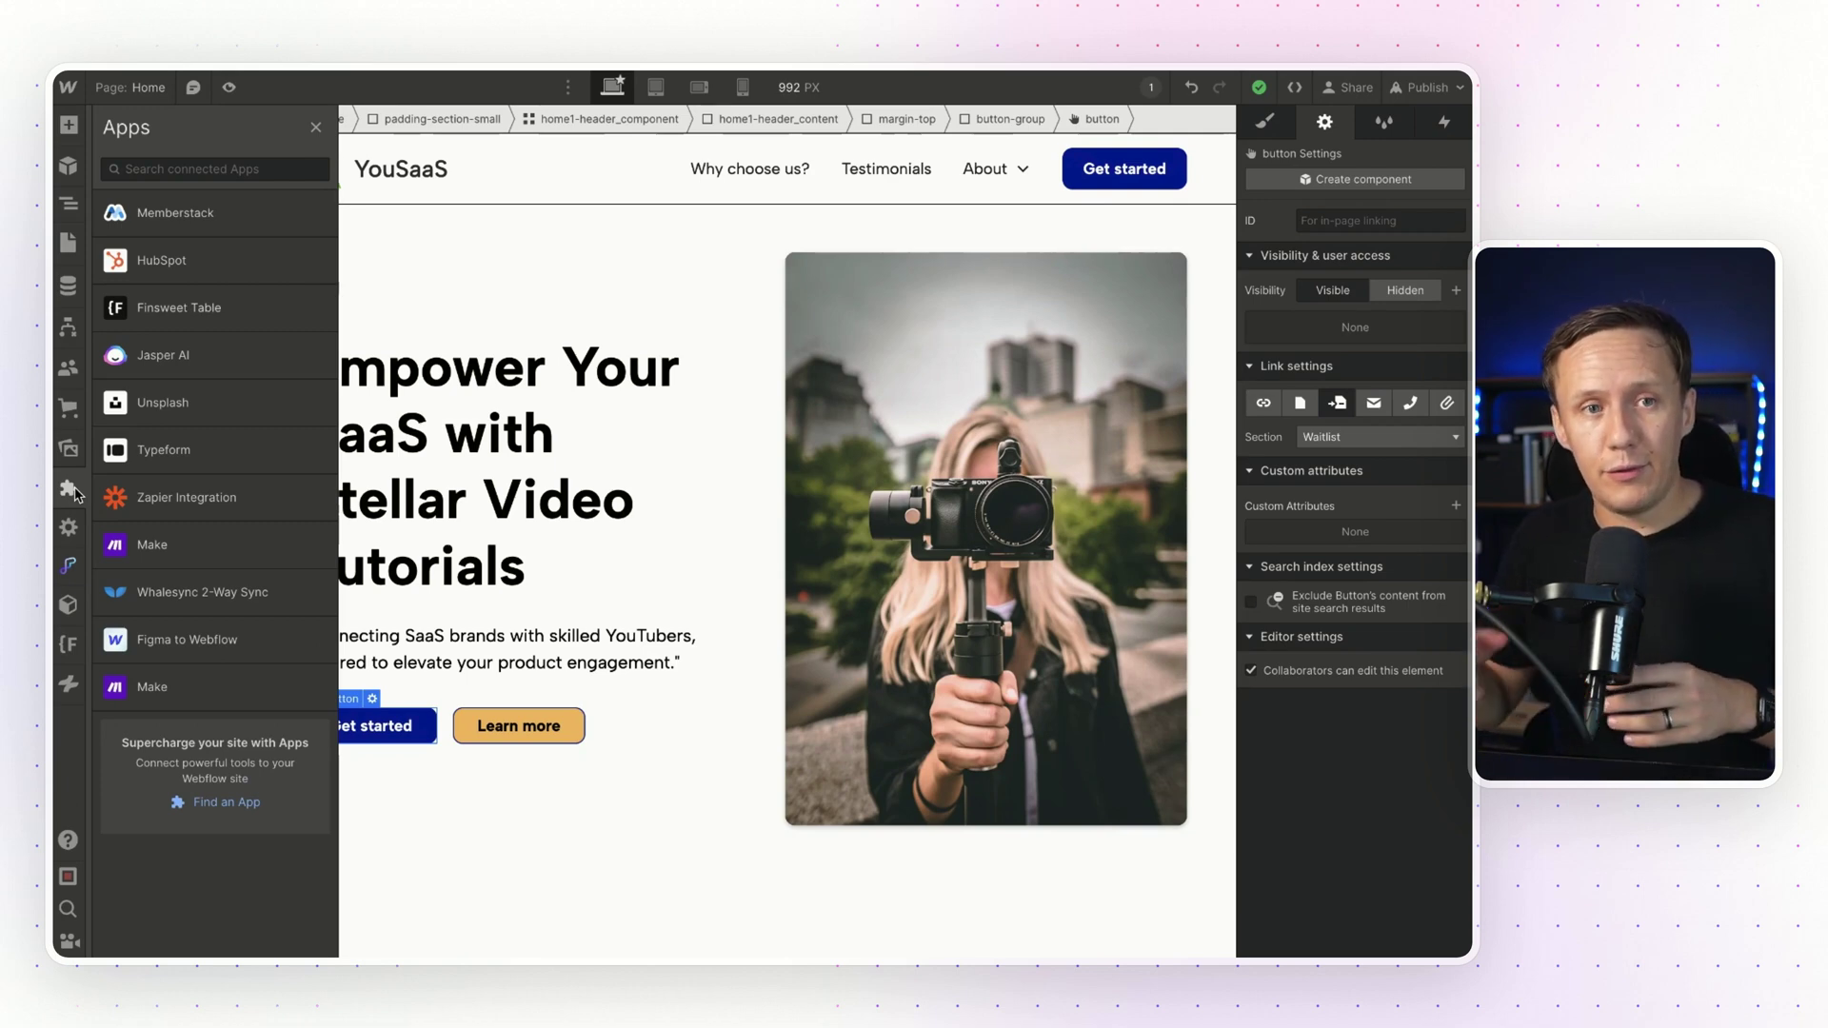
- Launch the Memberstack app from the Apps panel
{"action": "mouse_move", "coordinate": [202, 236]}
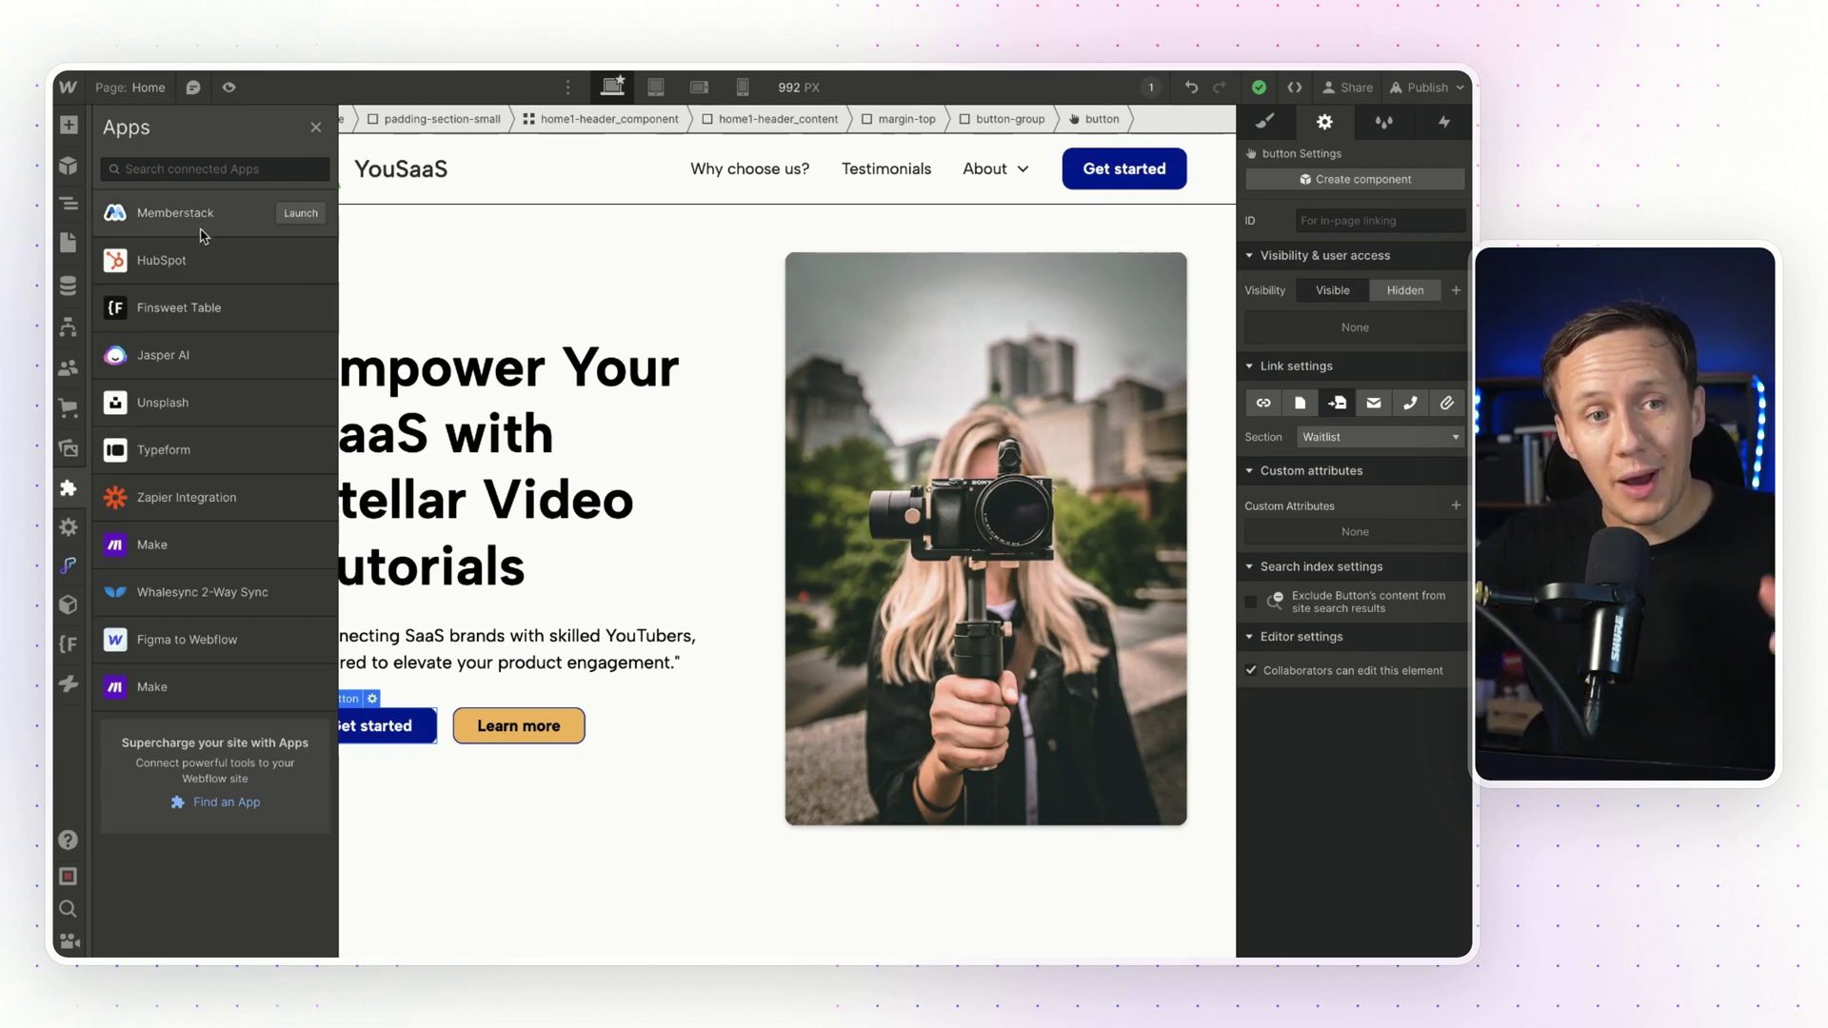
{"action": "left_click", "coordinate": [301, 214]}
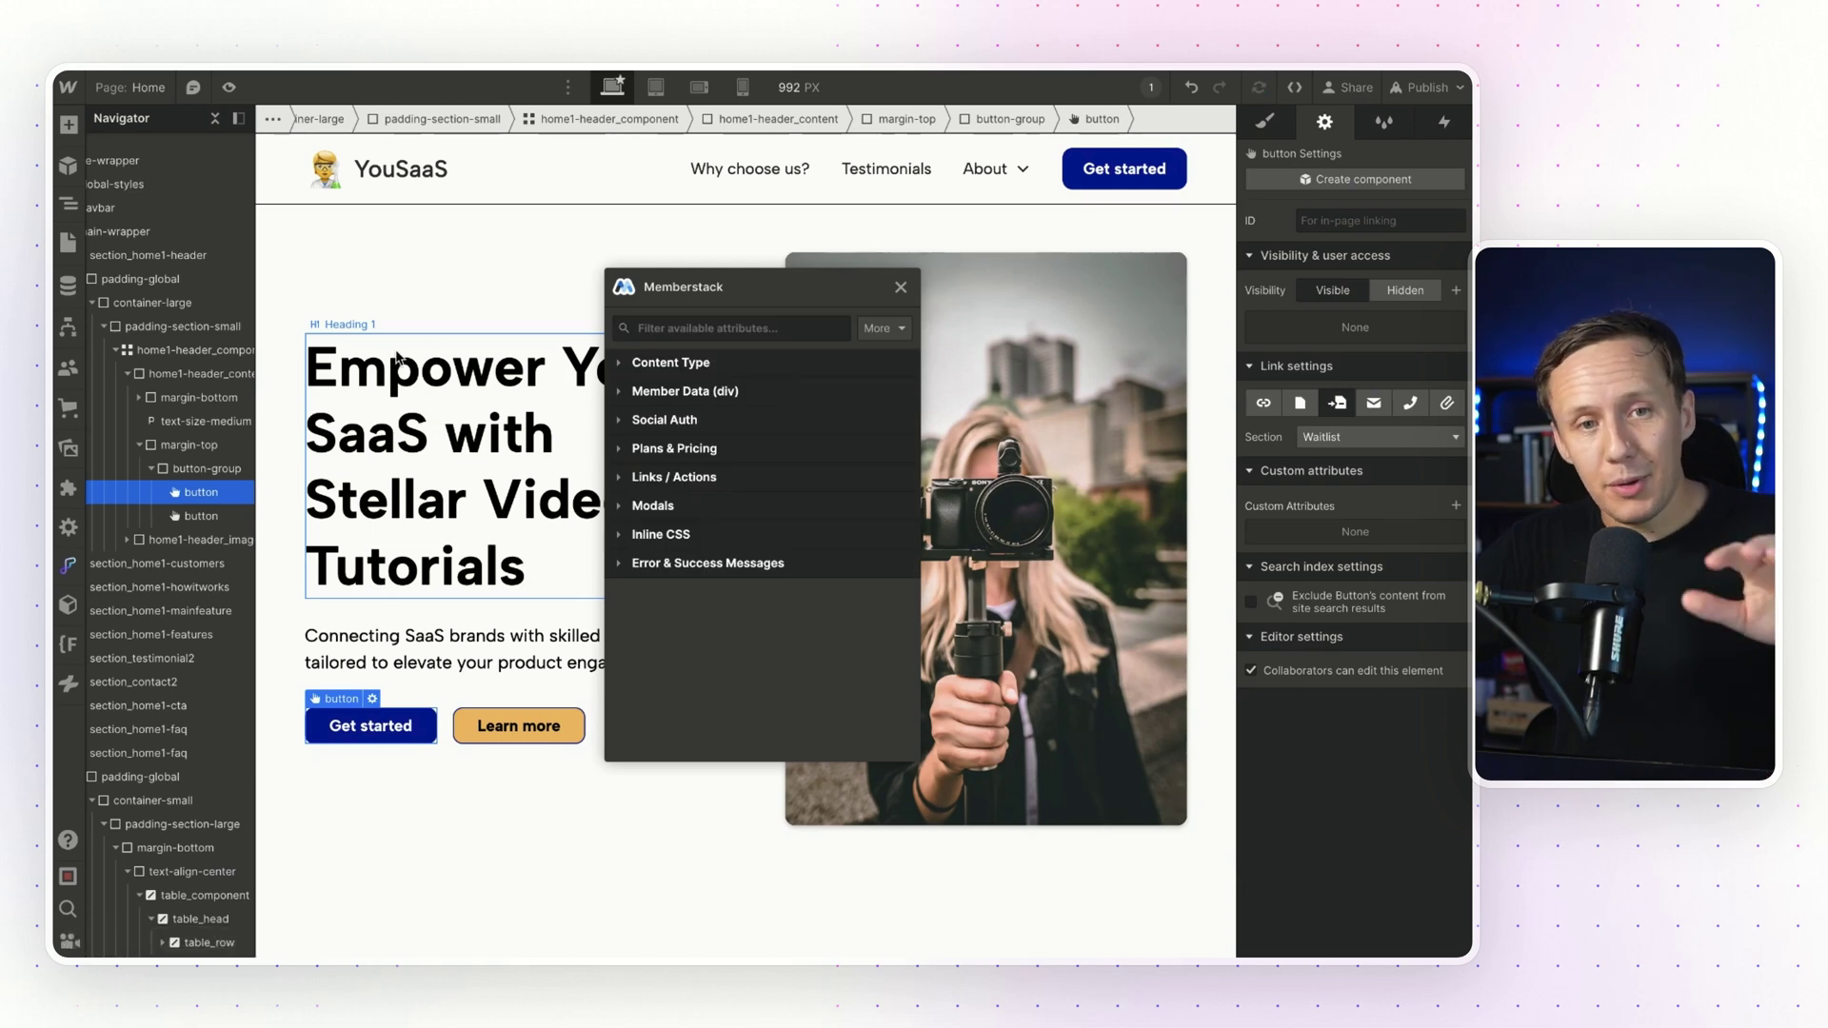
- Drag the Memberstack panel off the hero heading and focus its attribute filter field
{"action": "left_click_drag", "start_coordinate": [671, 293], "coordinate": [802, 267]}
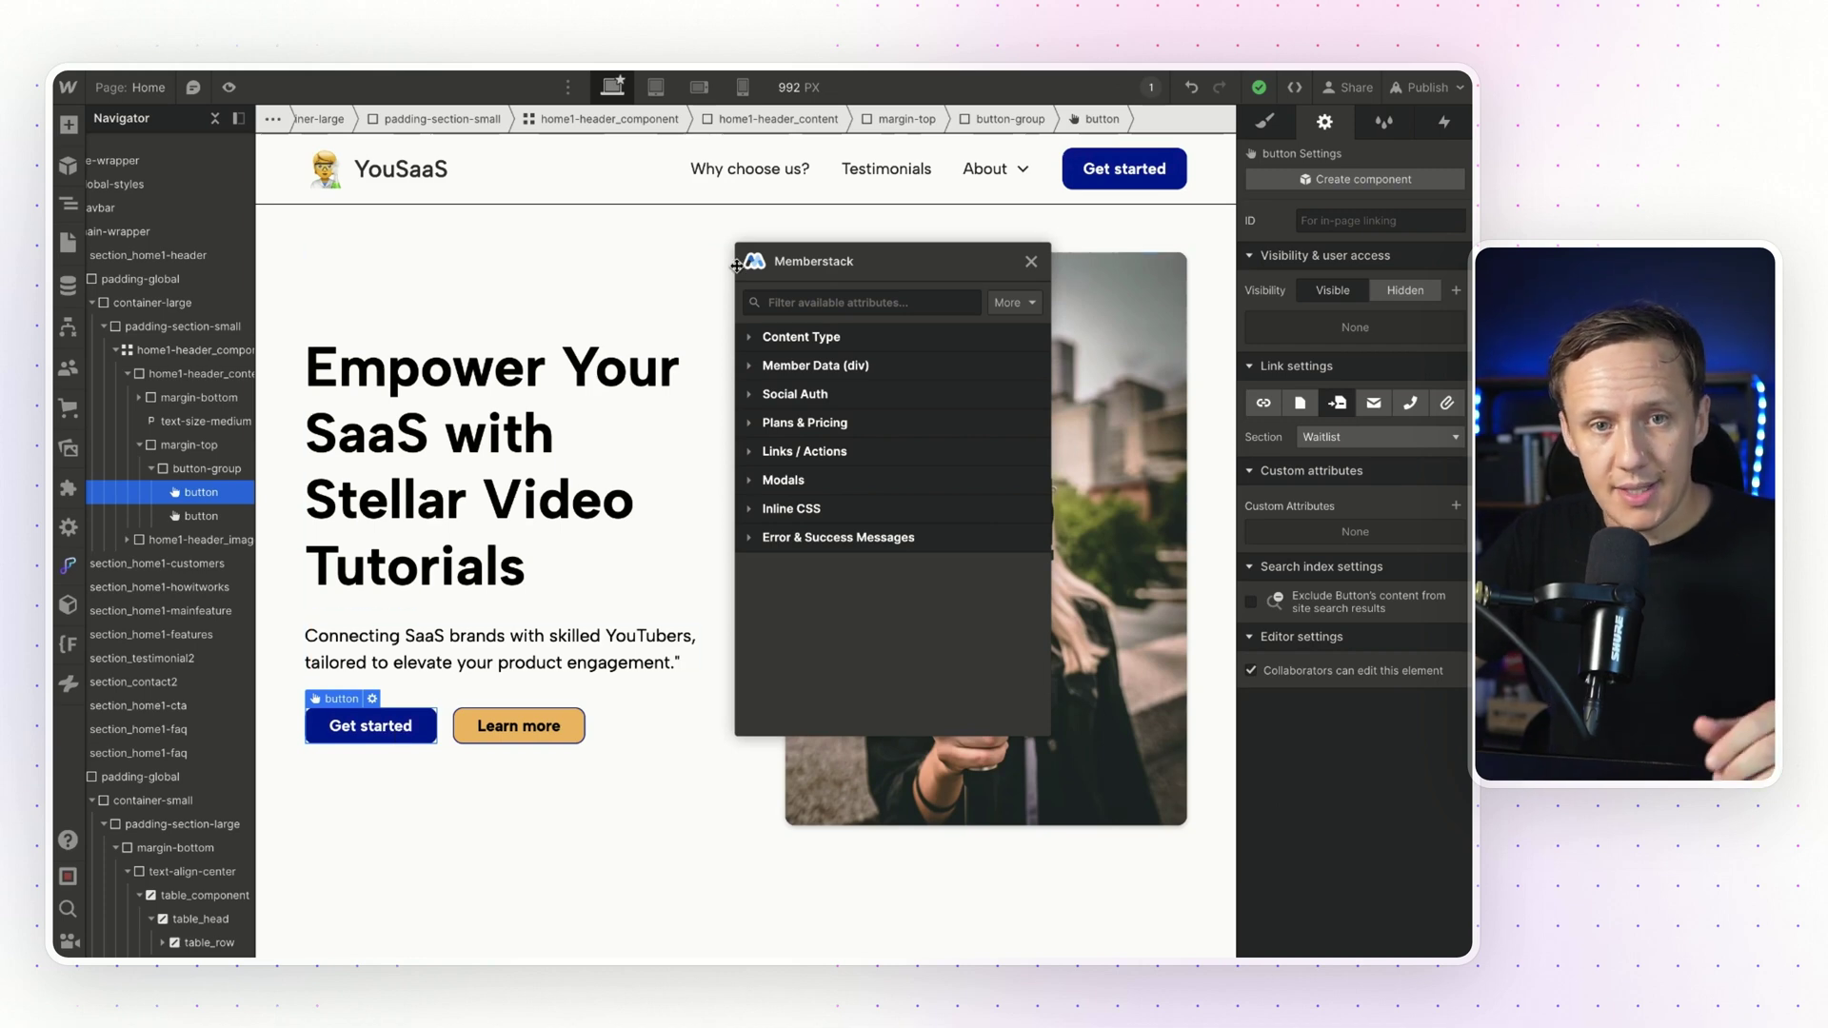
{"action": "left_click", "coordinate": [818, 302]}
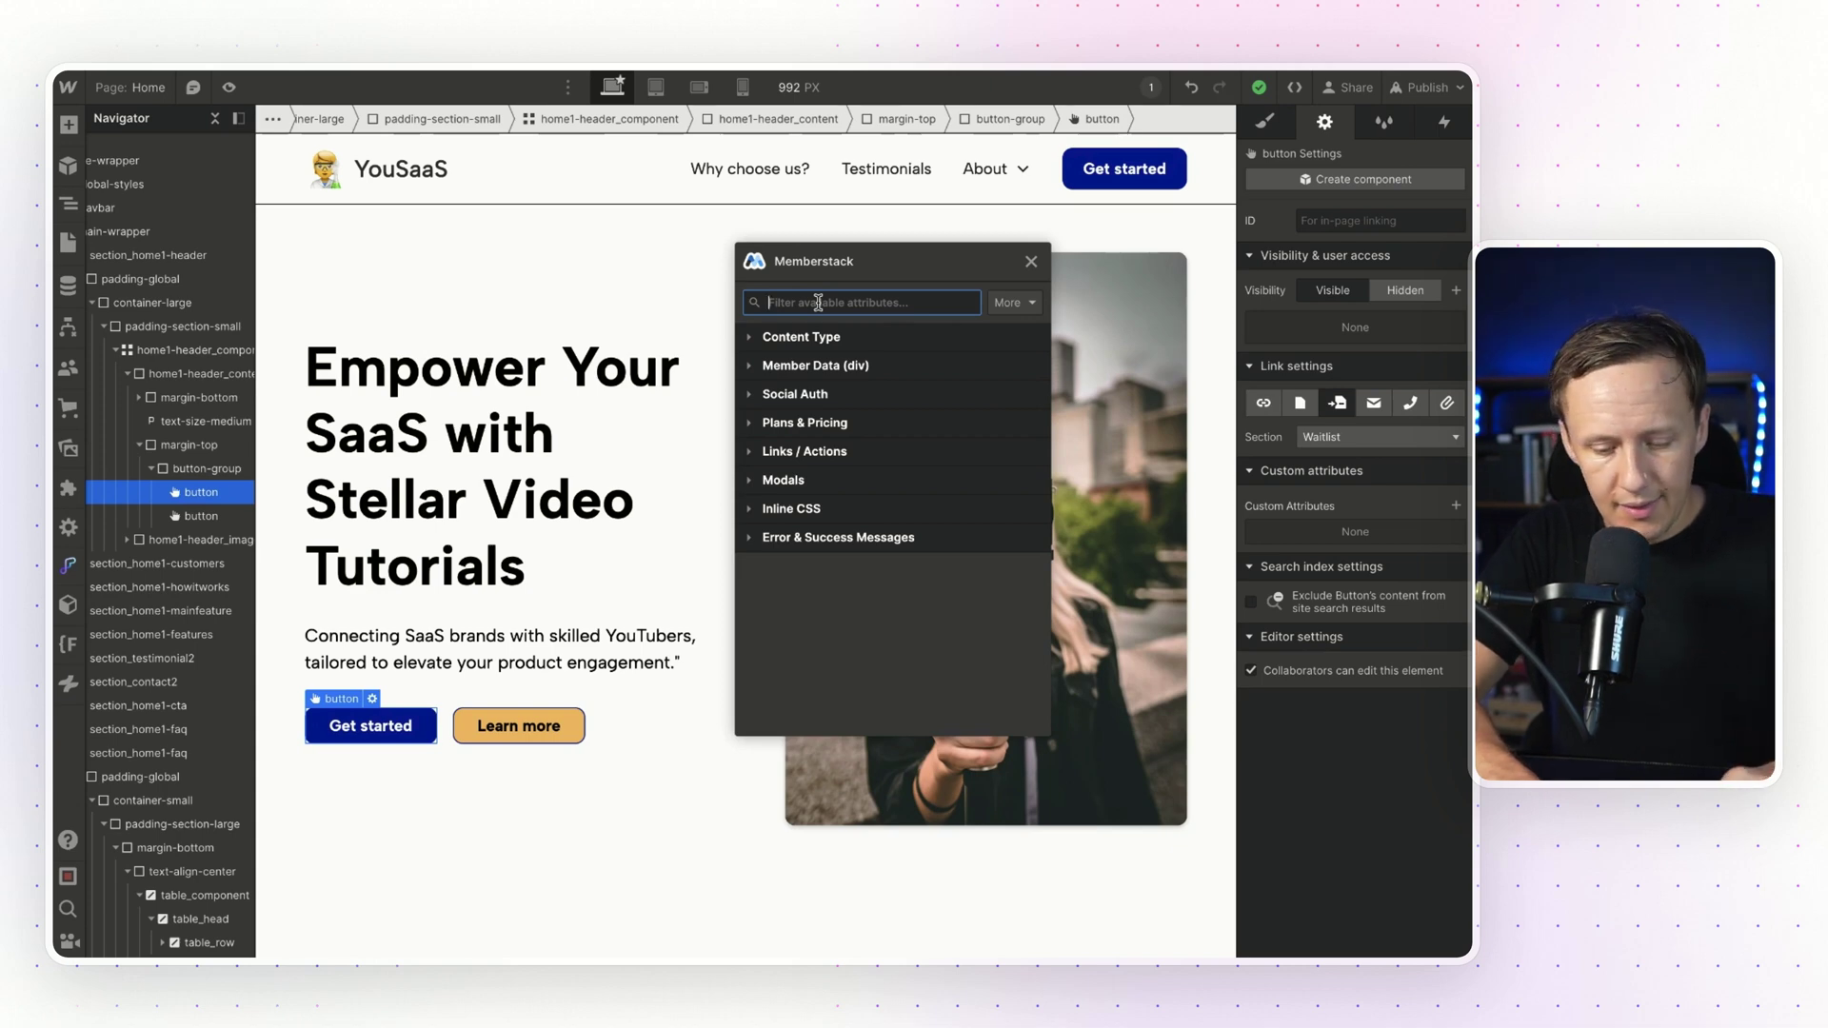
- Filter attributes for 'login', give the button the Login modal, then select section_home1-header
{"action": "type", "text": "login"}
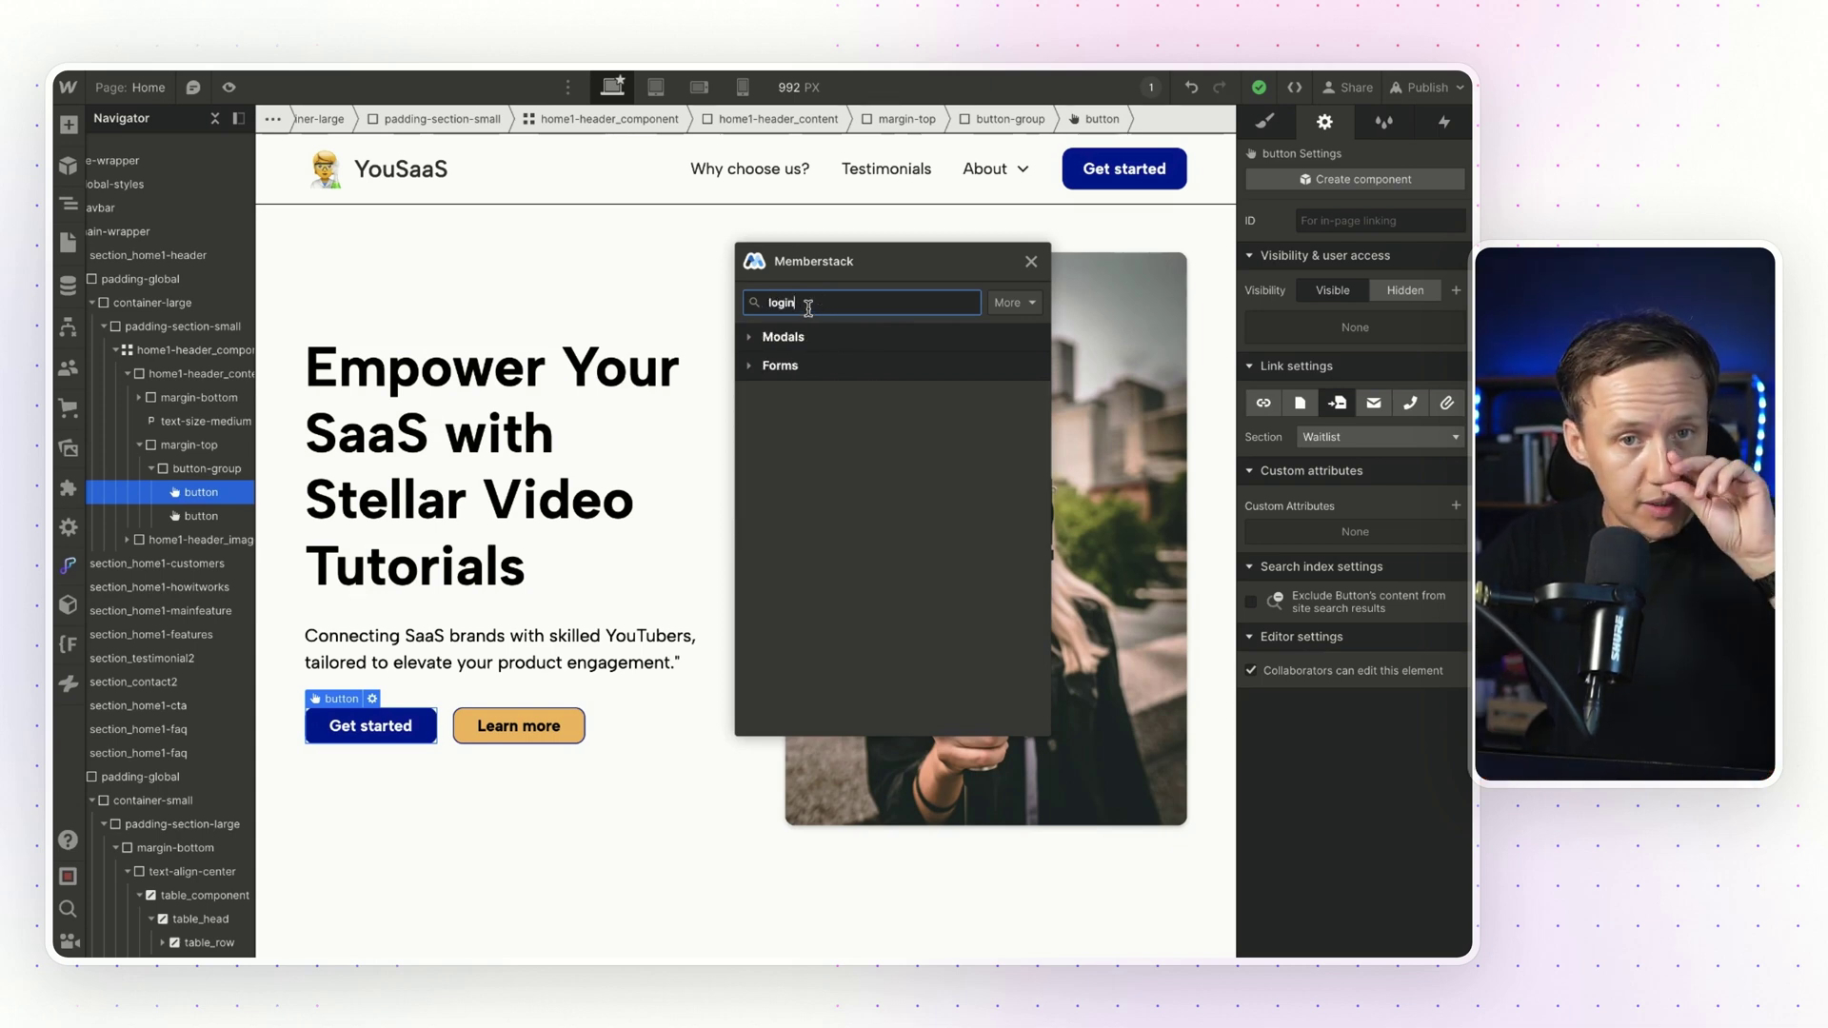
{"action": "left_click", "coordinate": [749, 339]}
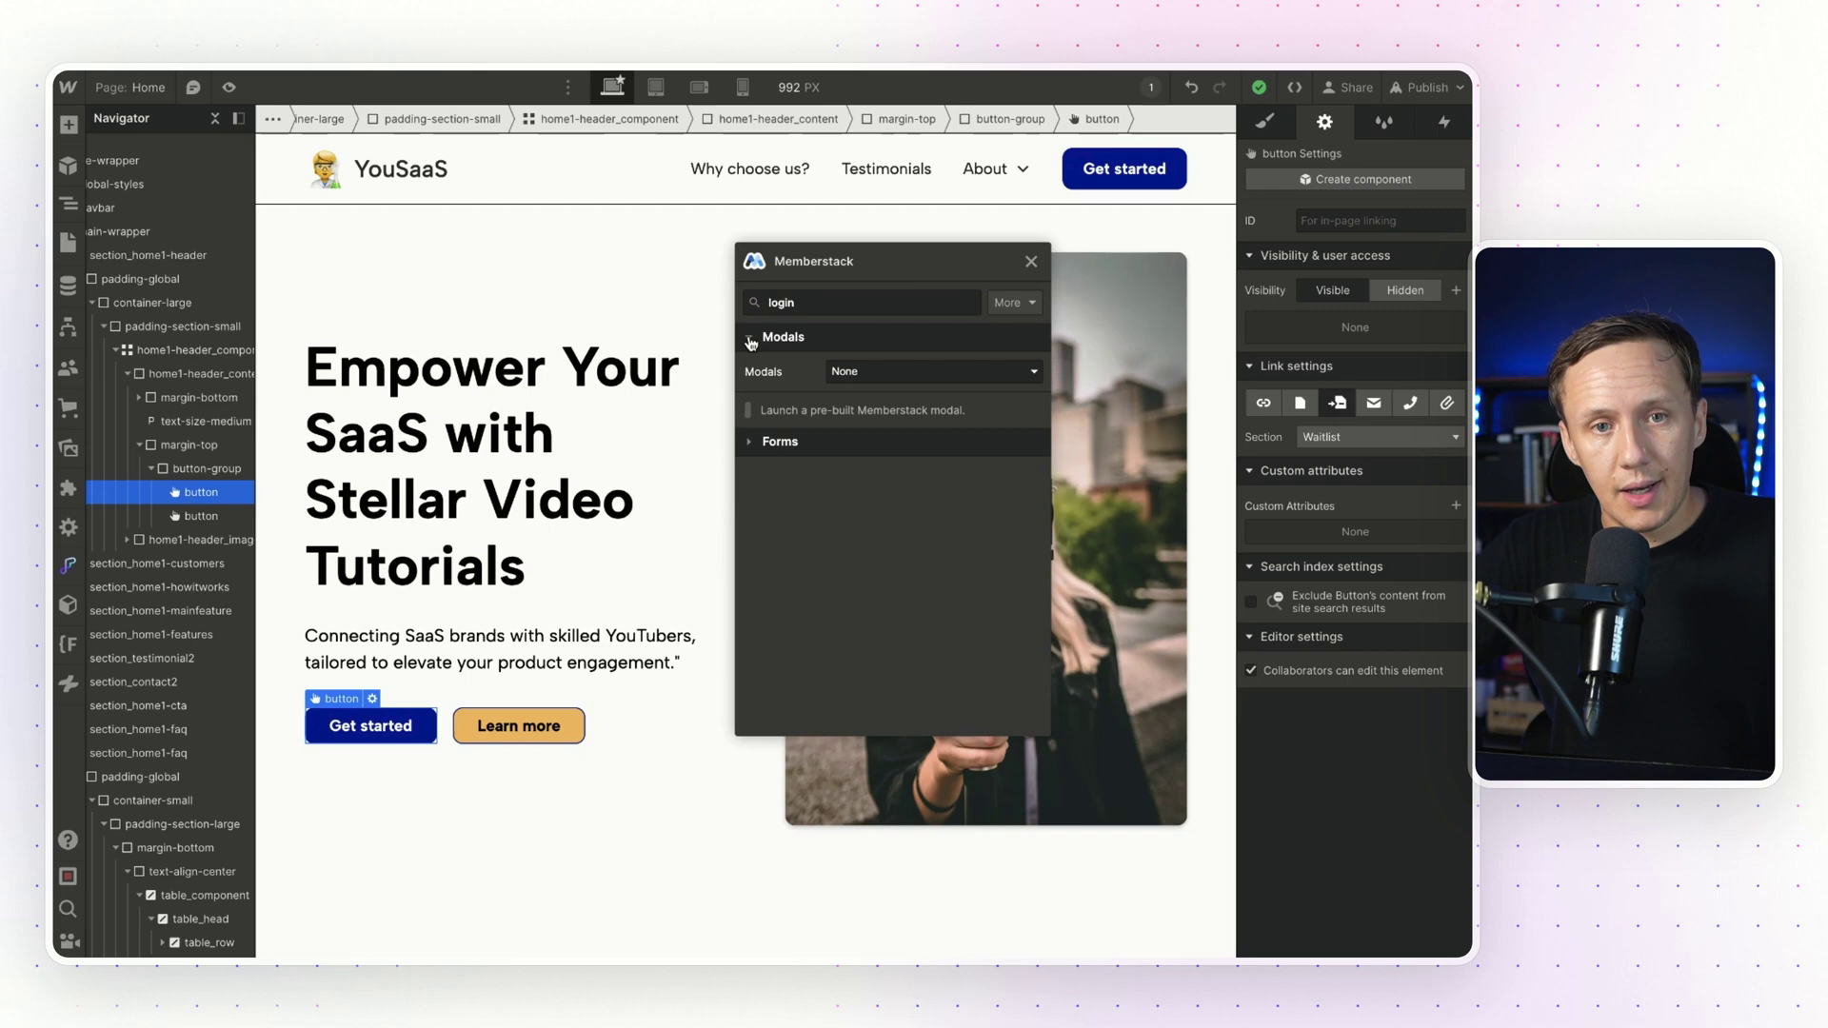
{"action": "left_click", "coordinate": [884, 378]}
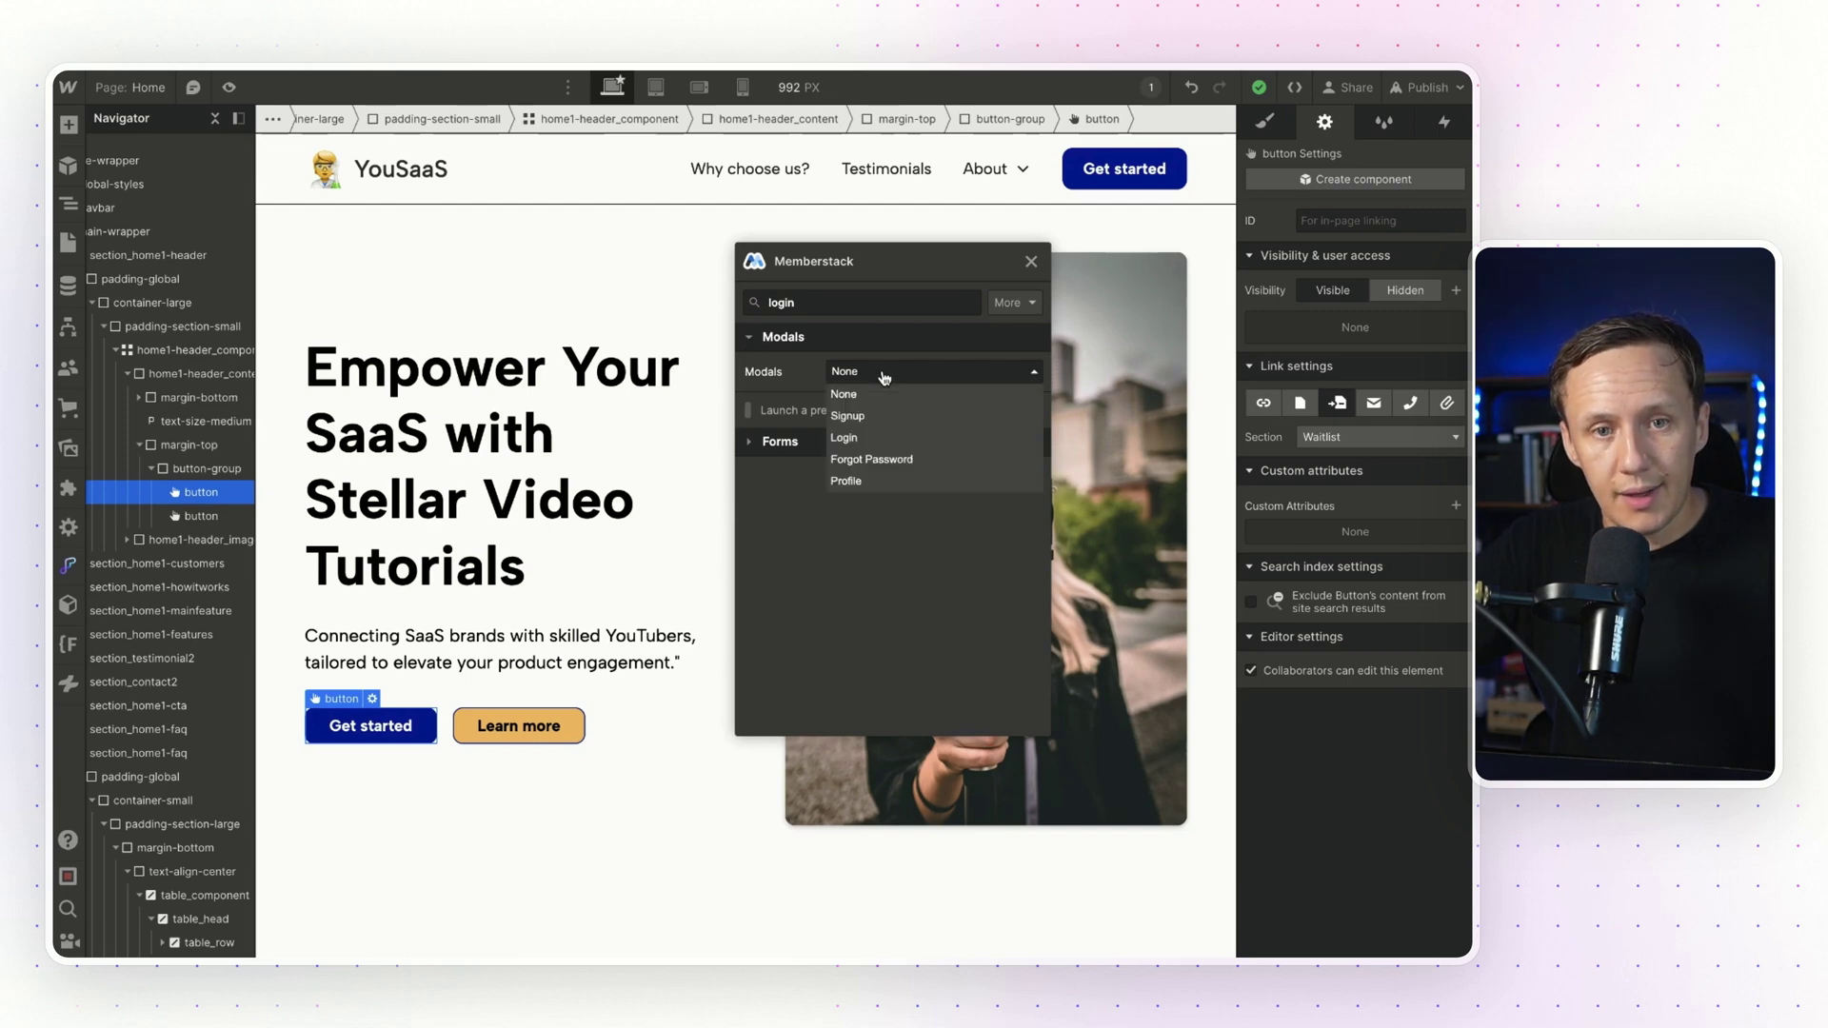
{"action": "left_click", "coordinate": [875, 440]}
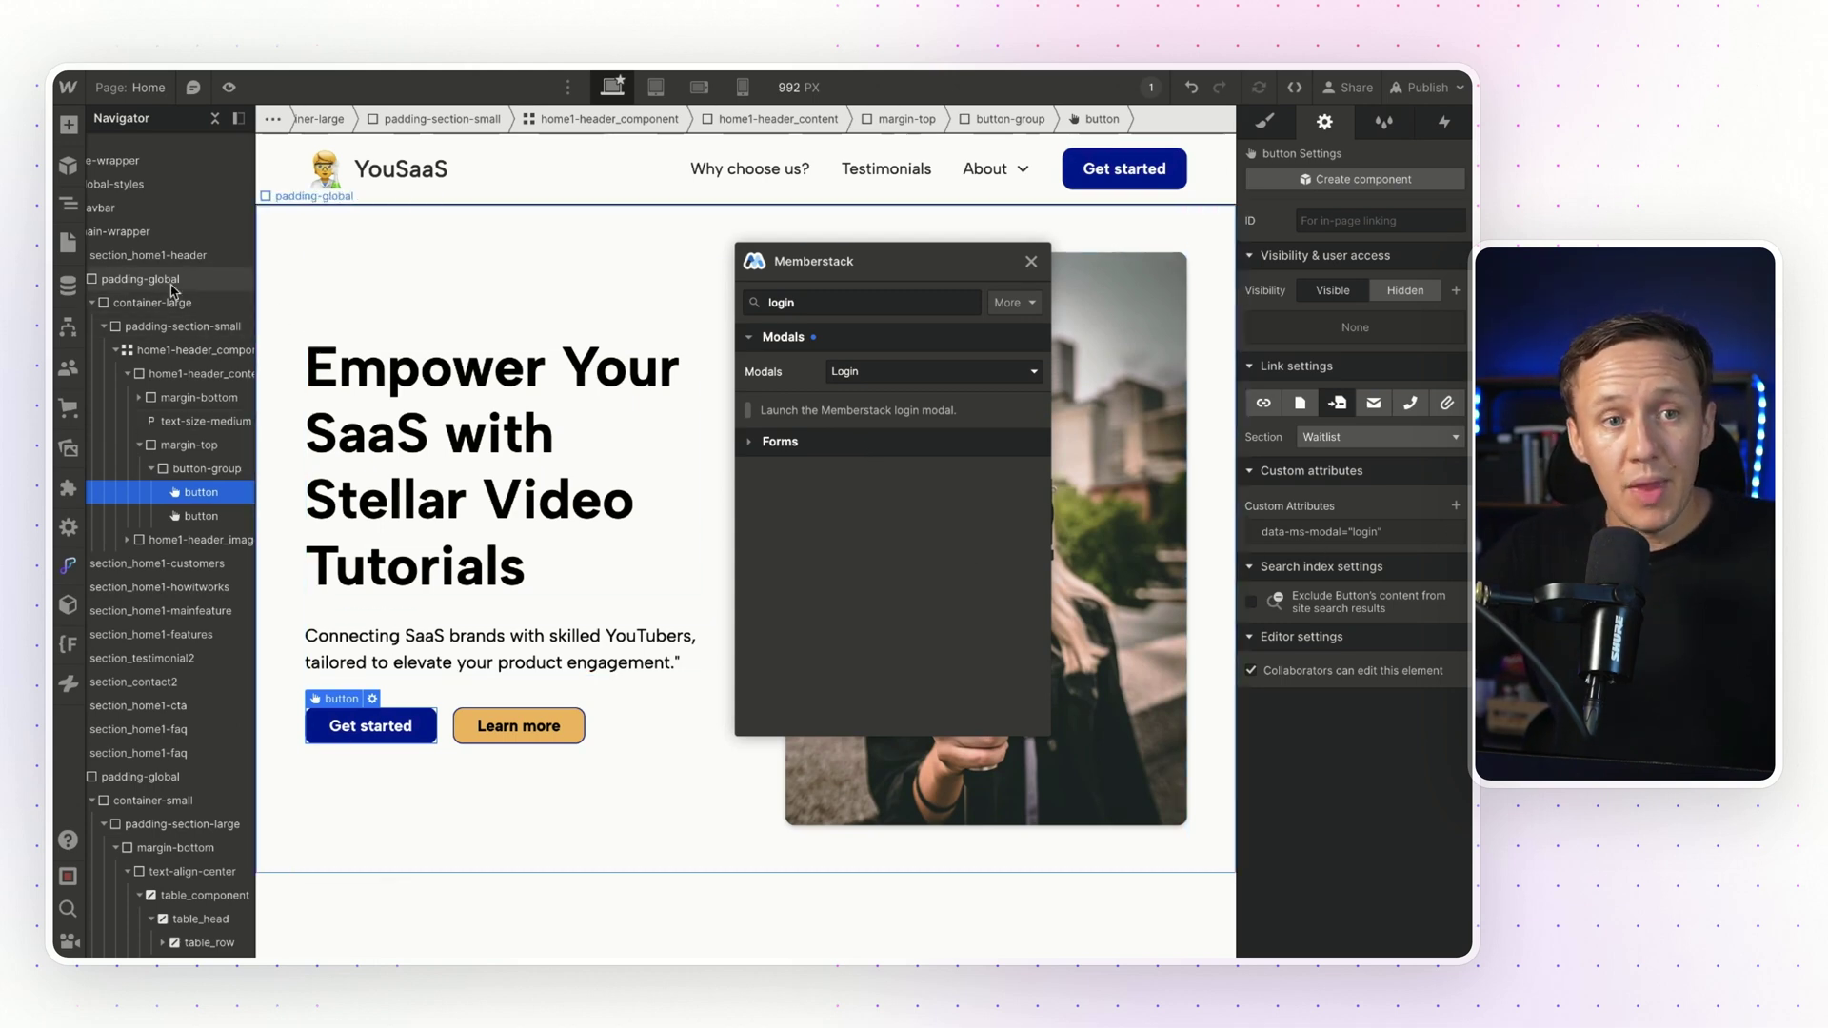
{"action": "left_click", "coordinate": [193, 257]}
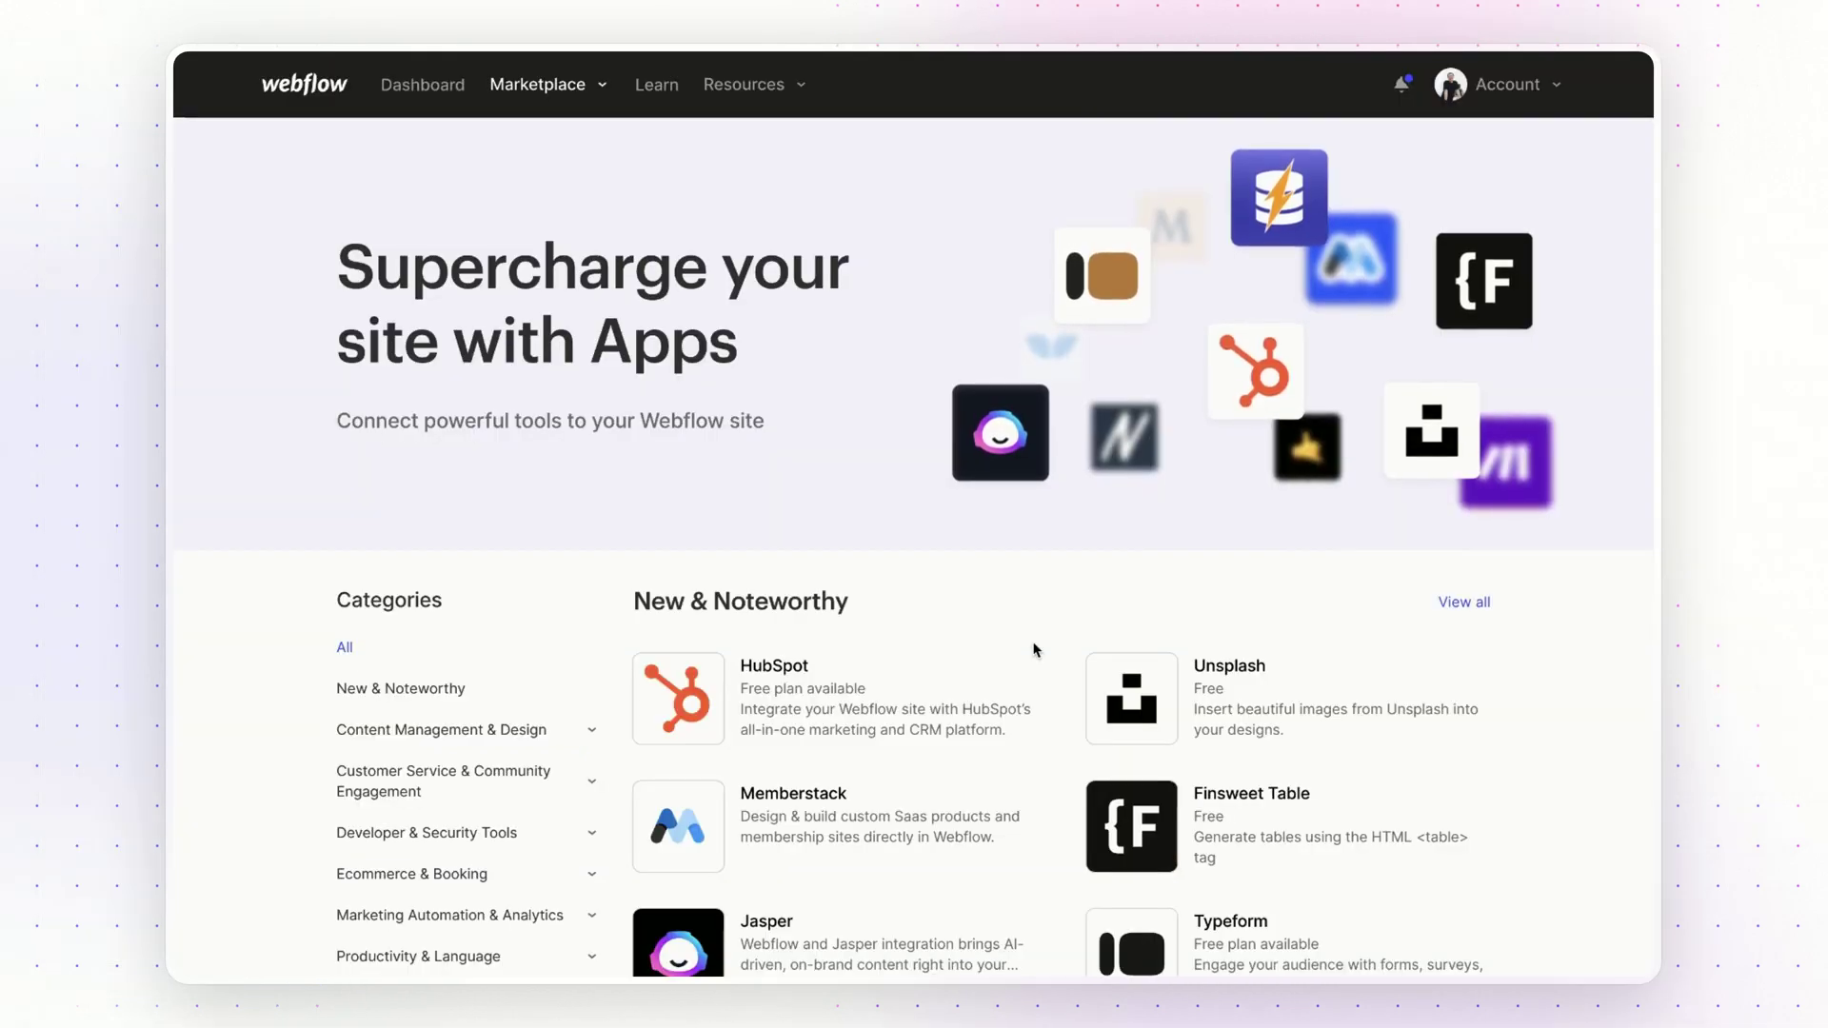
- Scroll down the Marketplace apps list and load more apps
{"action": "scroll", "coordinate": [958, 846], "scroll_direction": "down", "scroll_amount": 1}
{"action": "scroll", "coordinate": [958, 847], "scroll_direction": "down", "scroll_amount": 3}
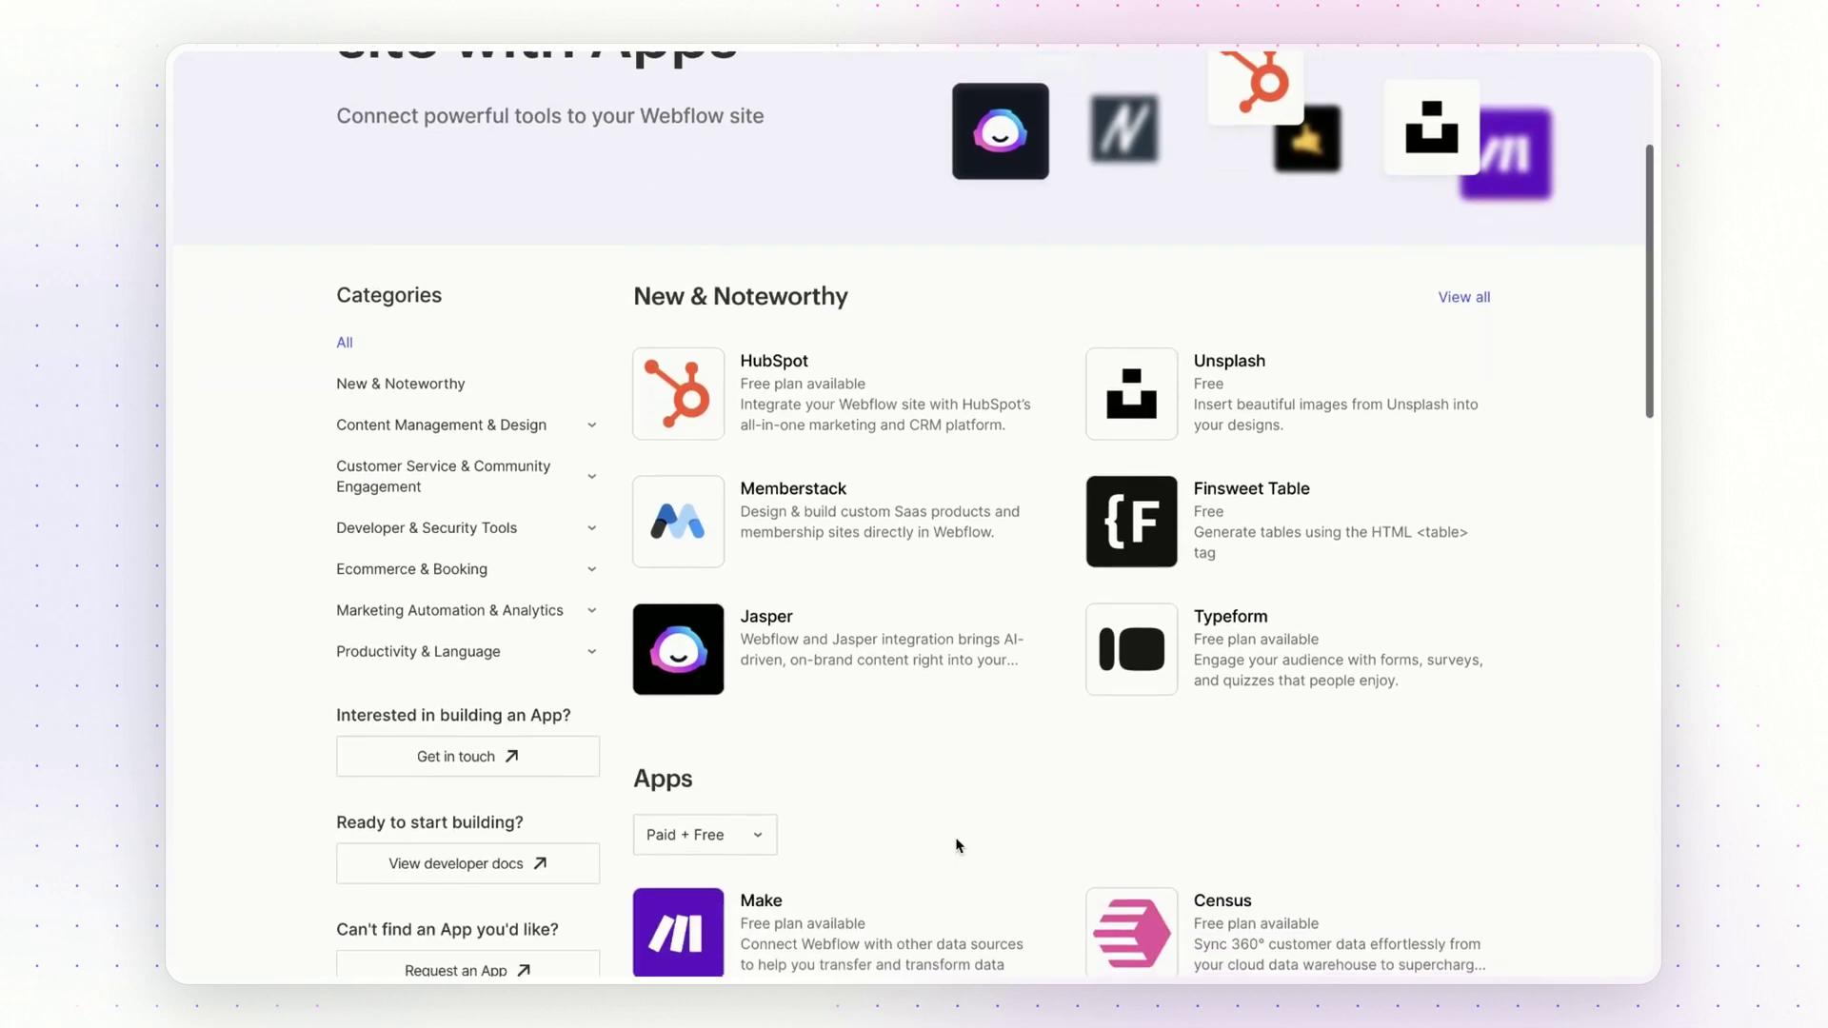
{"action": "scroll", "coordinate": [958, 846], "scroll_direction": "down", "scroll_amount": 4}
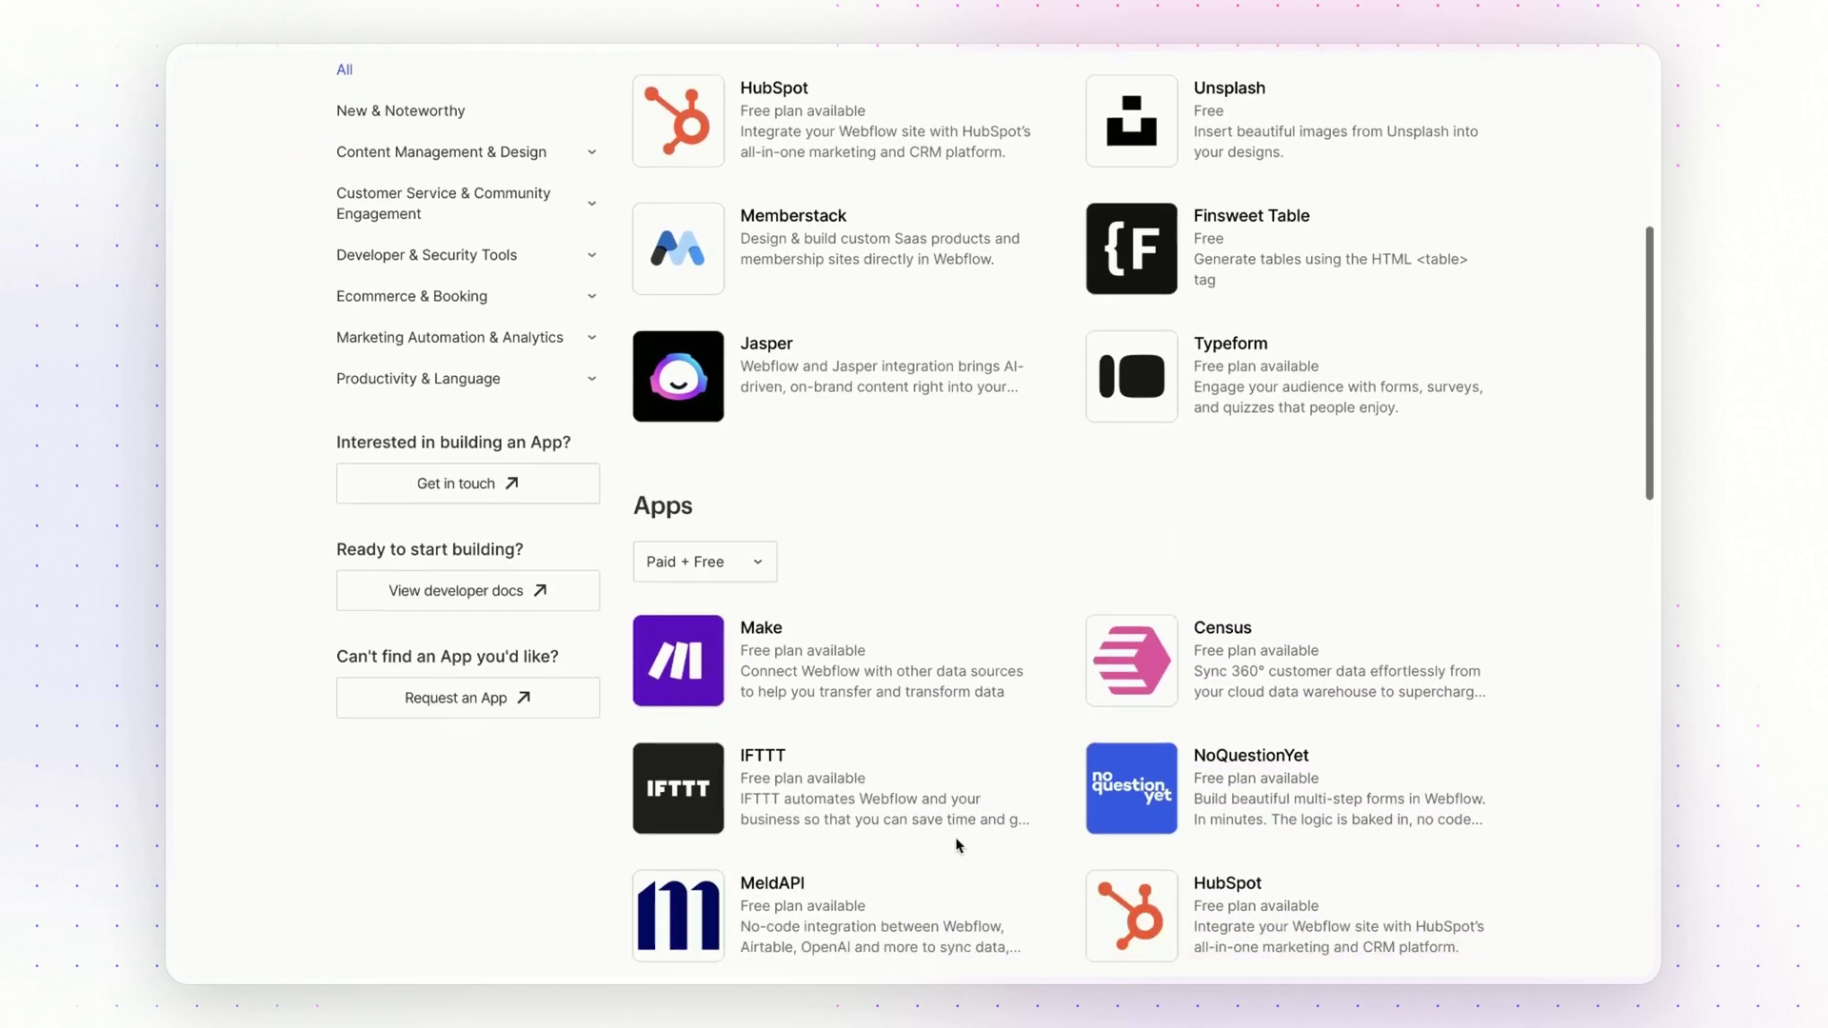
{"action": "scroll", "coordinate": [958, 847], "scroll_direction": "down", "scroll_amount": 2}
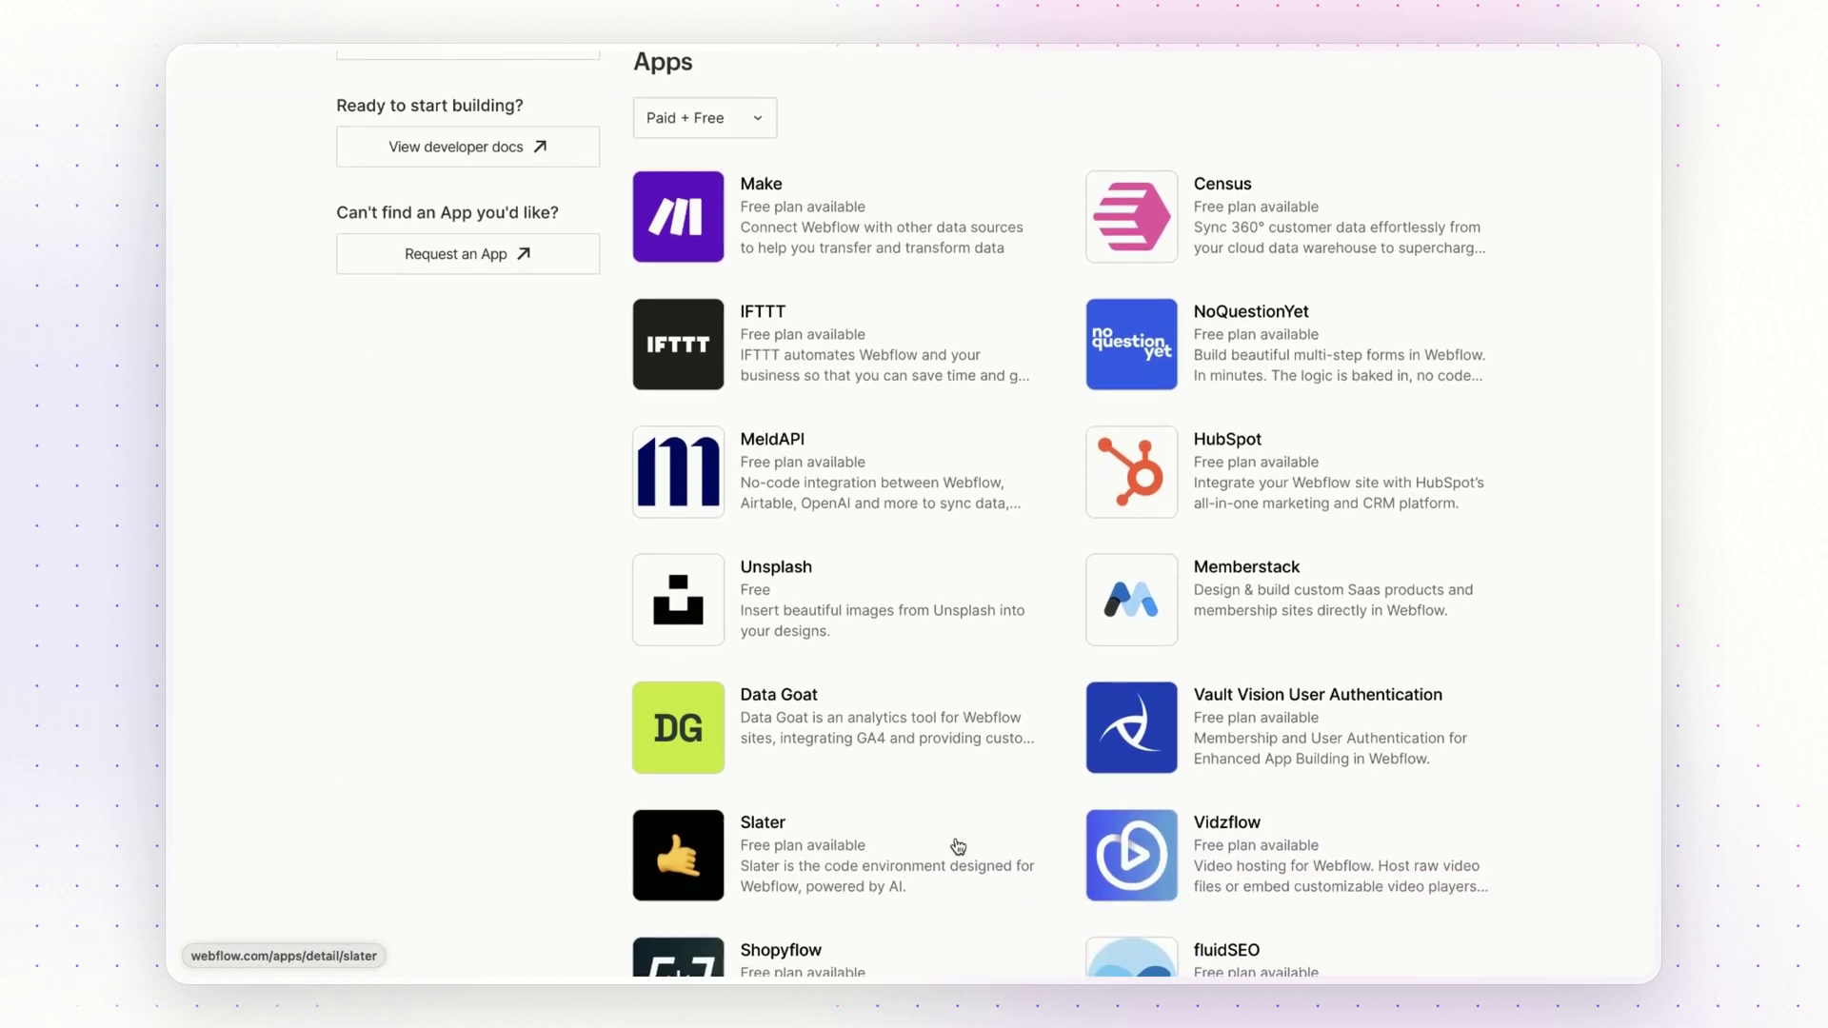
{"action": "scroll", "coordinate": [958, 846], "scroll_direction": "down", "scroll_amount": 5}
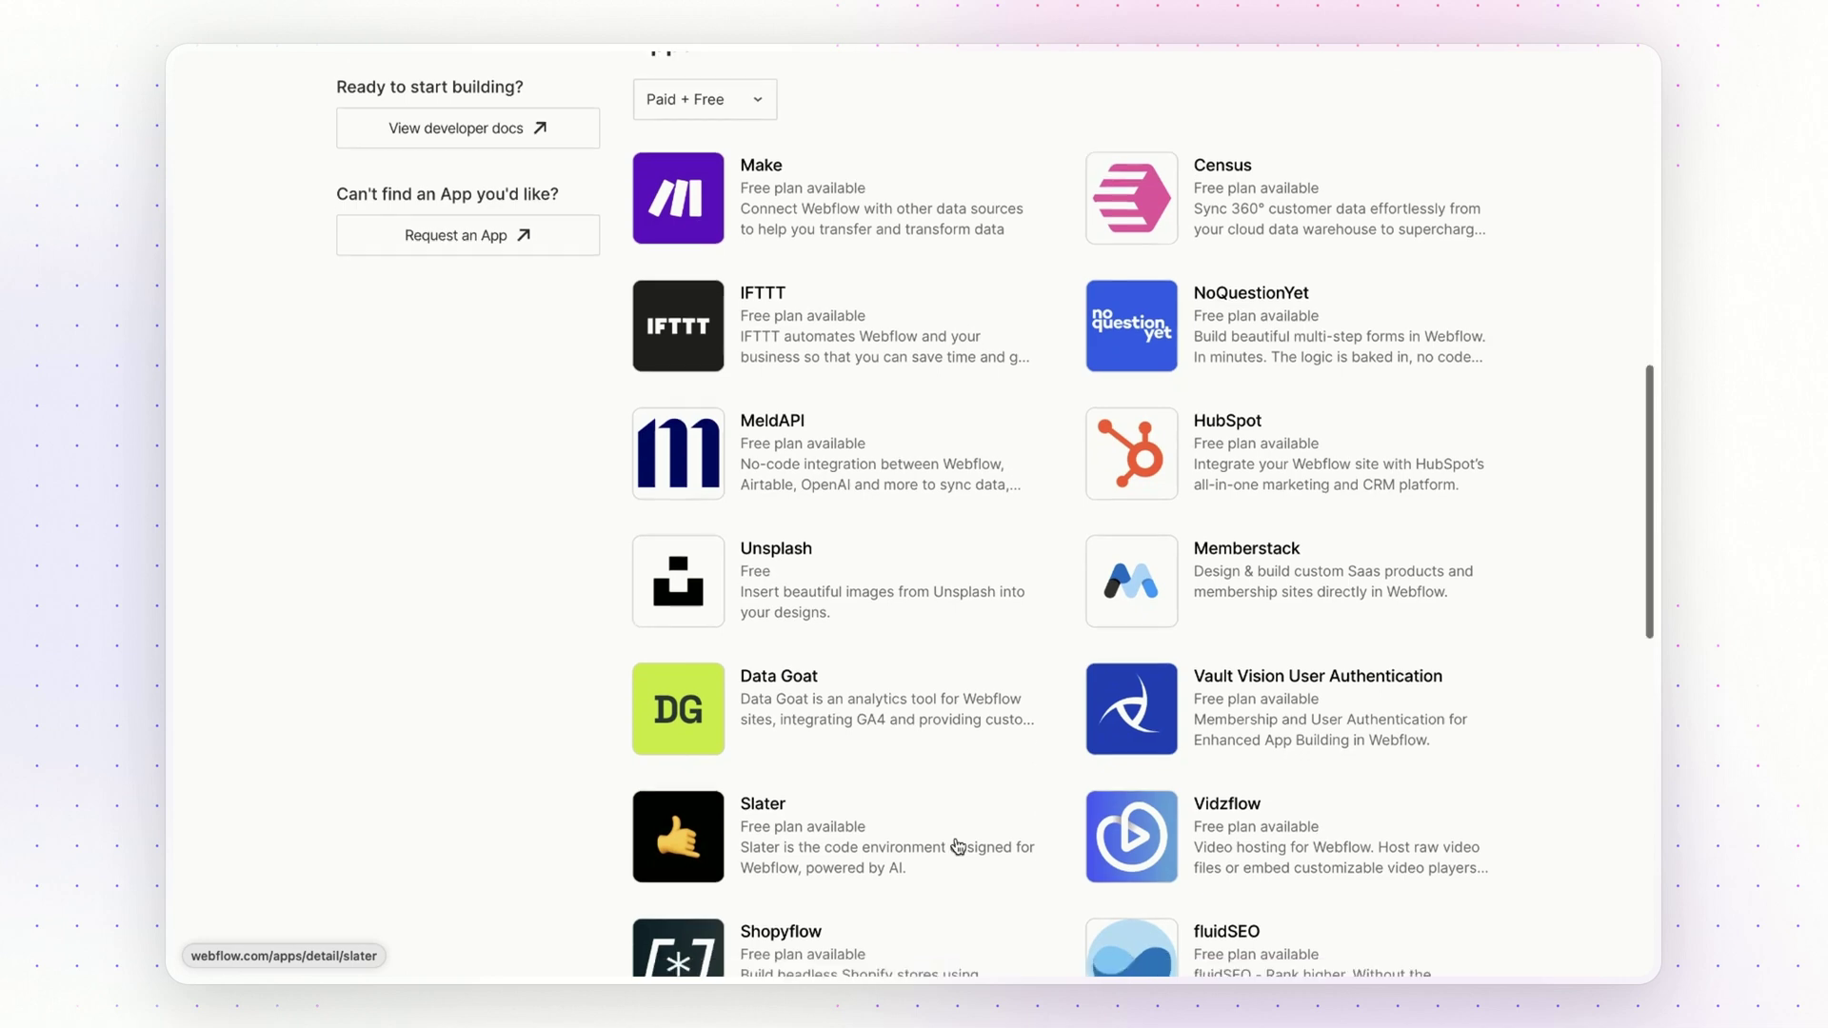
{"action": "scroll", "coordinate": [958, 846], "scroll_direction": "down", "scroll_amount": 1}
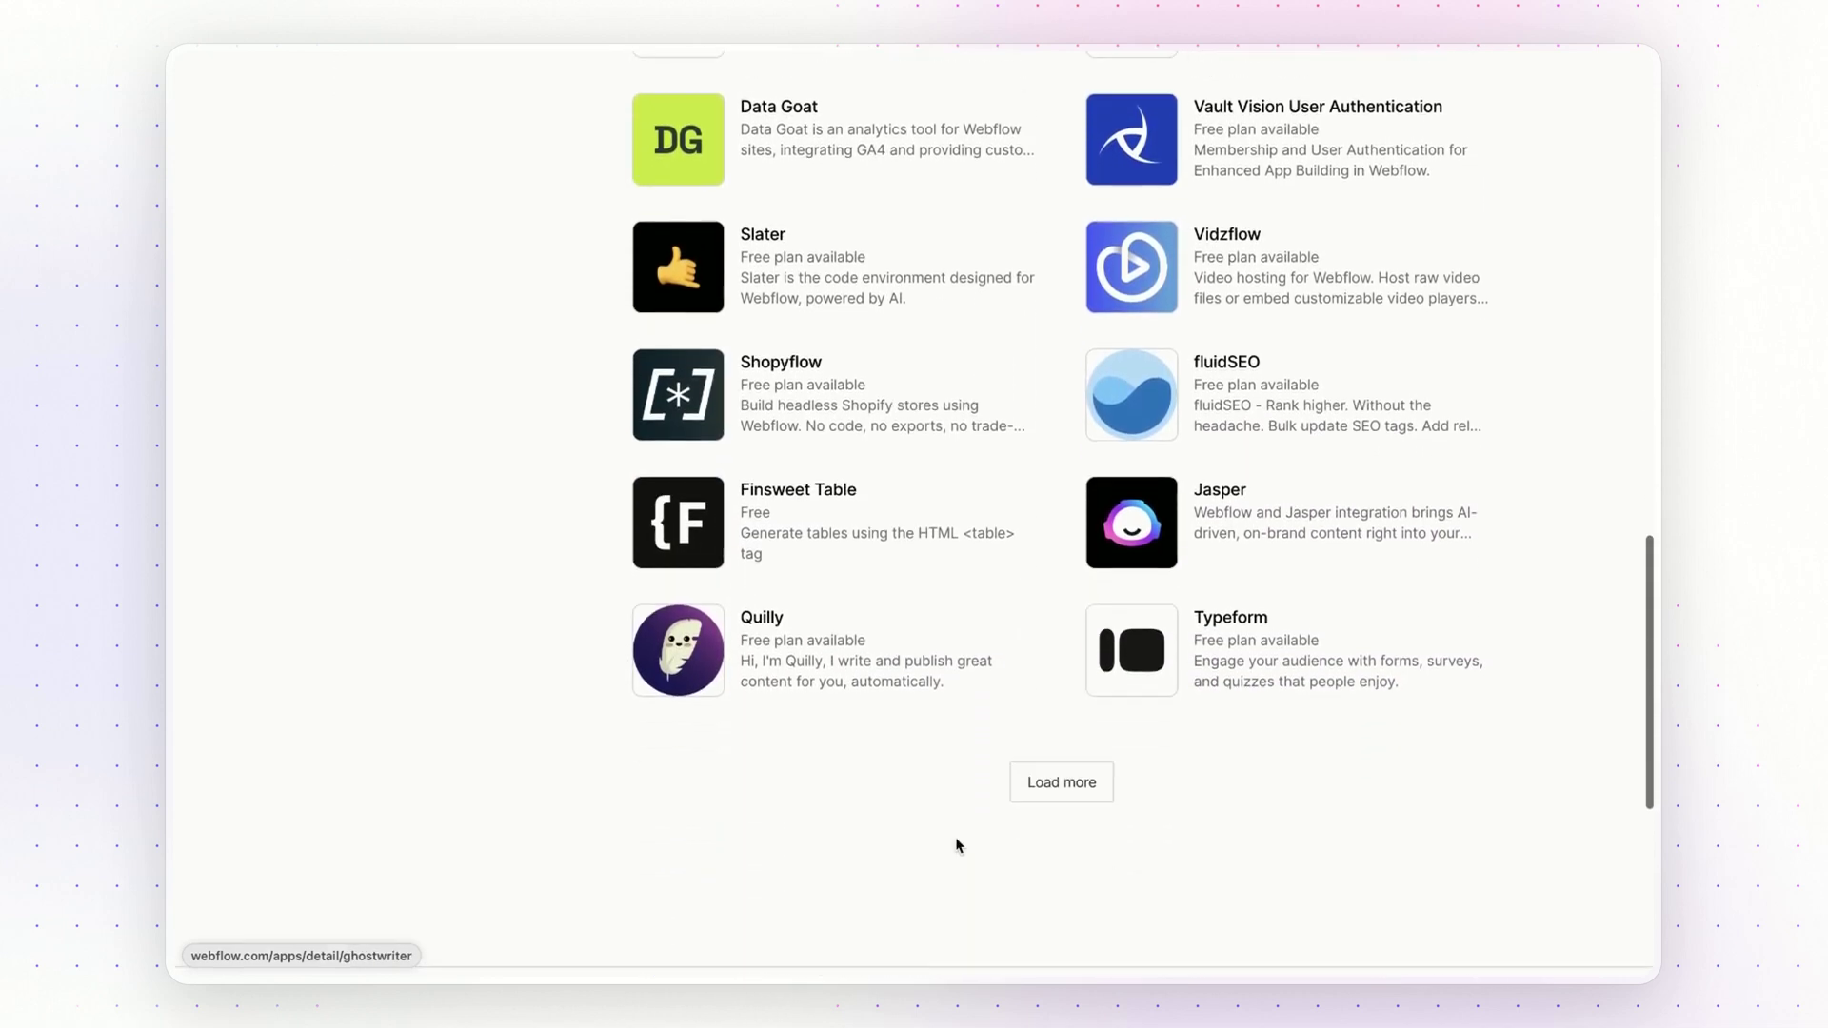
{"action": "left_click", "coordinate": [1048, 791]}
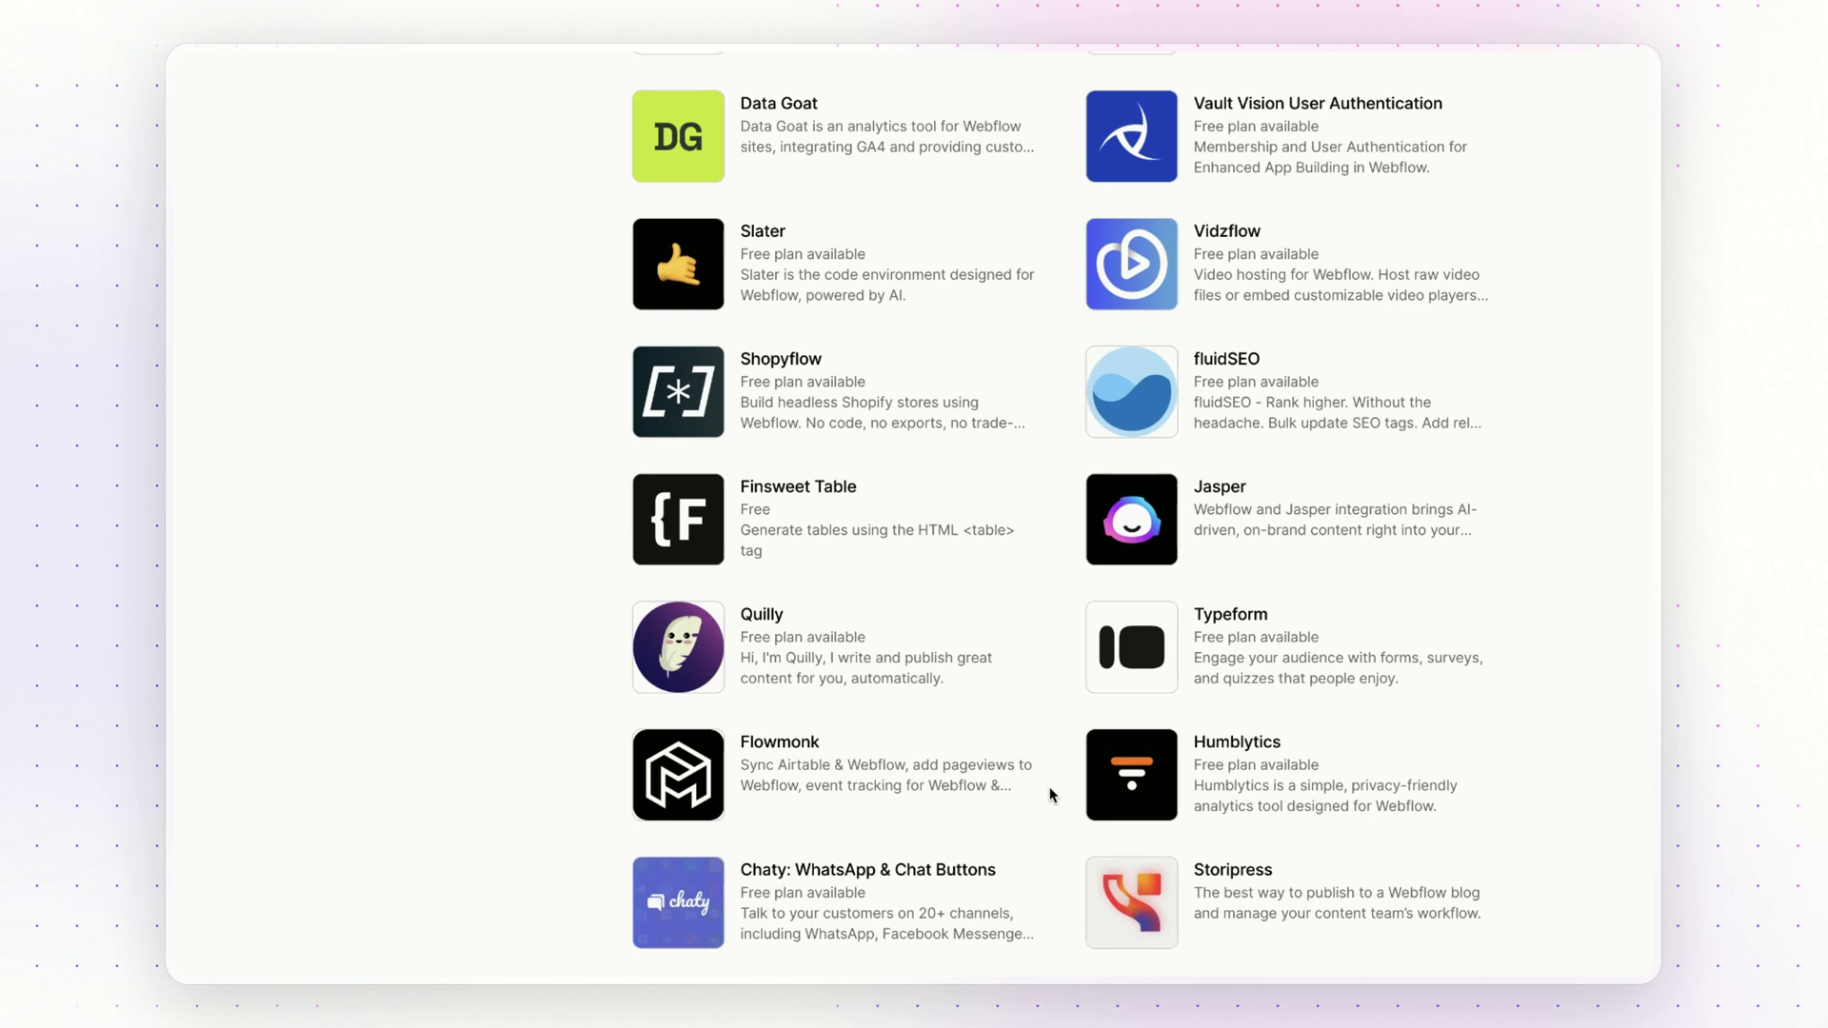
{"action": "scroll", "coordinate": [1050, 786], "scroll_direction": "down", "scroll_amount": 4}
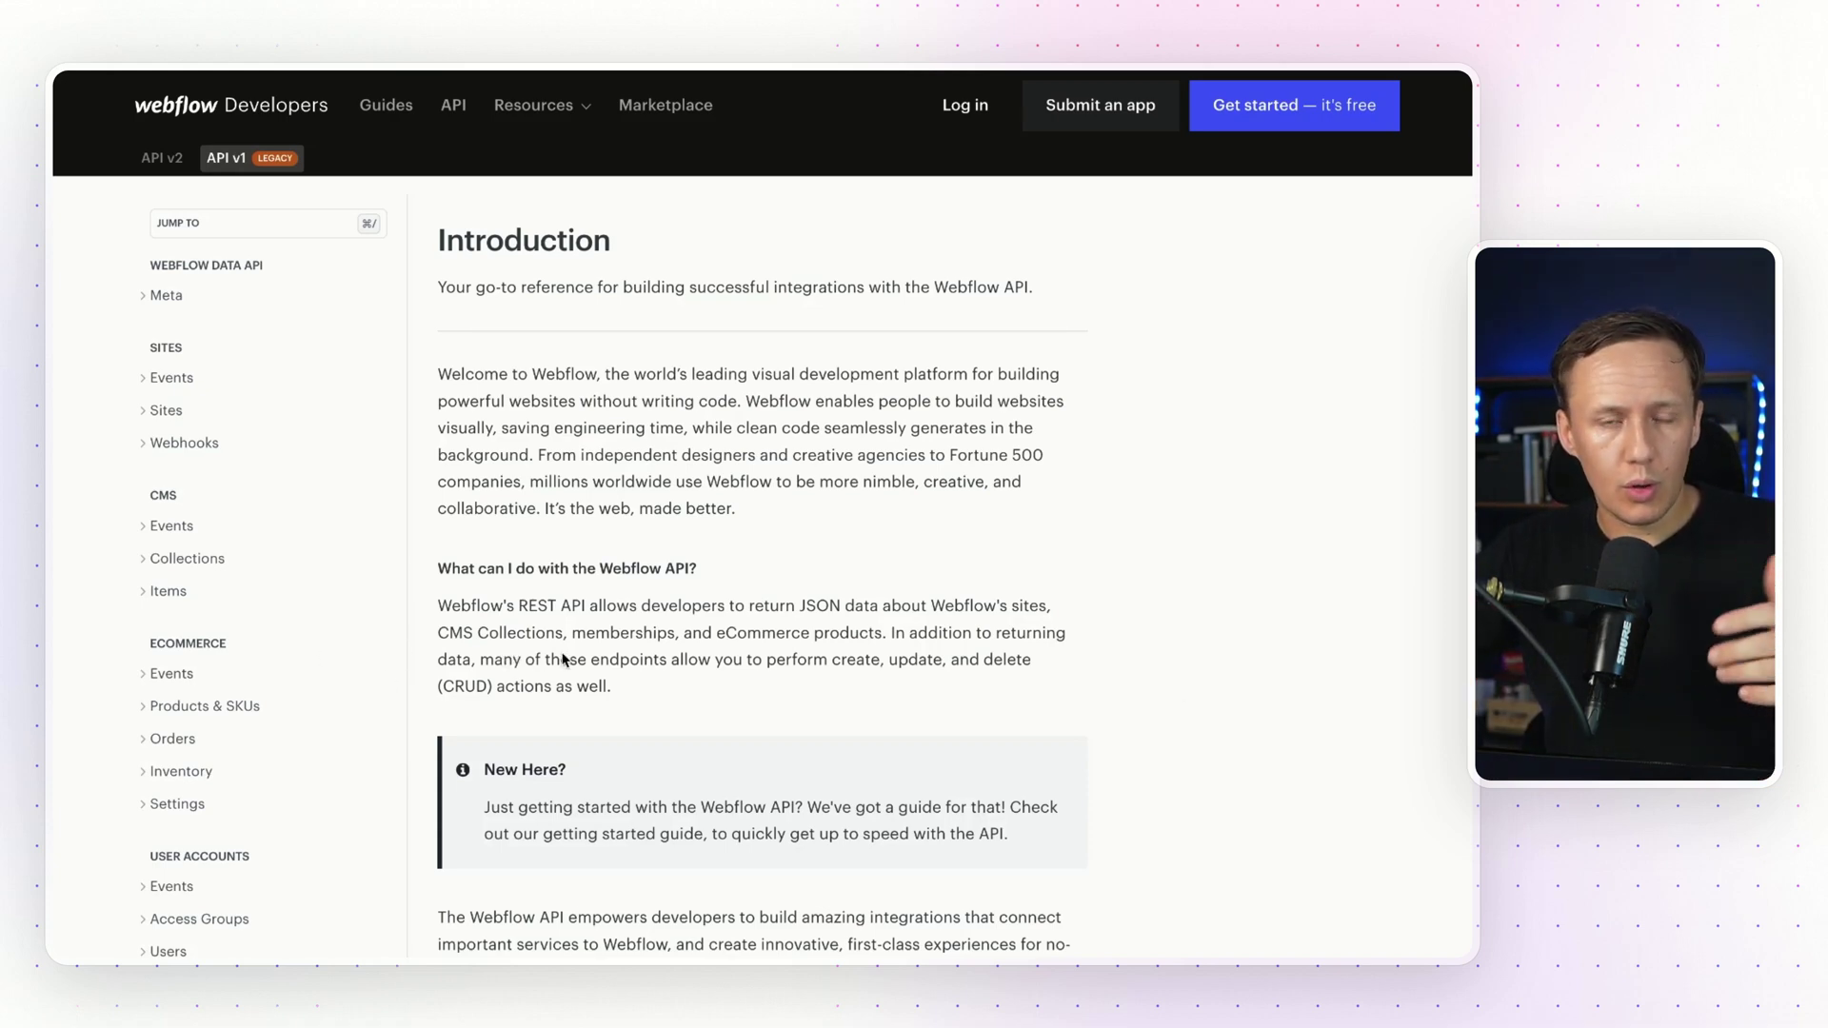
- Scroll the API v1 Introduction page and expand the Sites events reference in the sidebar
{"action": "scroll", "coordinate": [624, 667], "scroll_direction": "down", "scroll_amount": 3}
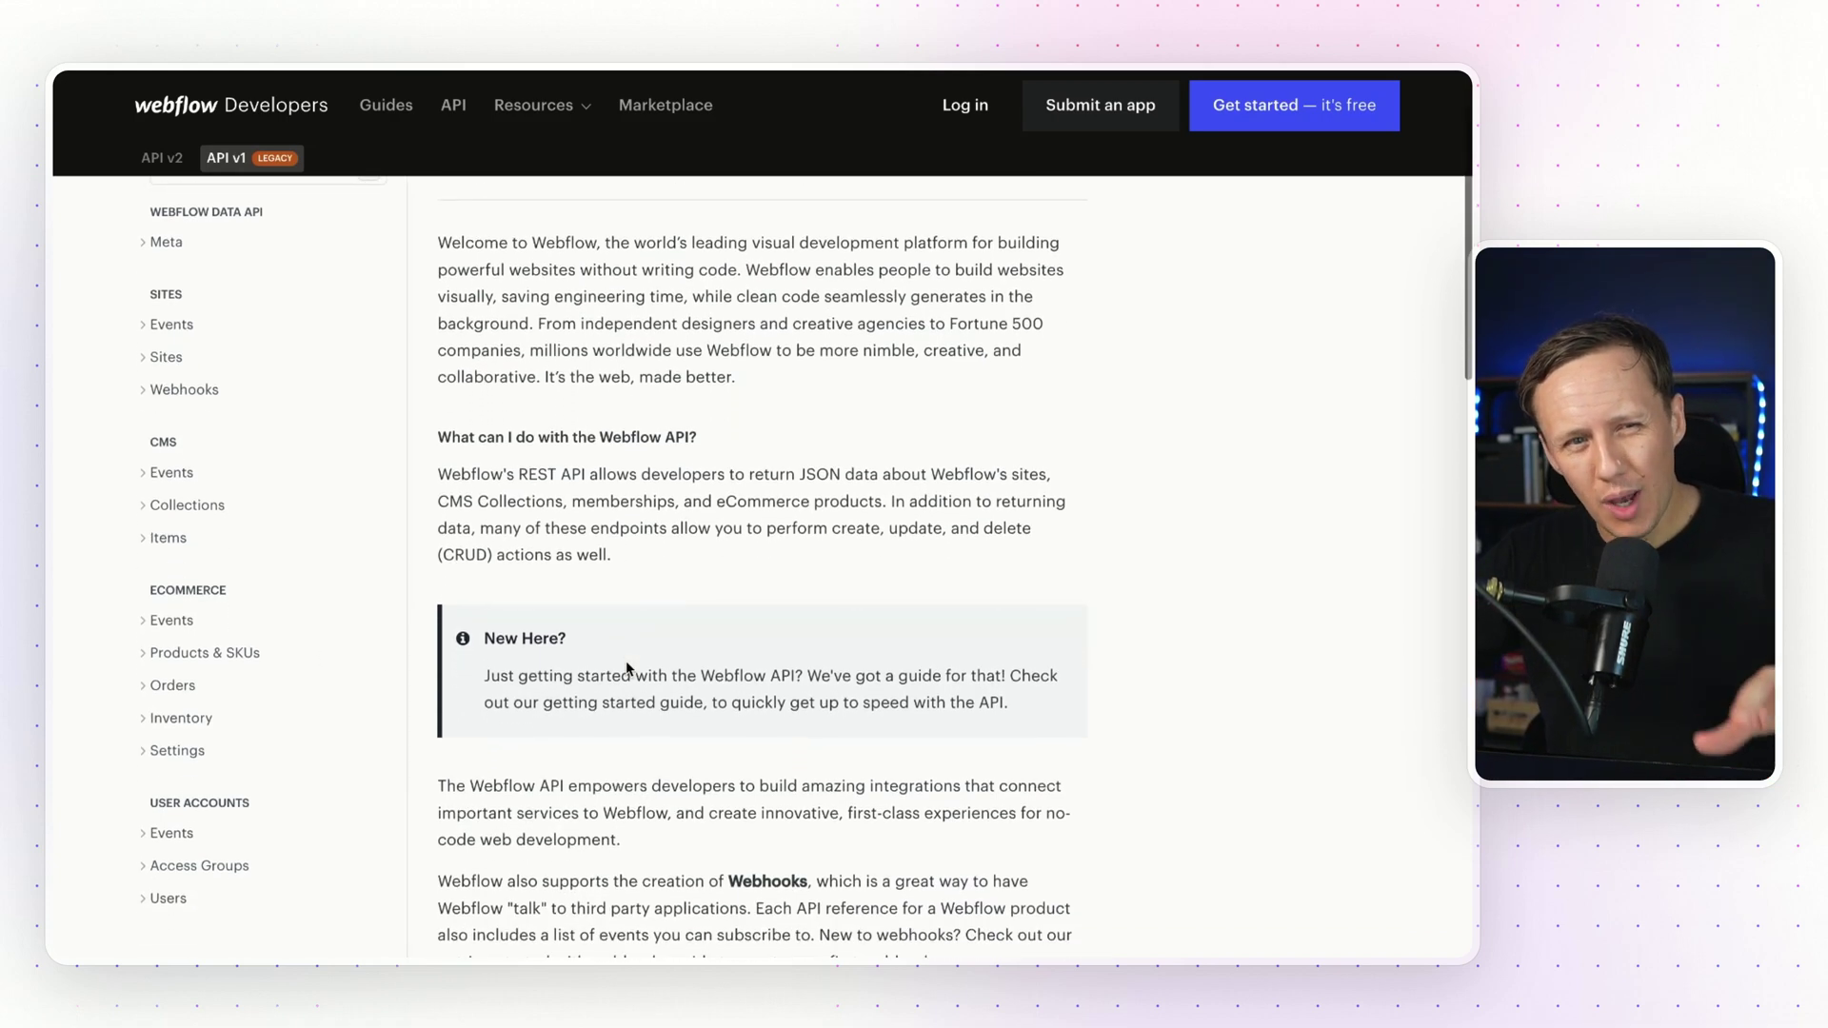
{"action": "scroll", "coordinate": [626, 667], "scroll_direction": "up", "scroll_amount": 3}
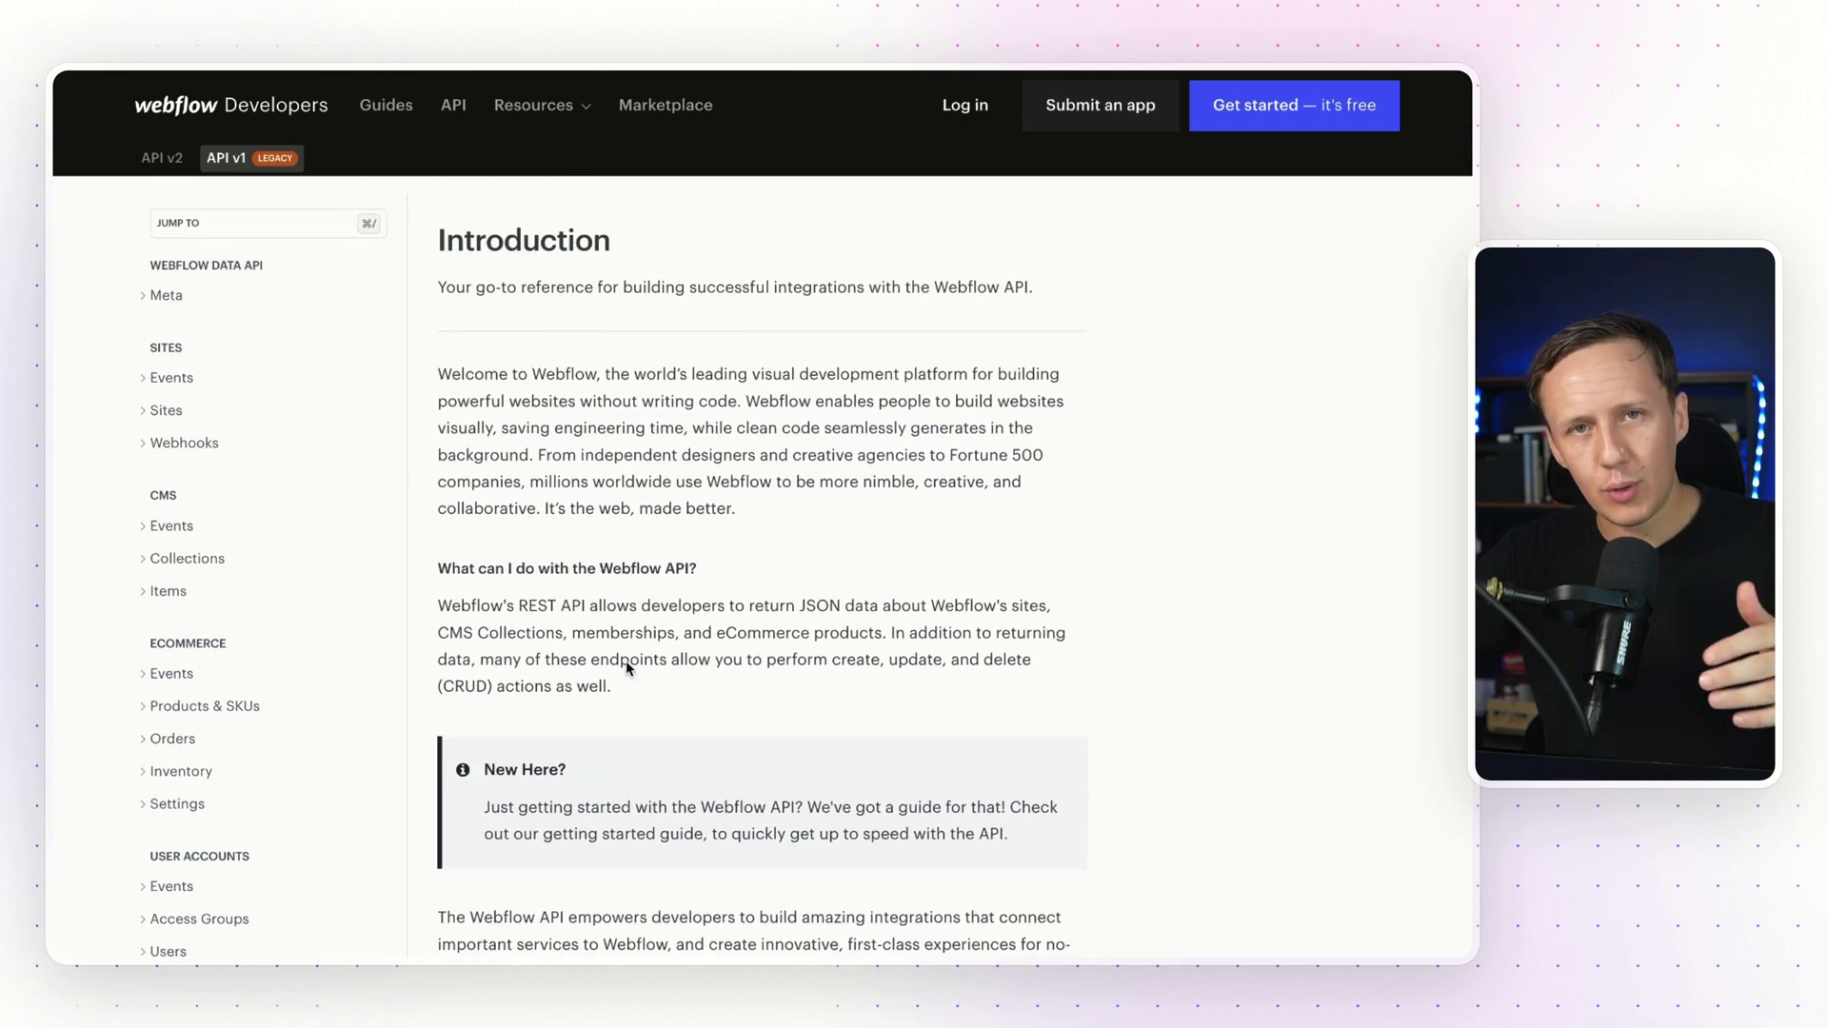
{"action": "scroll", "coordinate": [265, 600], "scroll_direction": "down", "scroll_amount": 5}
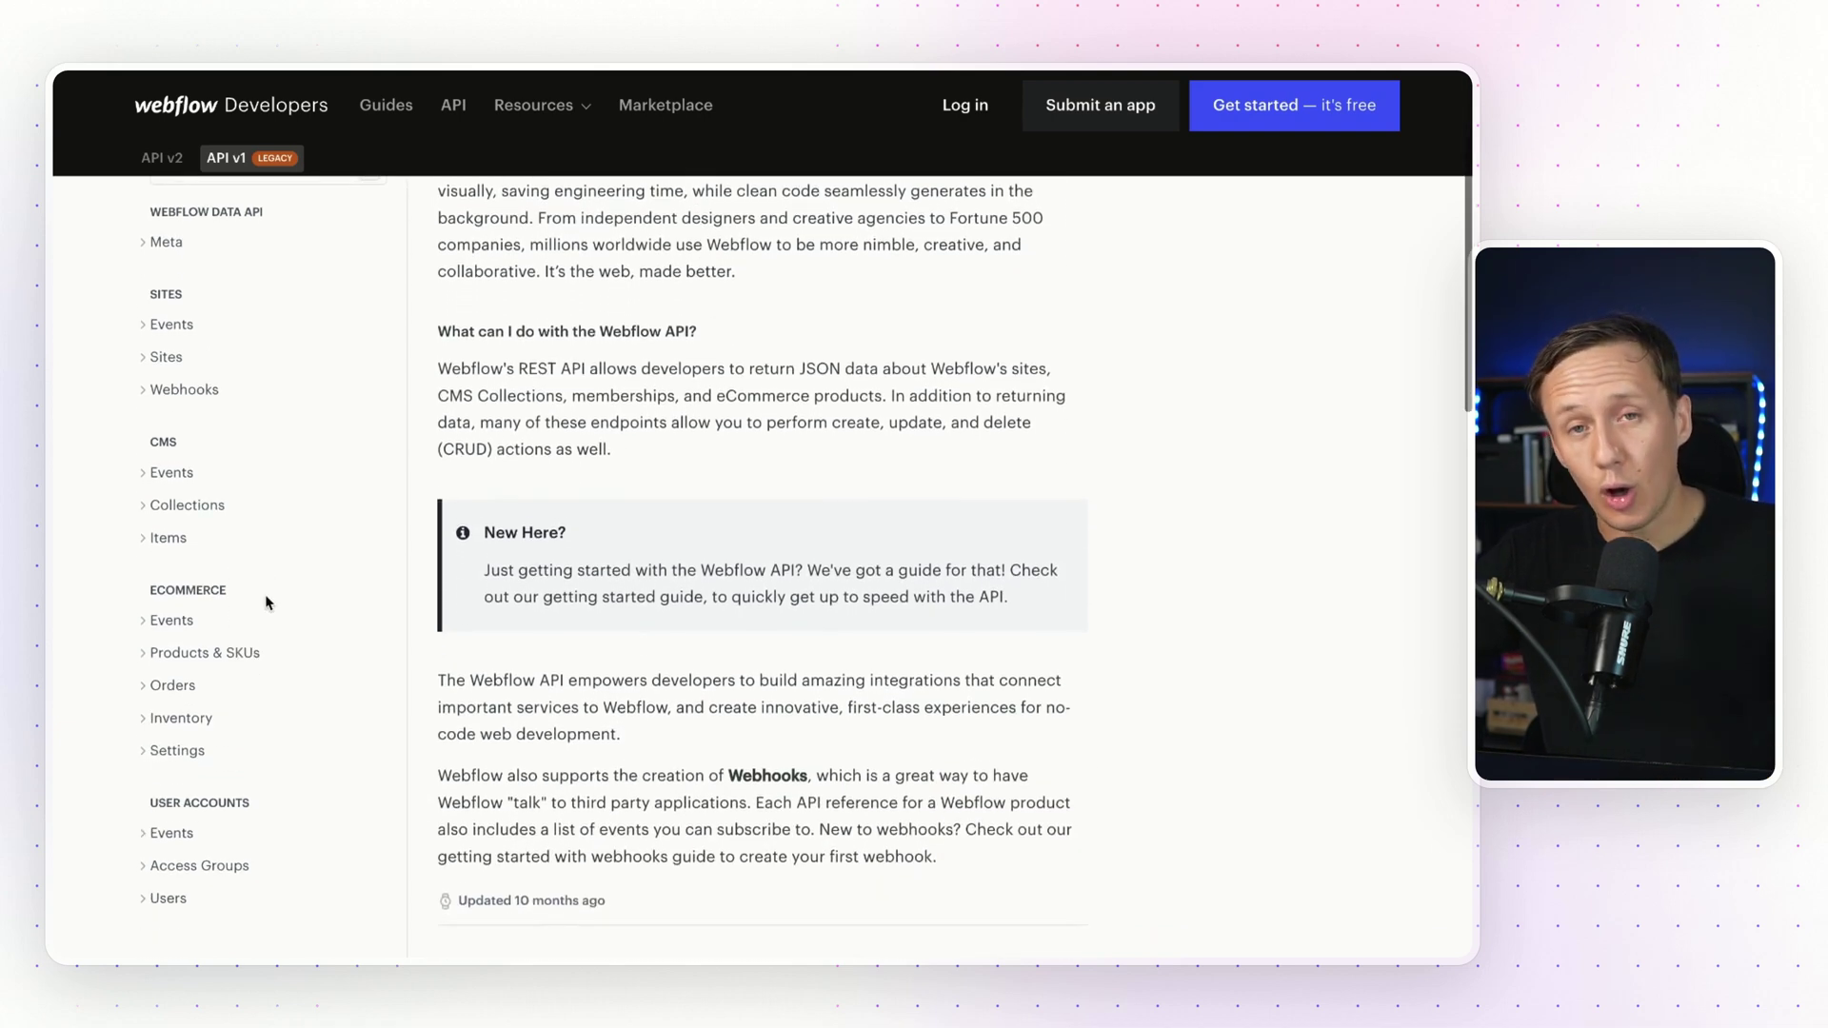
{"action": "scroll", "coordinate": [266, 600], "scroll_direction": "up", "scroll_amount": 3}
{"action": "scroll", "coordinate": [265, 594], "scroll_direction": "up", "scroll_amount": 1}
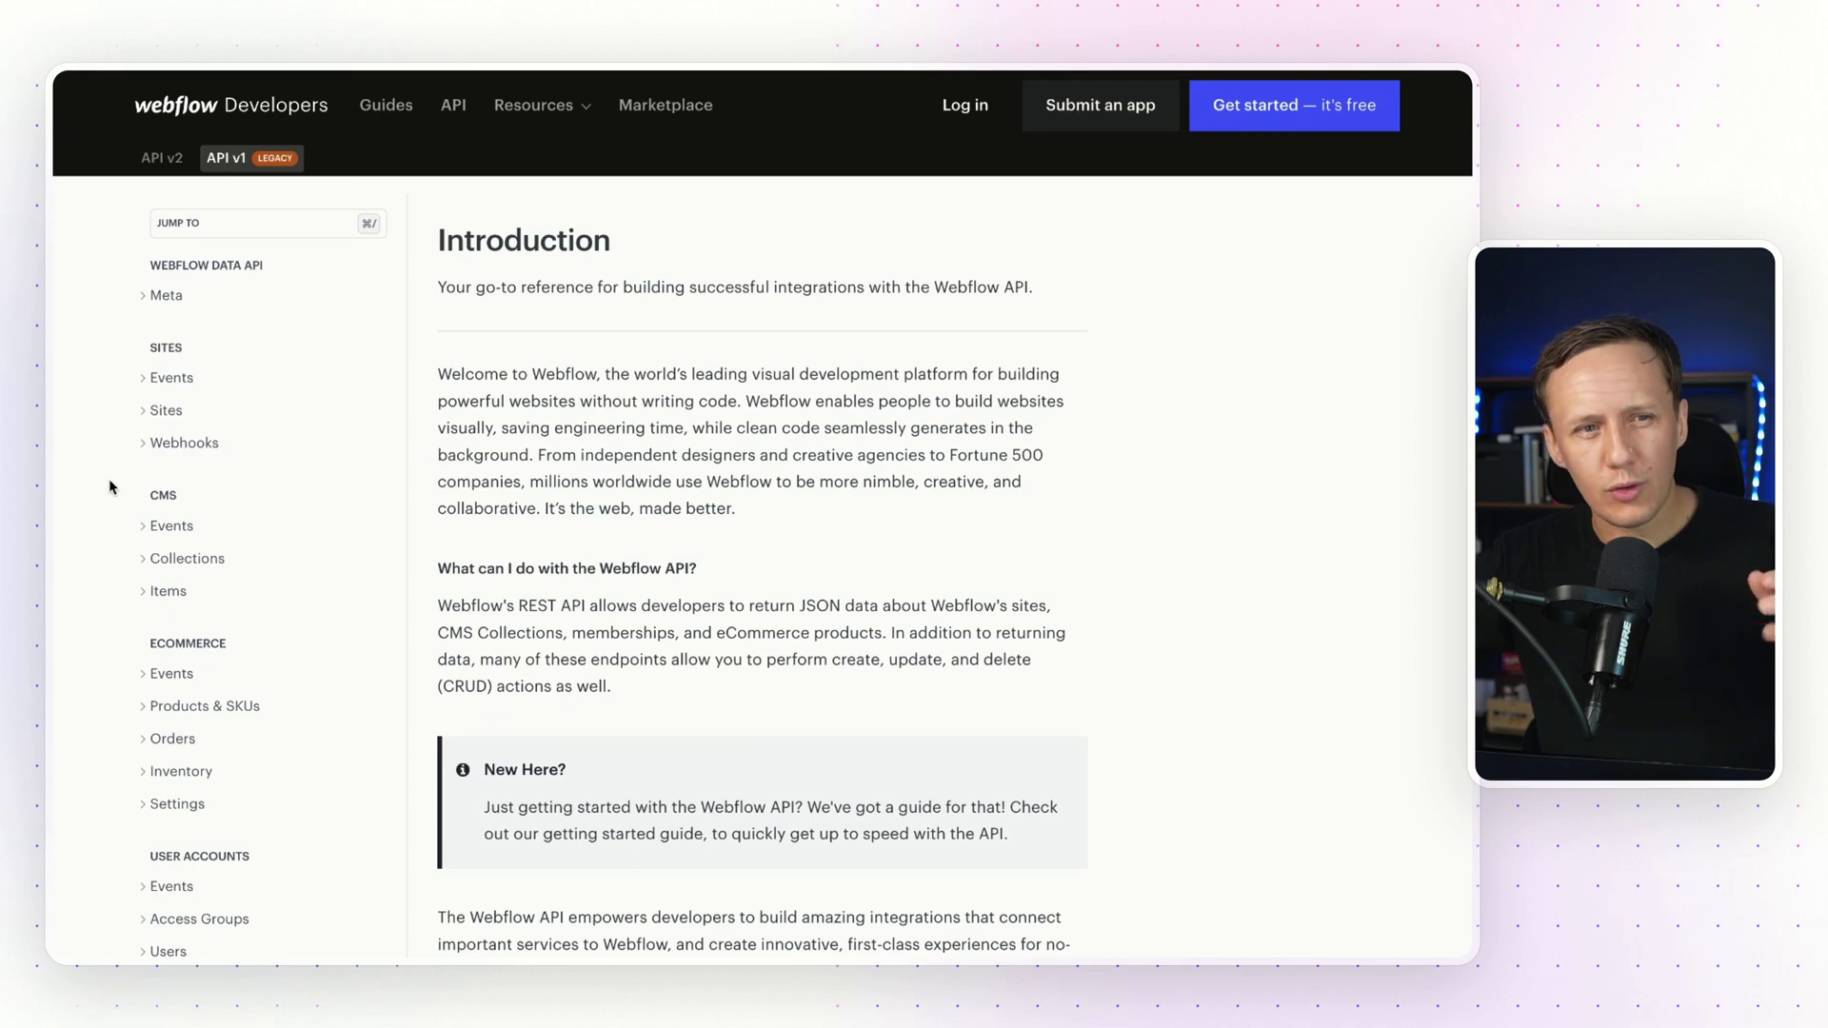
{"action": "left_click", "coordinate": [181, 380]}
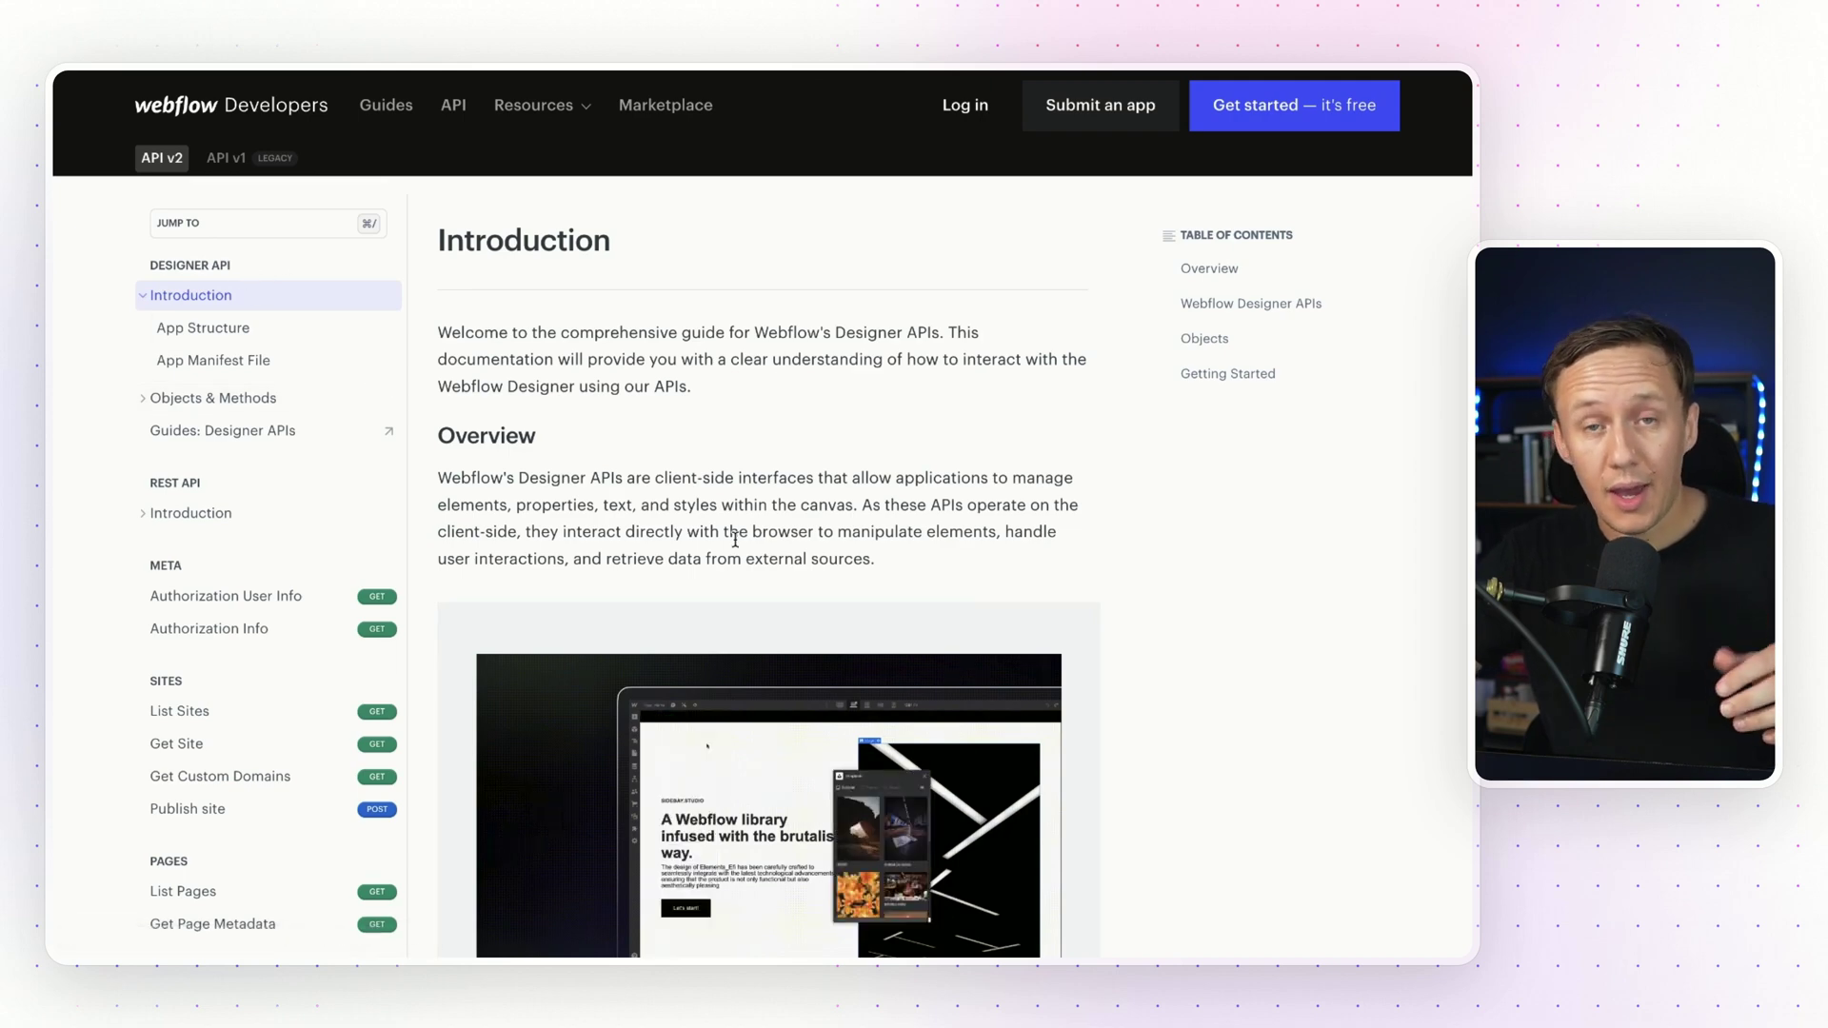
{"action": "scroll", "coordinate": [736, 543], "scroll_direction": "down", "scroll_amount": 3}
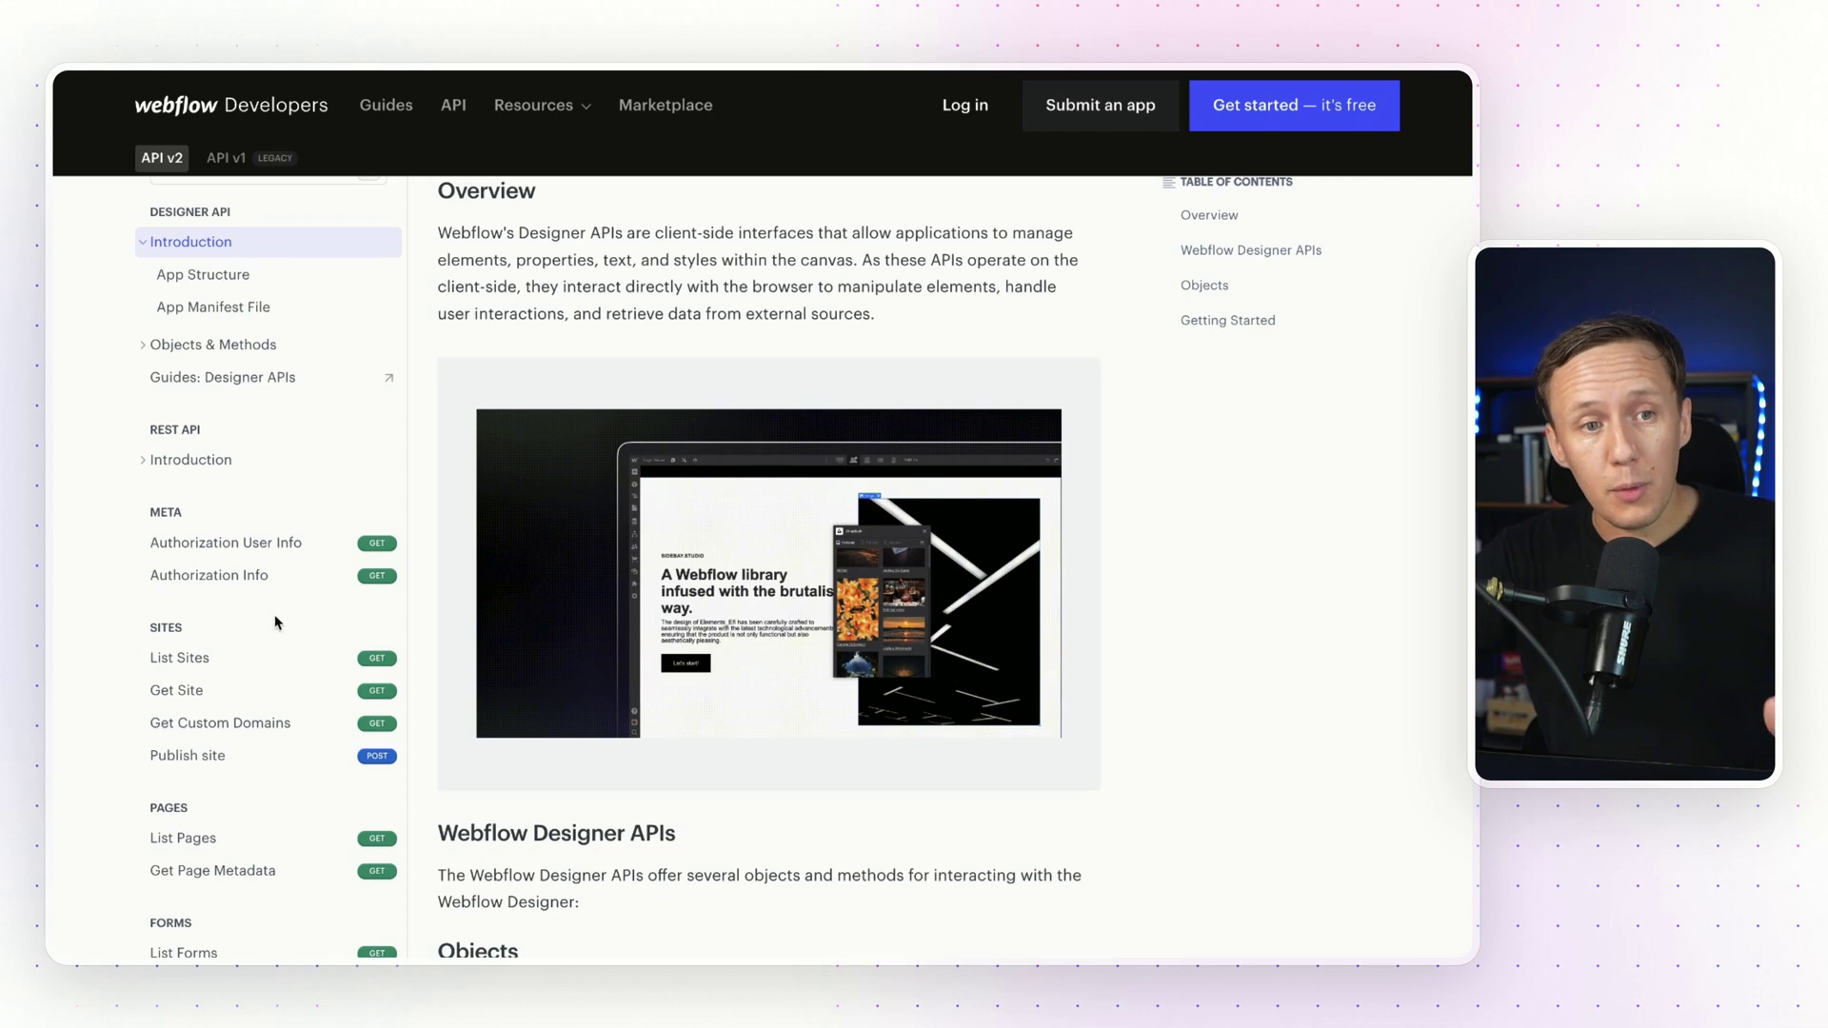
{"action": "scroll", "coordinate": [247, 599], "scroll_direction": "down", "scroll_amount": 5}
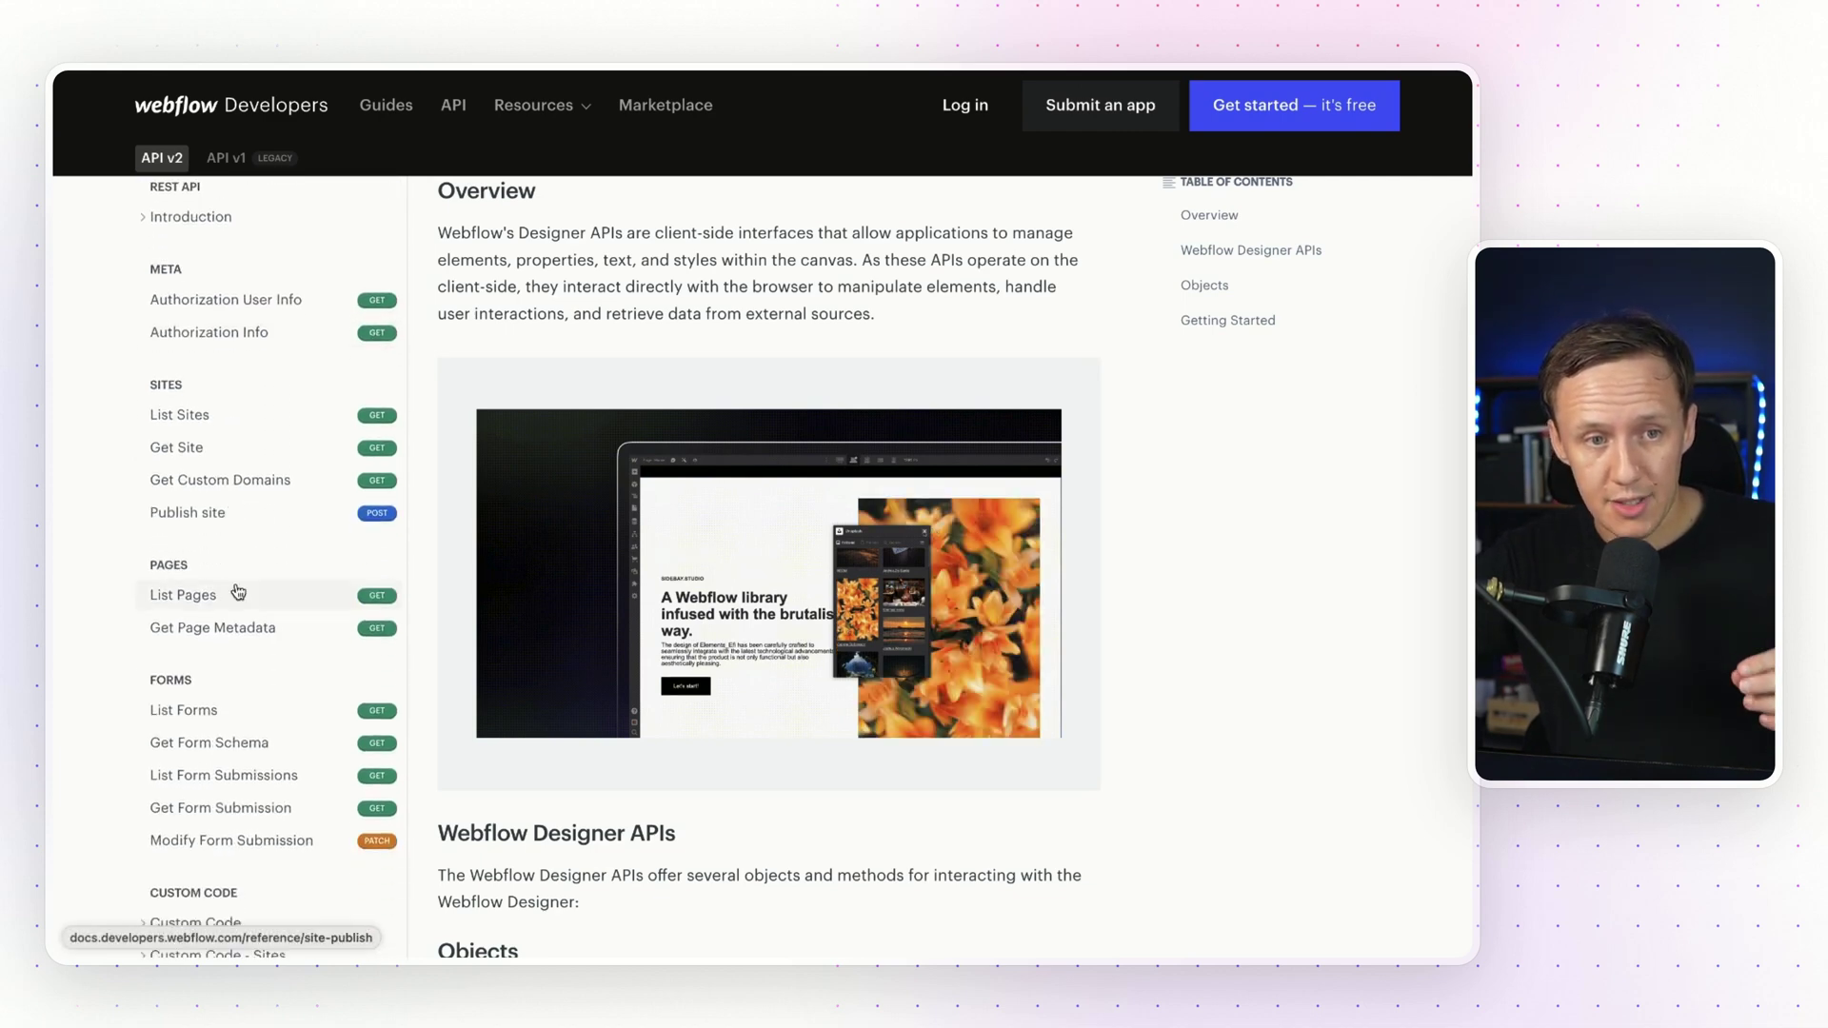
{"action": "scroll", "coordinate": [243, 629], "scroll_direction": "down", "scroll_amount": 2}
{"action": "scroll", "coordinate": [252, 662], "scroll_direction": "up", "scroll_amount": 7}
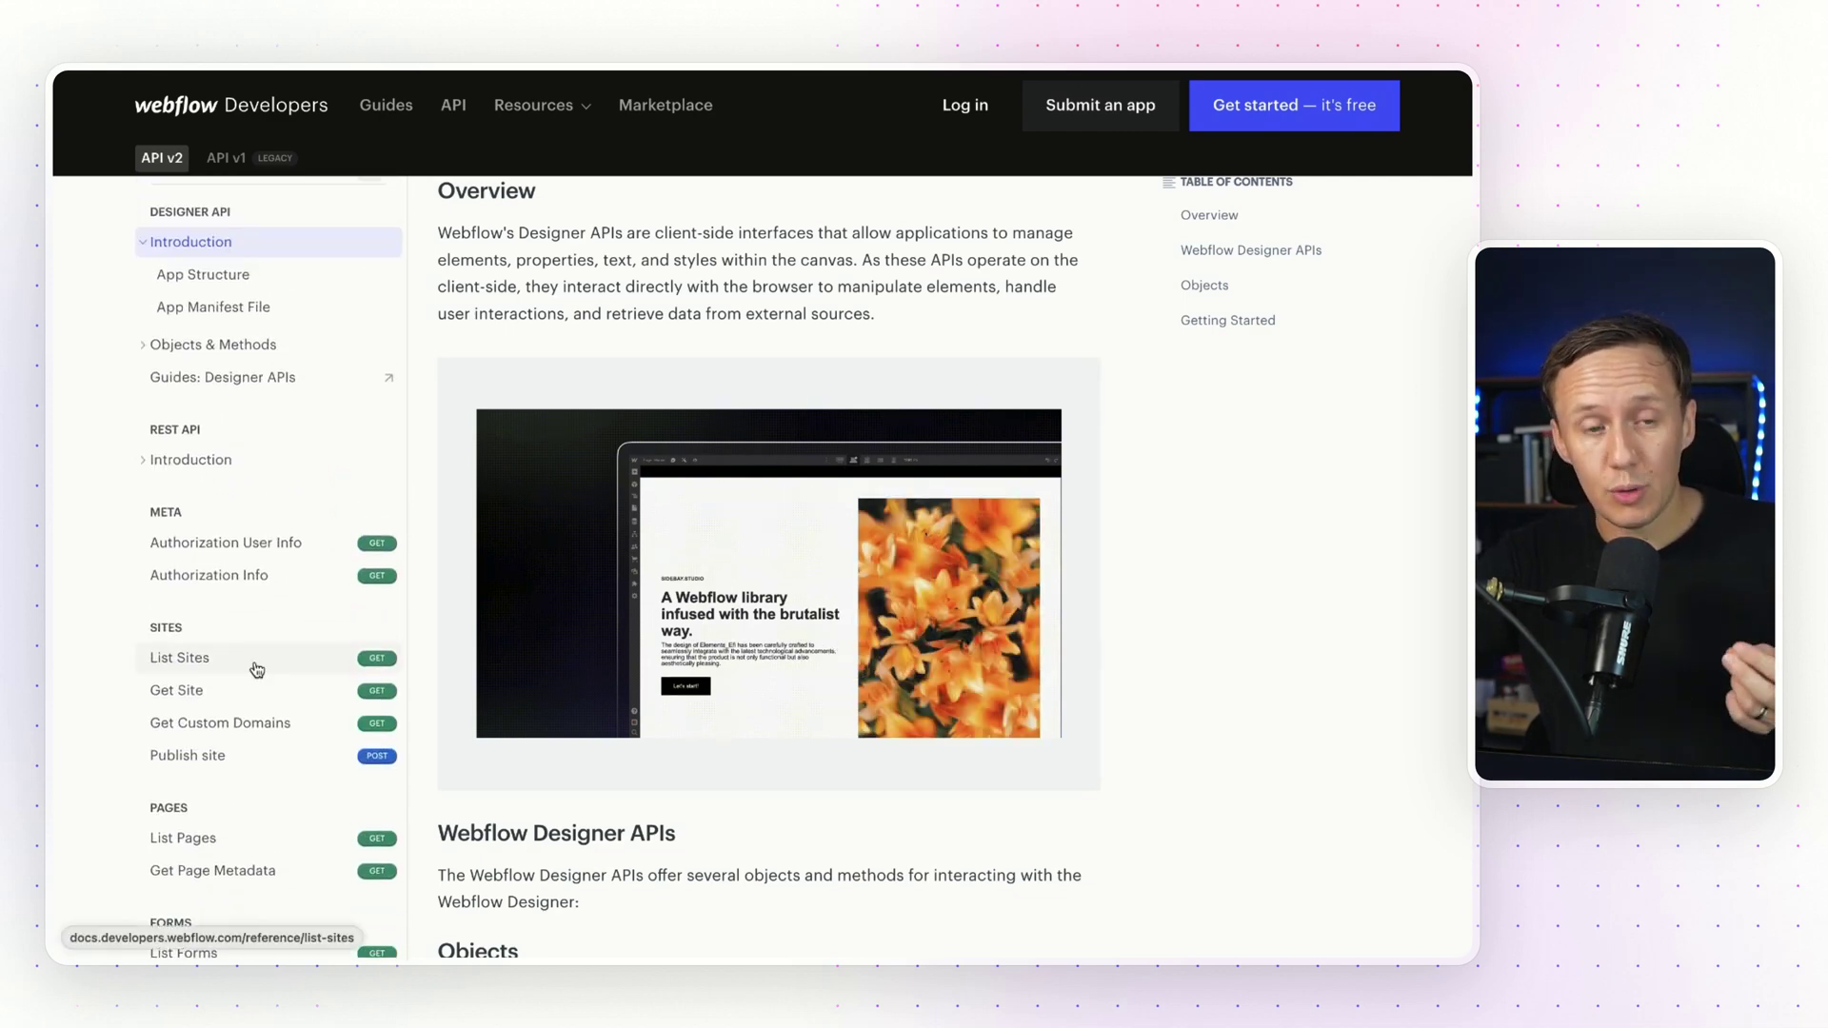
{"action": "scroll", "coordinate": [256, 669], "scroll_direction": "down", "scroll_amount": 15}
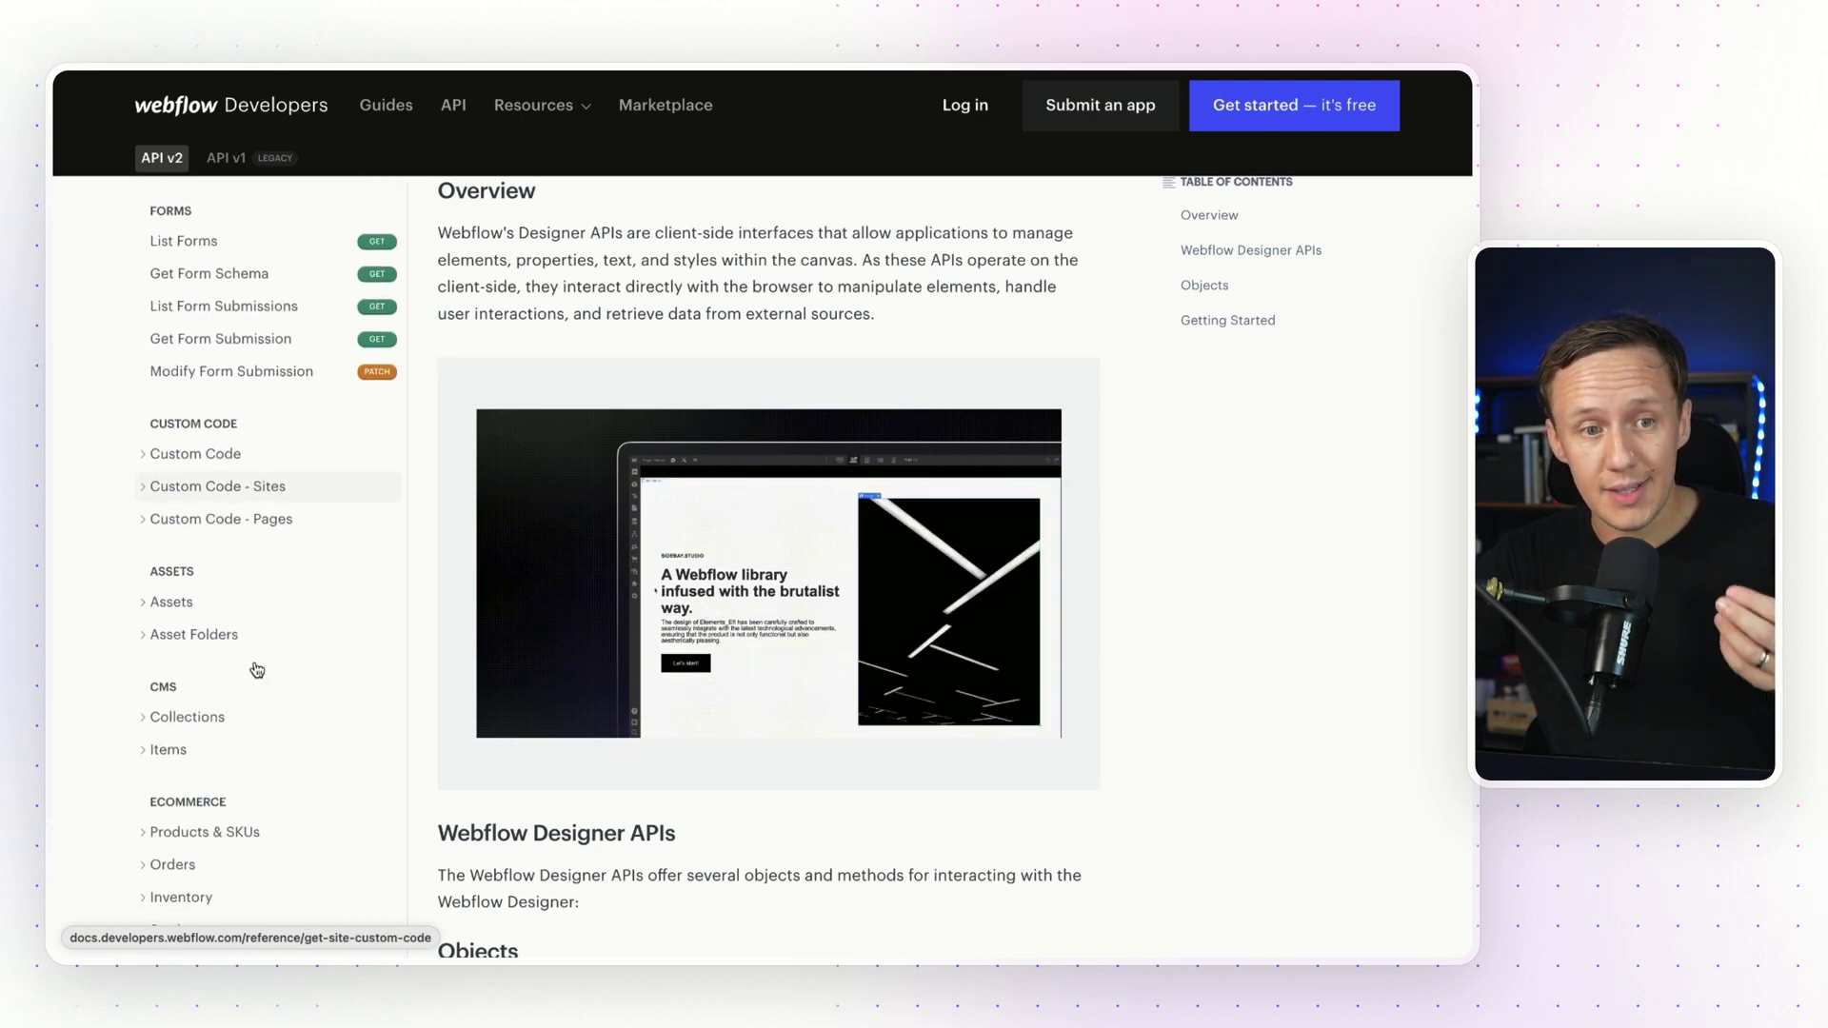
{"action": "scroll", "coordinate": [256, 670], "scroll_direction": "down", "scroll_amount": 3}
{"action": "scroll", "coordinate": [255, 665], "scroll_direction": "up", "scroll_amount": 12}
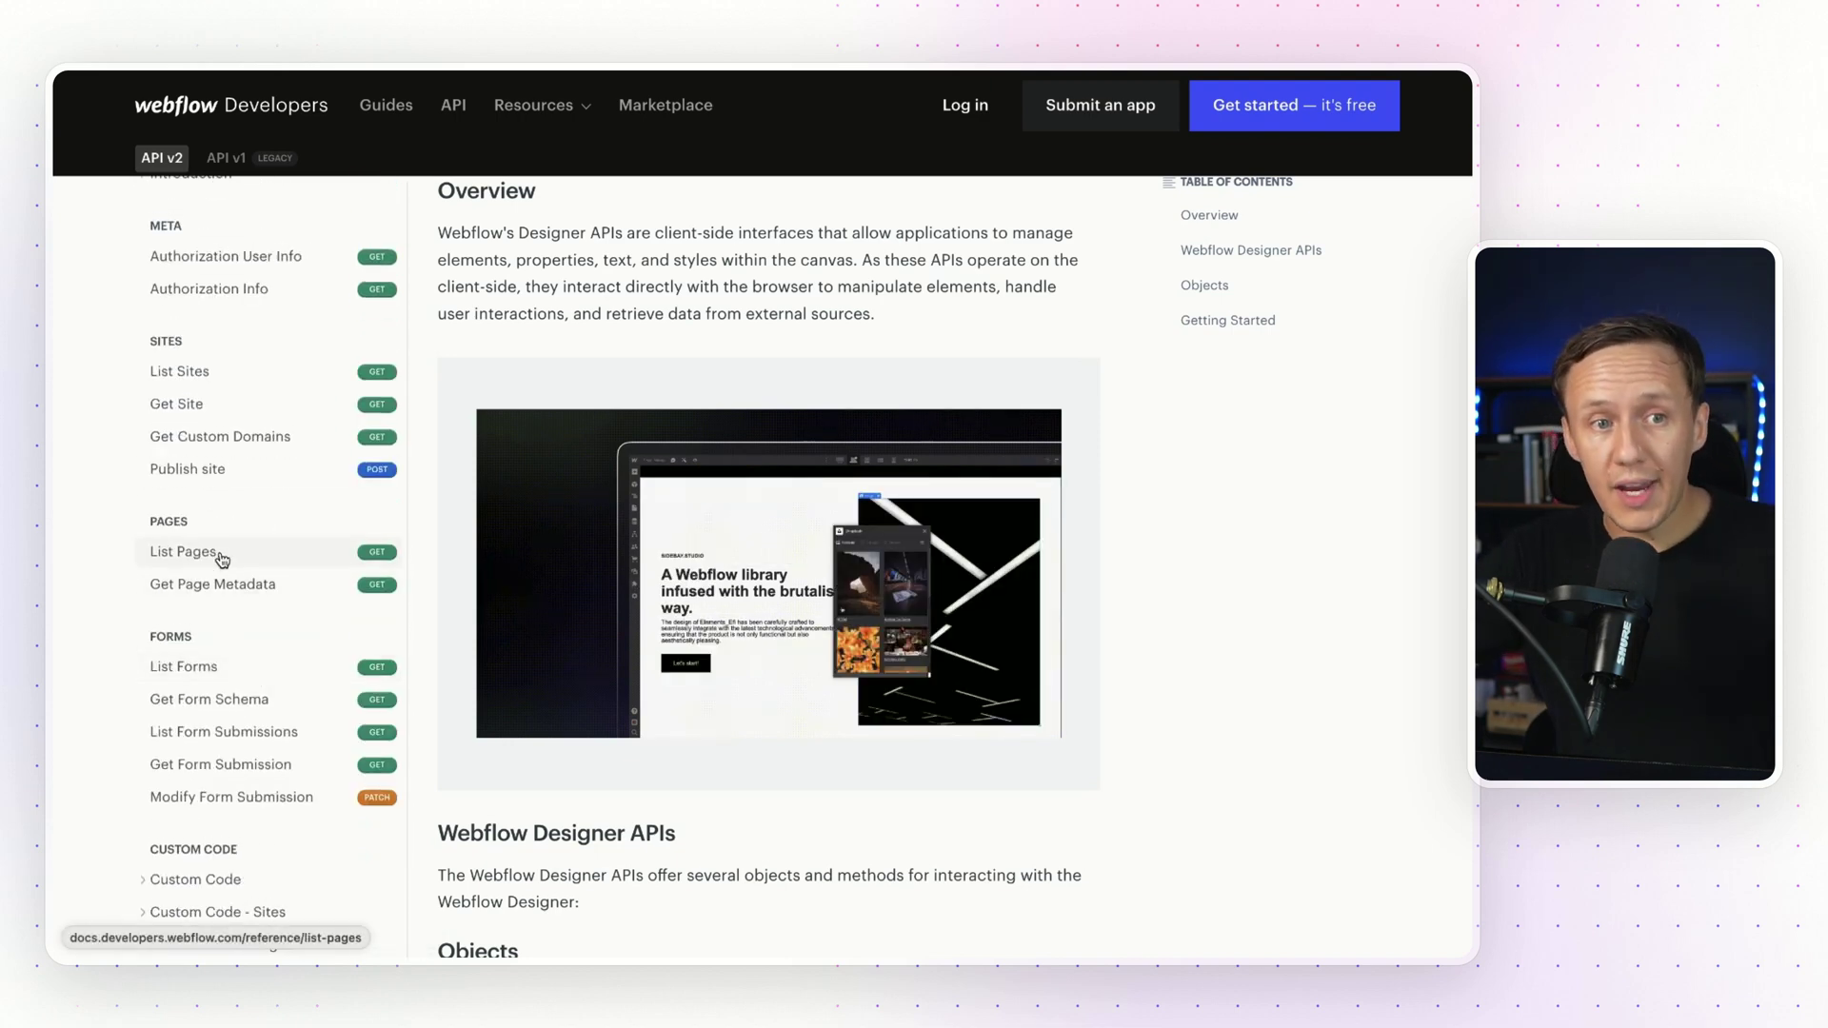
{"action": "scroll", "coordinate": [225, 410], "scroll_direction": "up", "scroll_amount": 6}
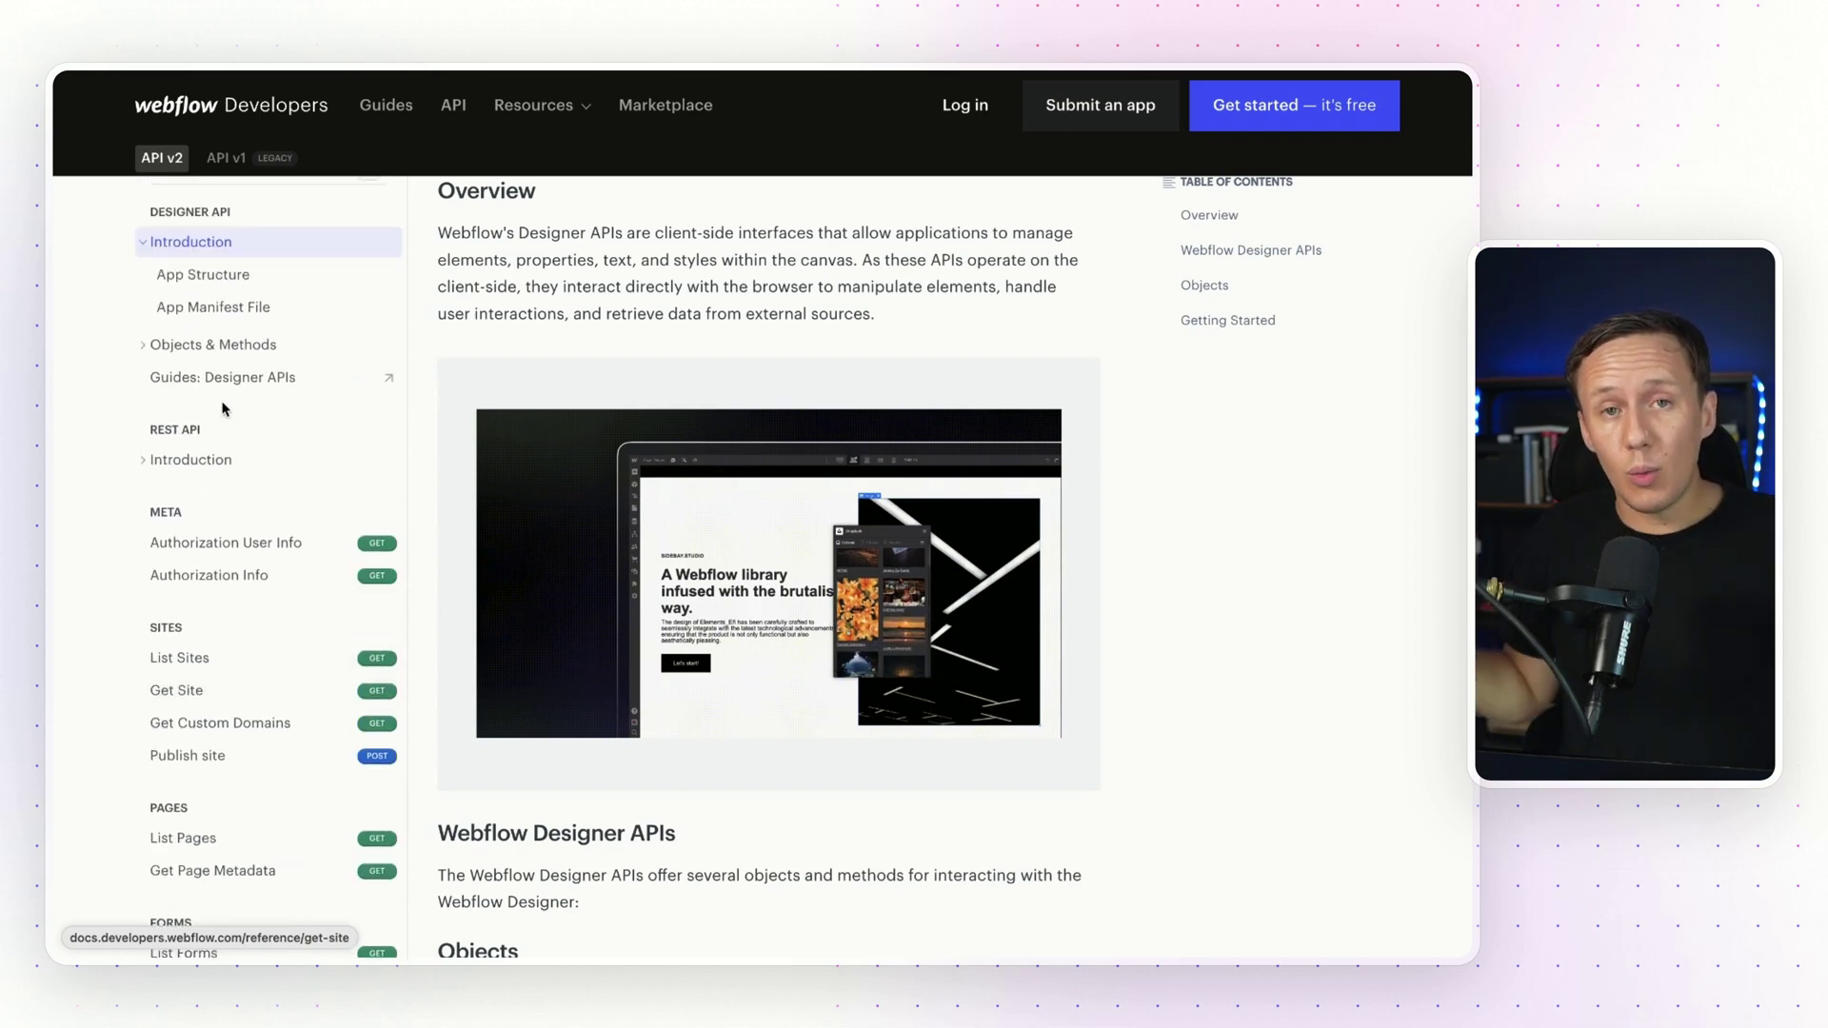